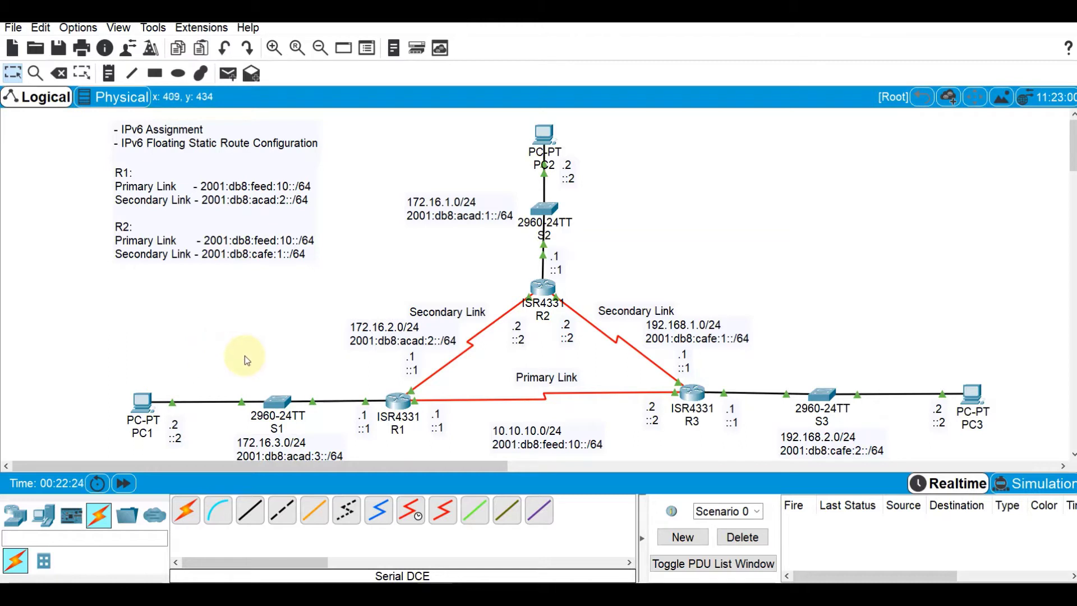
Enter privileged mode on router R1 and display its brief IPv6 interface summary
click(393, 410)
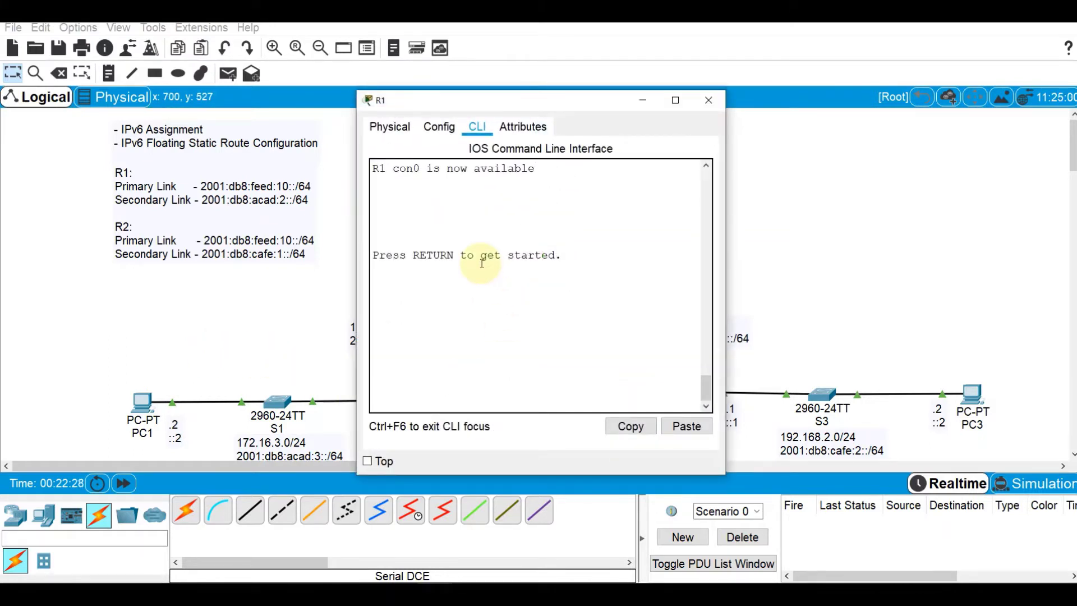
click(435, 298)
key(Return)
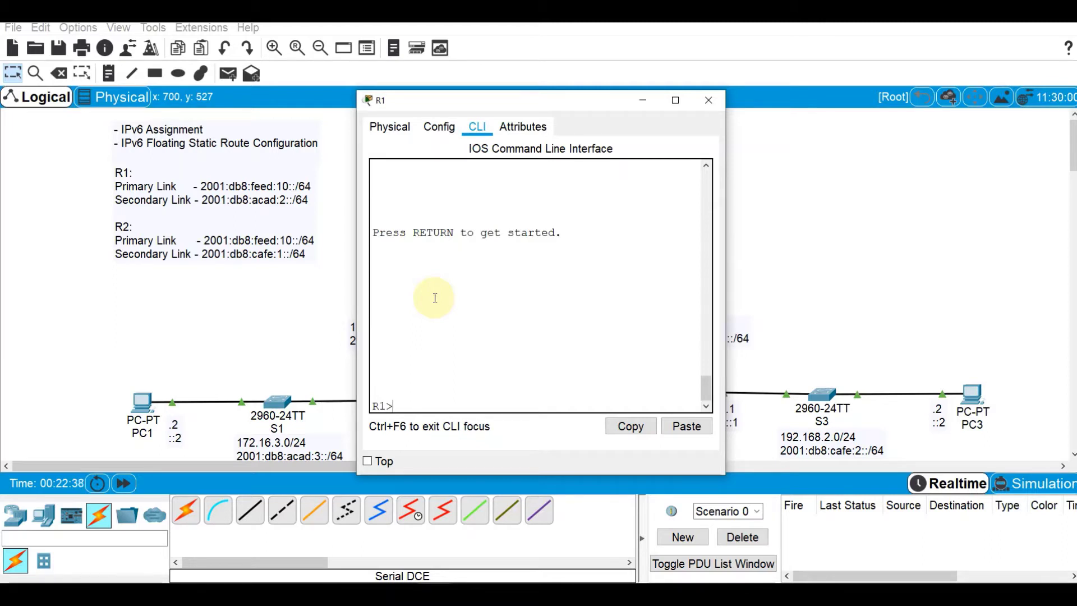
key(Return)
text(cip)
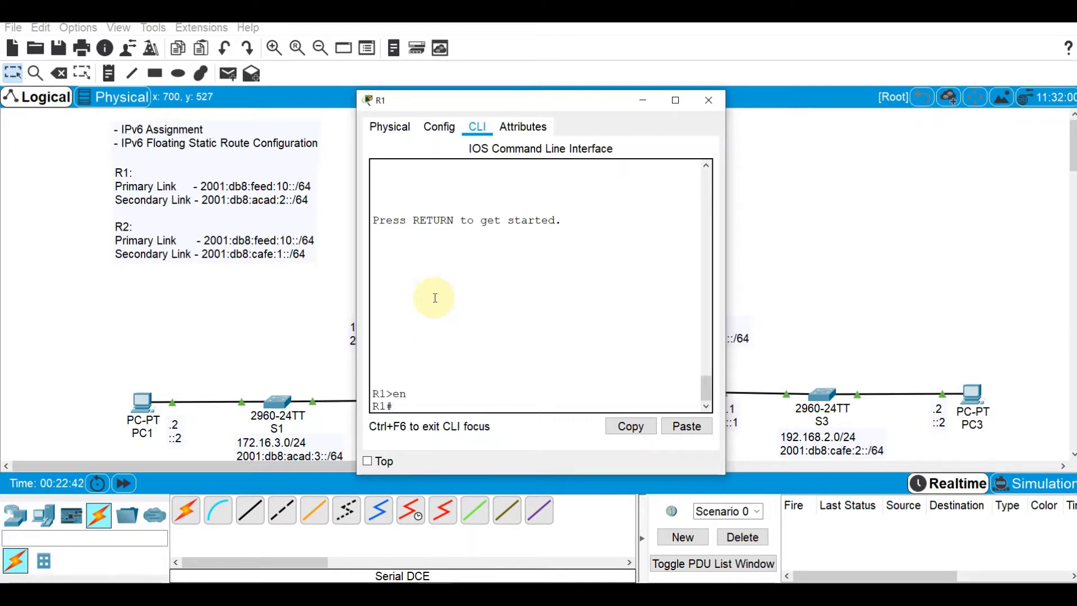
text( ipv6 int br)
key(Return)
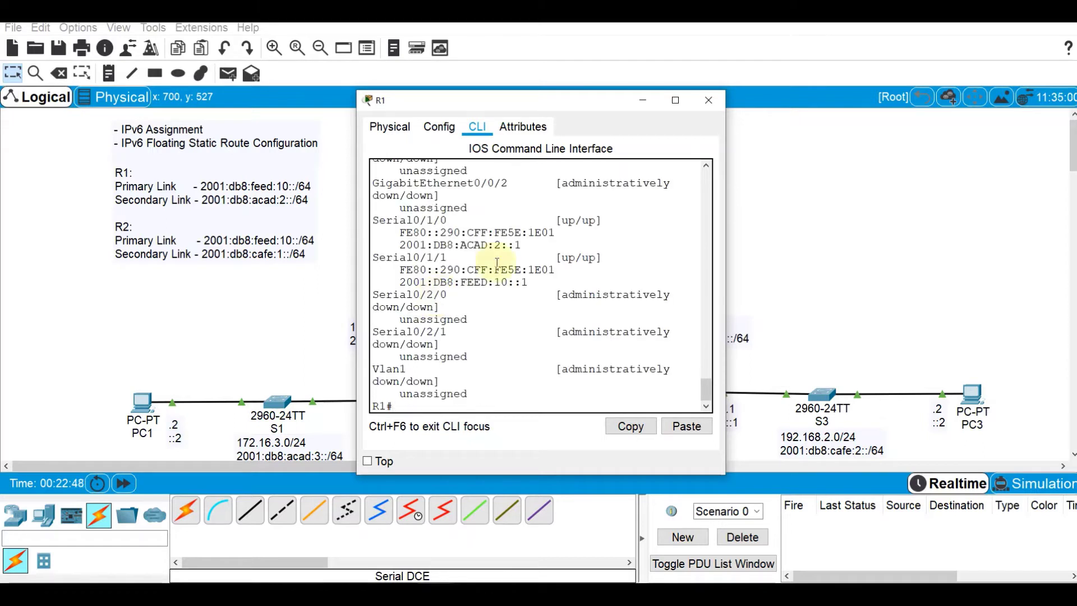
Widen R1's command line window and examine the Serial0/1/0 and Serial0/1/1 entries in the interface summary
drag(724, 250, 981, 245)
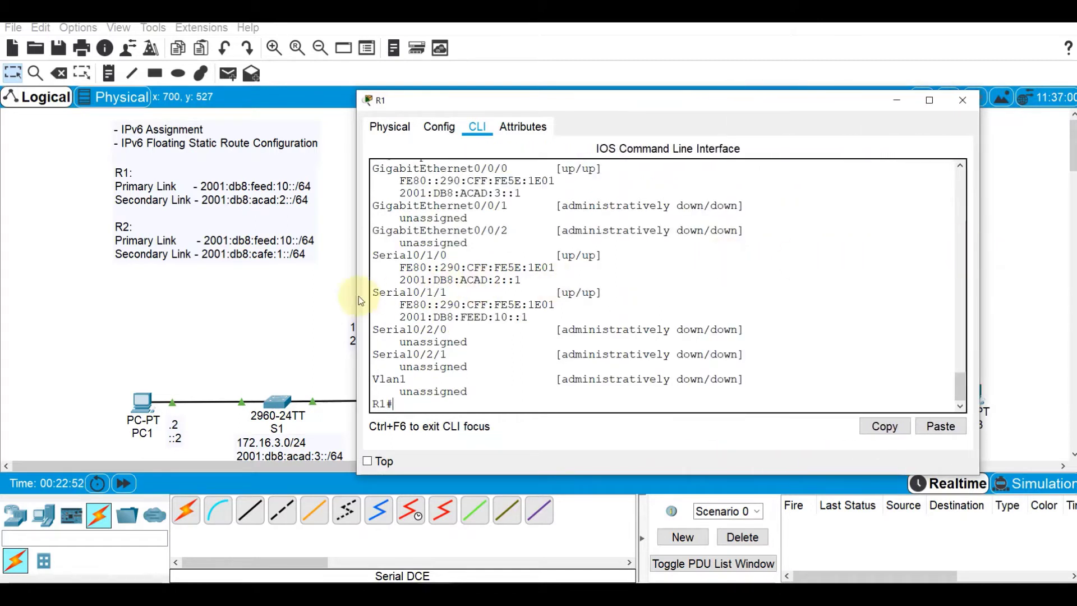
drag(354, 296, 402, 256)
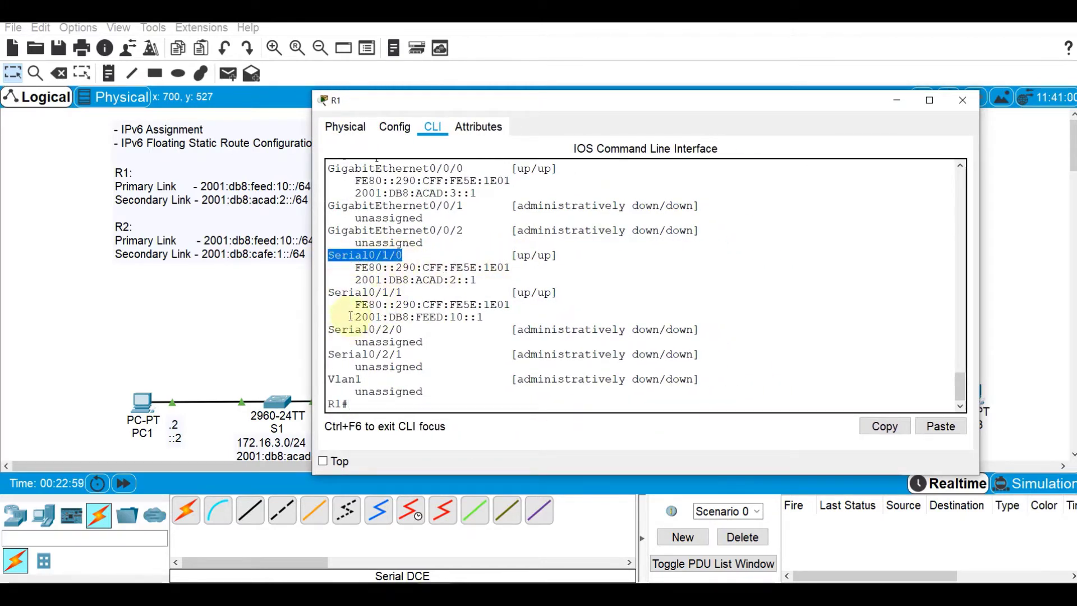
drag(335, 292, 422, 305)
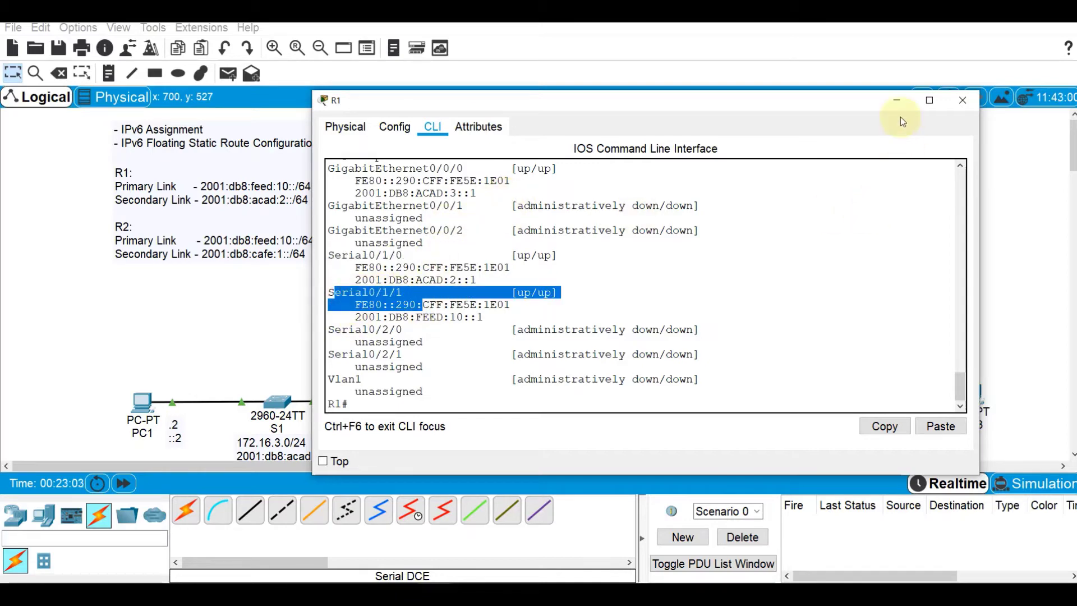
click(896, 100)
Enter privileged mode on router R2 and check its brief IPv6 interface summary
click(541, 289)
click(477, 126)
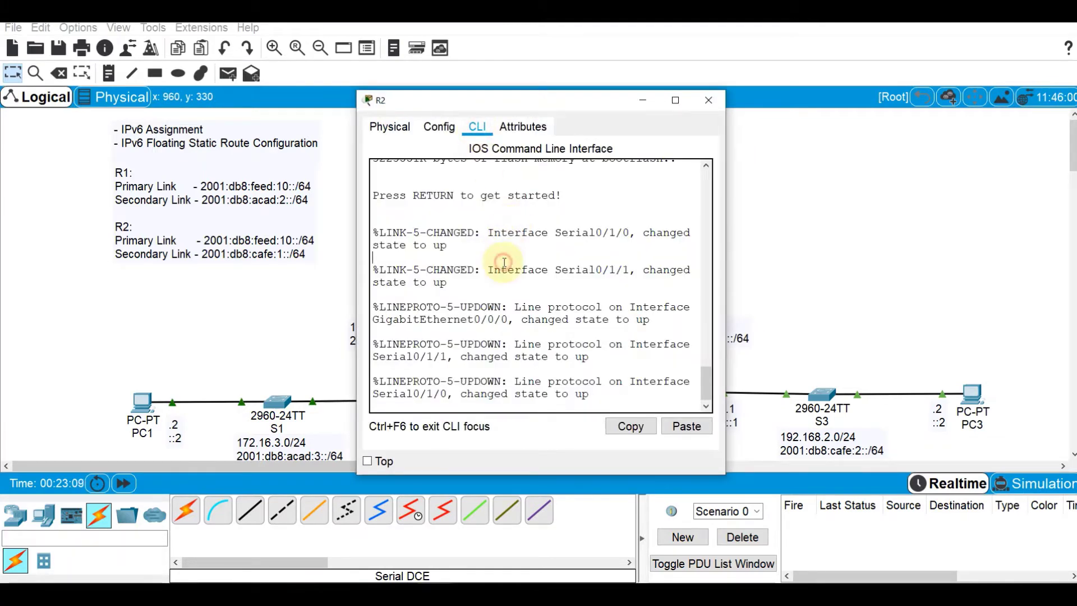
key(Return)
key(Return)
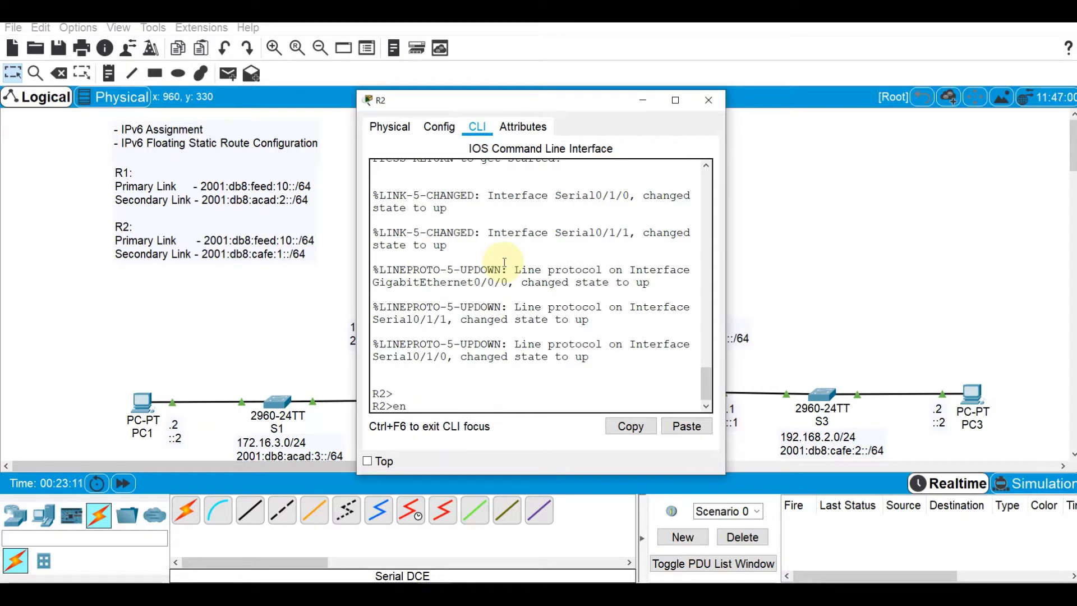
text(en)
key(Return)
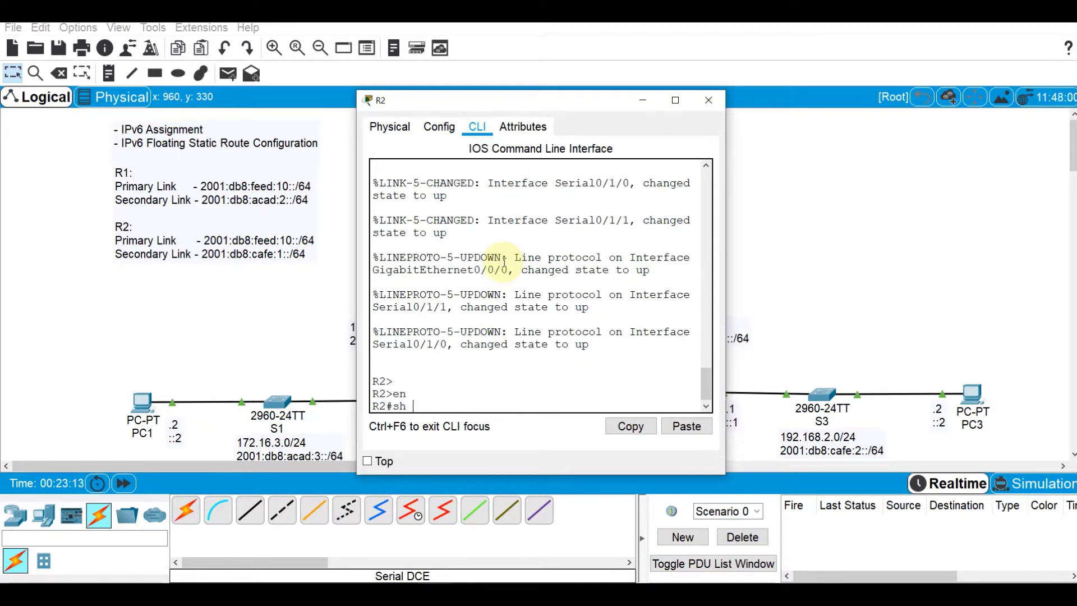
text(sh ipv6 int br)
key(Return)
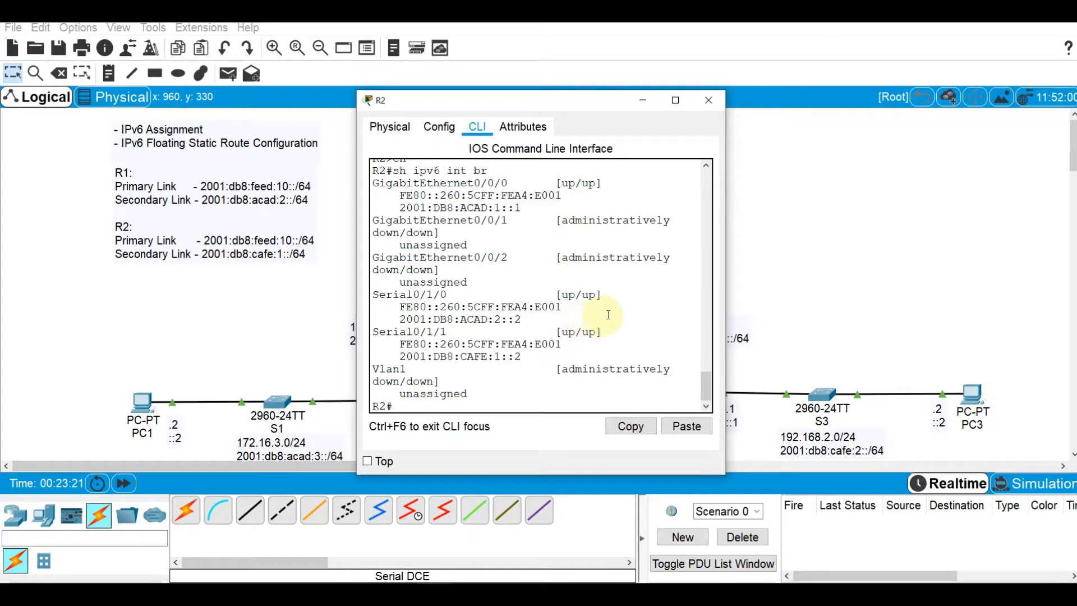
click(790, 252)
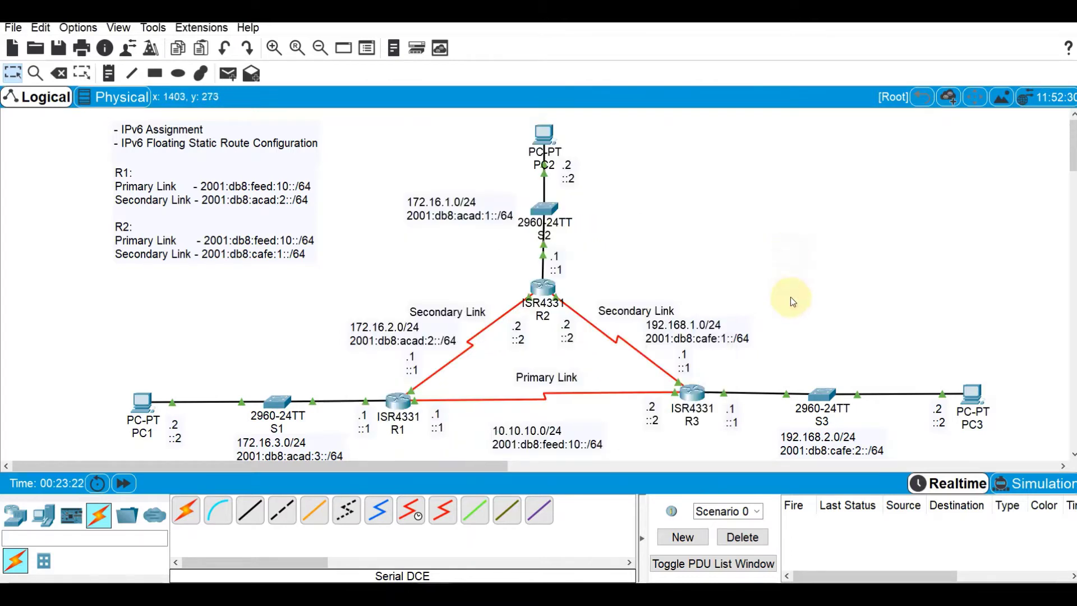
Enter privileged mode on router R3 and review its brief IPv6 interface summary in a widened window
click(693, 395)
key(Return)
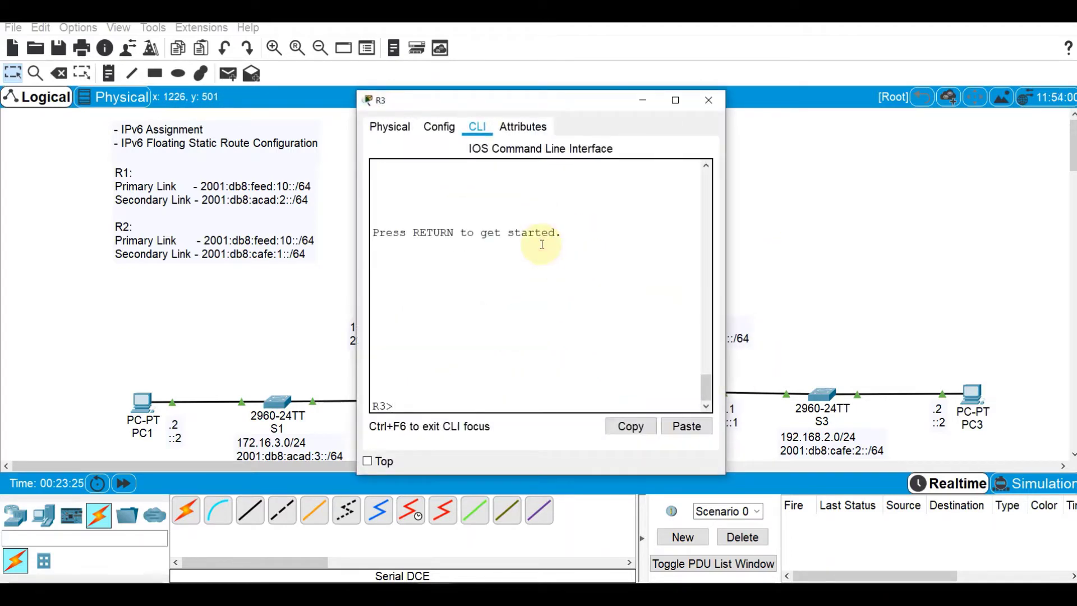
text(en)
key(Return)
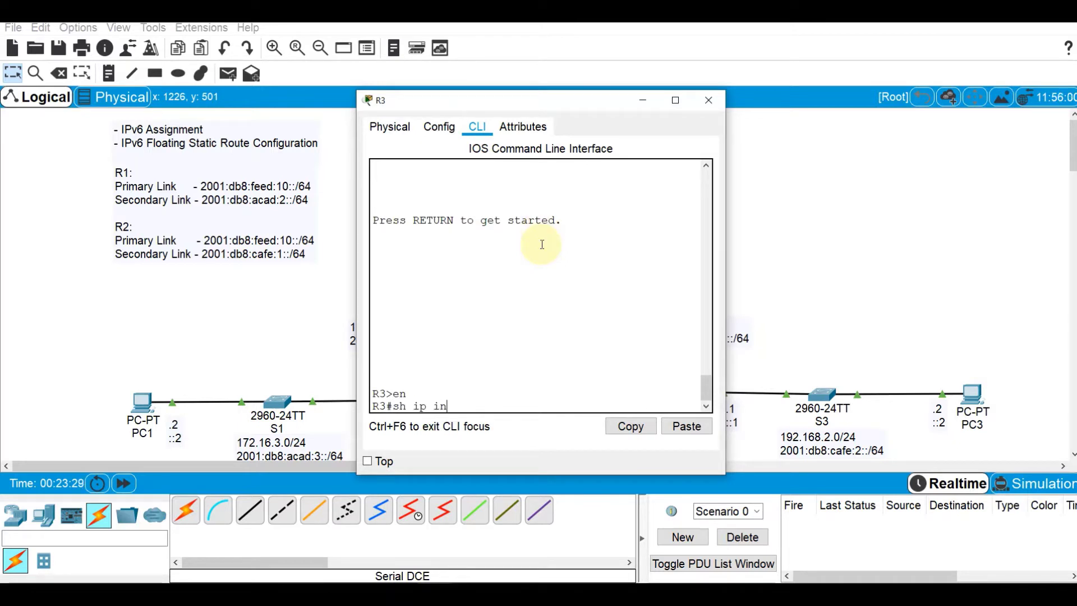
key(BackSpace)
key(BackSpace)
key(BackSpace)
key(BackSpace)
text(v6 int br)
key(Return)
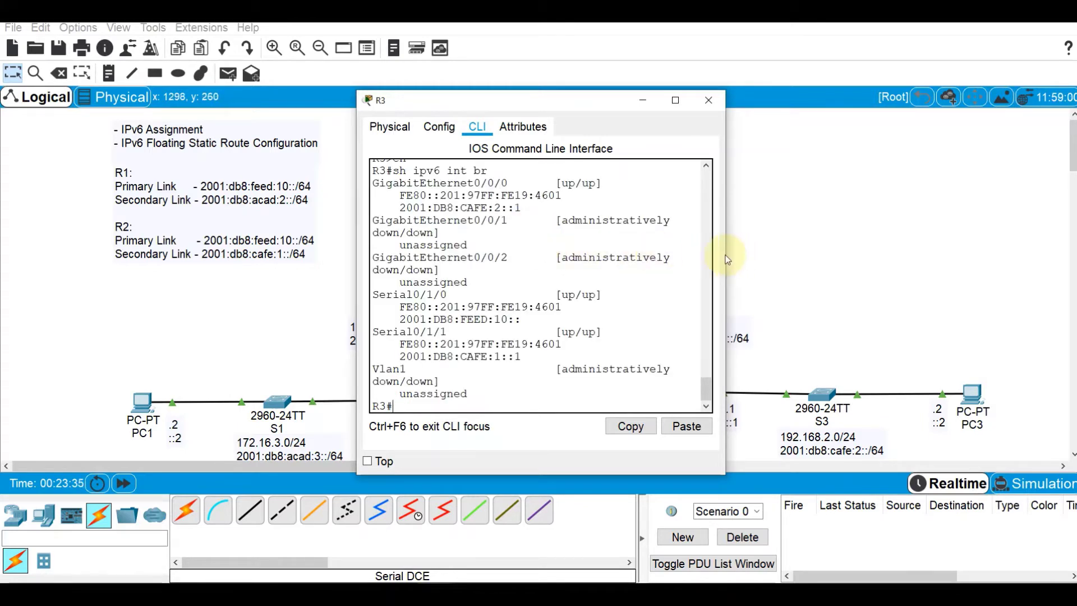
drag(726, 254, 811, 257)
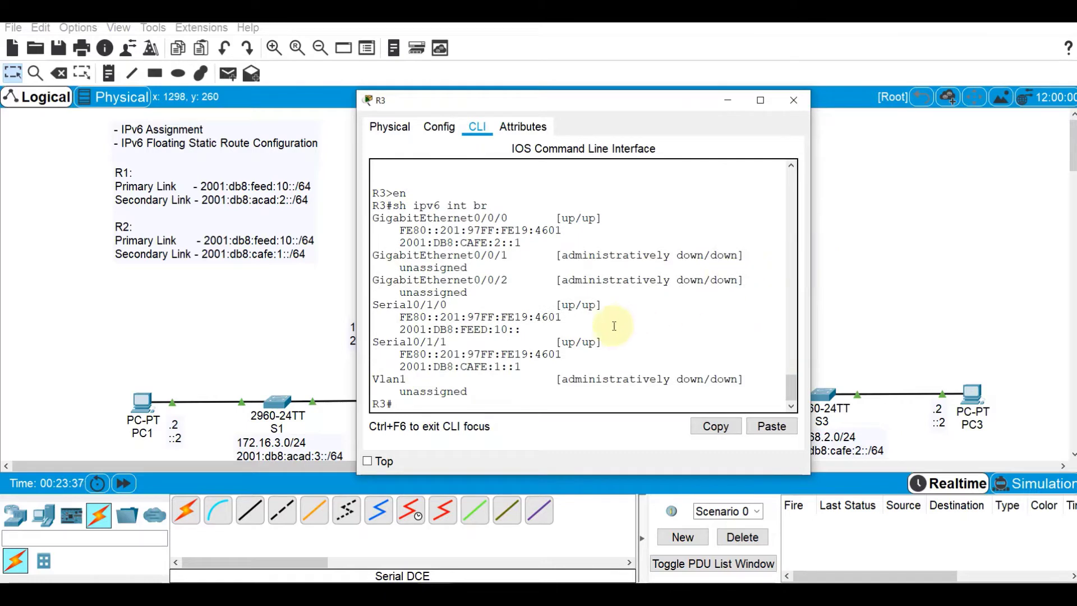
click(292, 296)
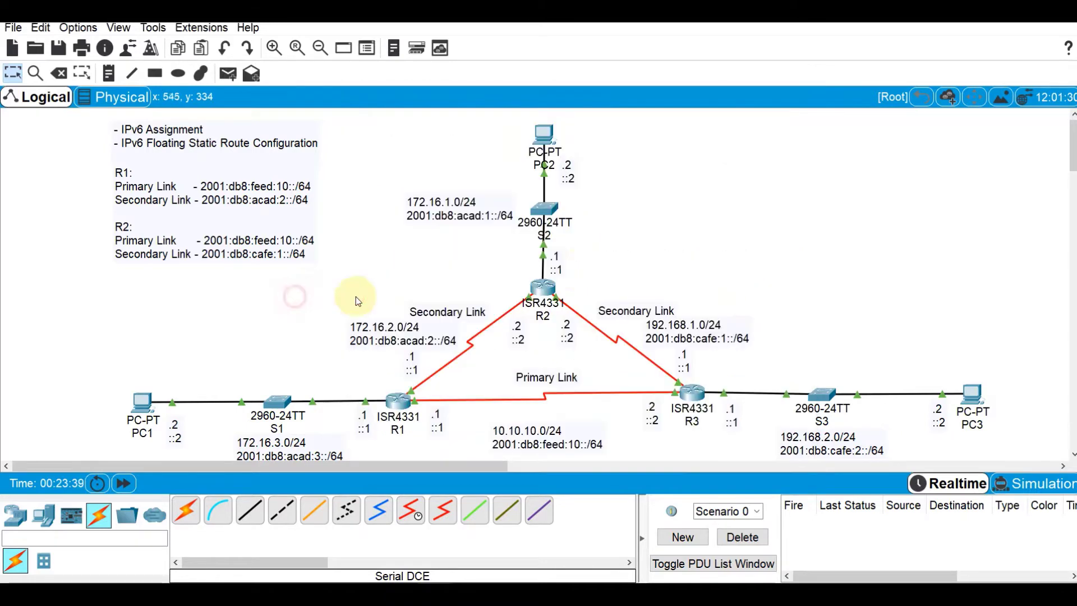
Reopen R1's command line beside the topology and display its IPv6 routing table
click(398, 402)
drag(511, 101, 684, 75)
click(536, 383)
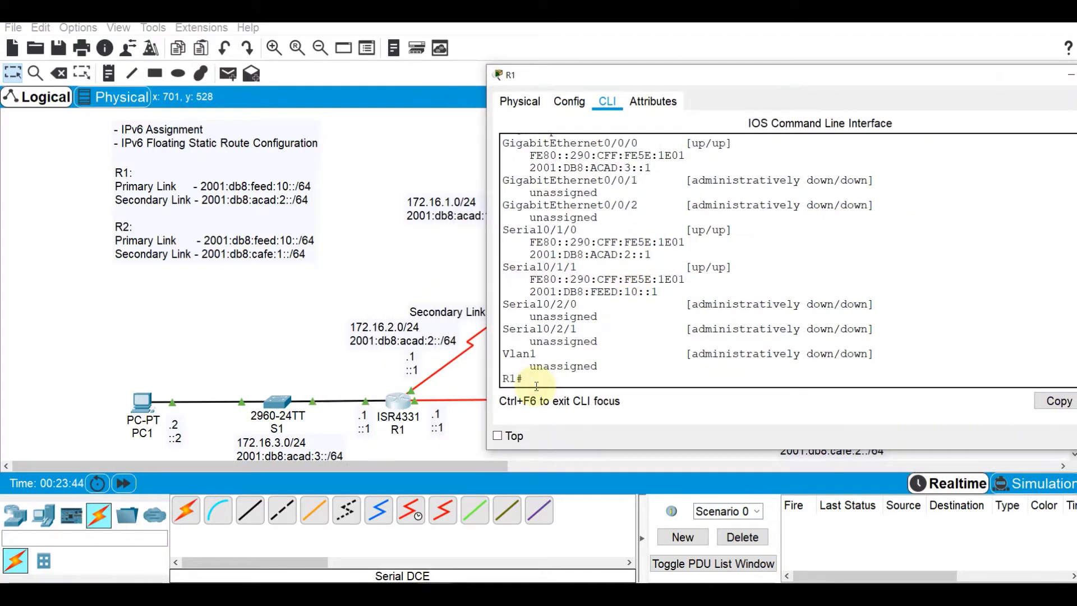
text(sh ipv6 route)
key(Return)
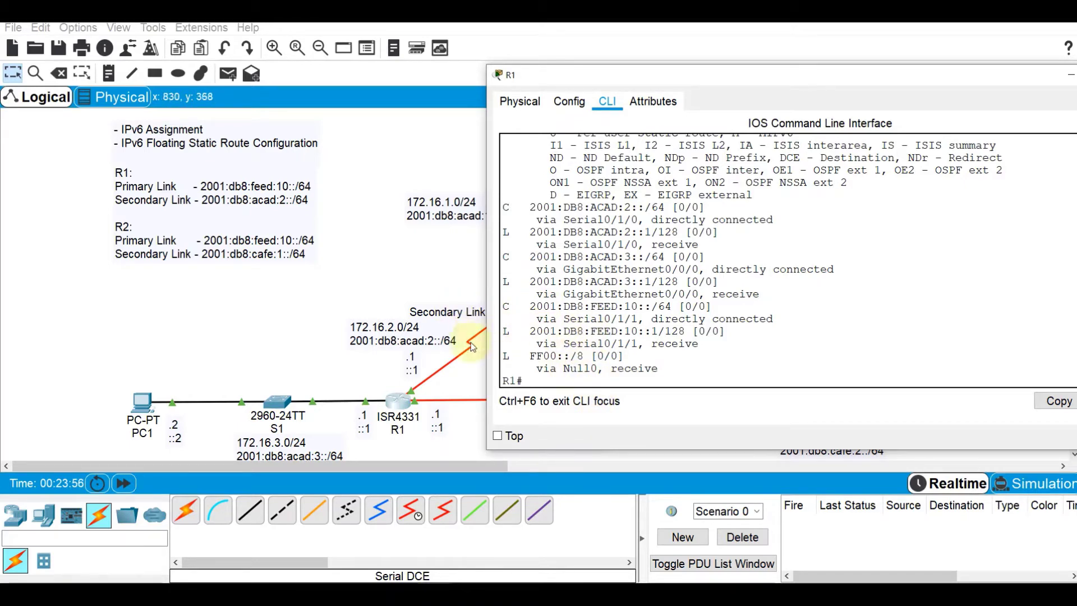
click(433, 258)
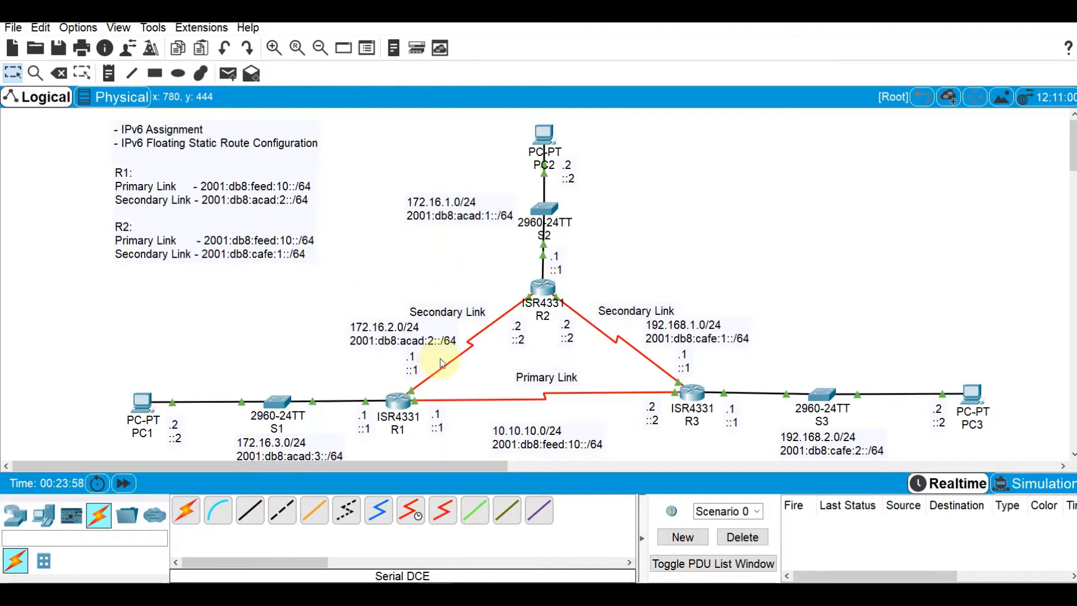
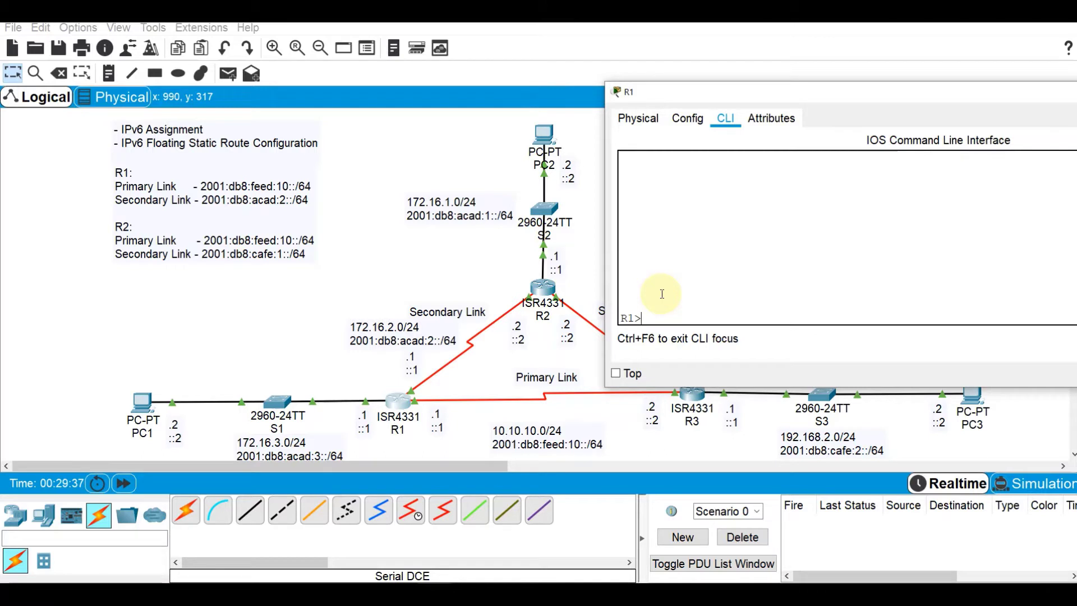
In R1's global configuration mode, add the primary IPv6 default route ::/0 with next hop 2001:db8:feed:10::2
text(en)
key(Return)
text(conf t)
key(Return)
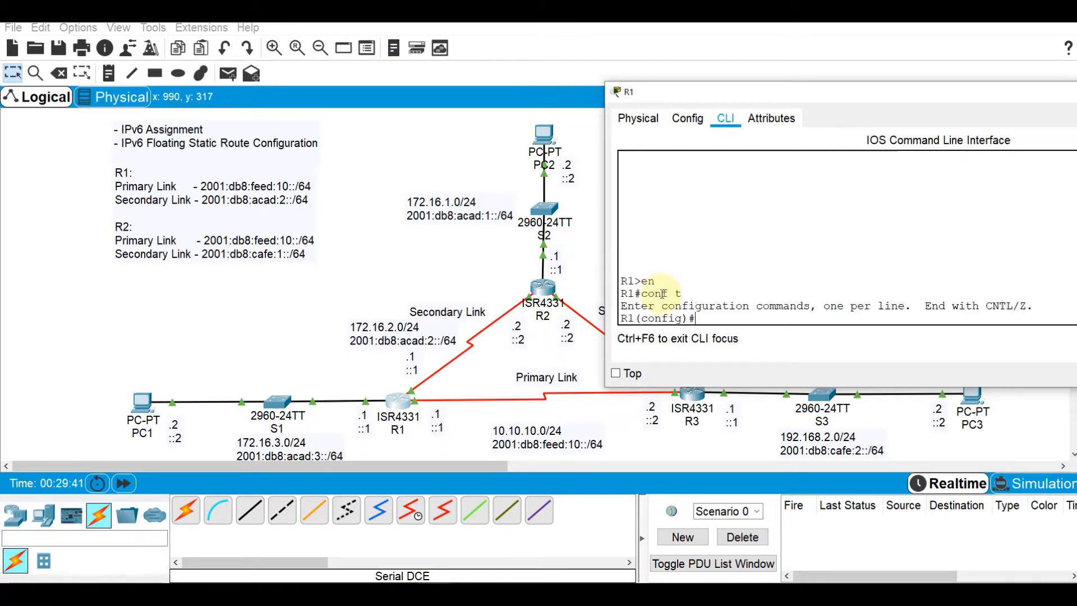
text(ipv6 route ::/0)
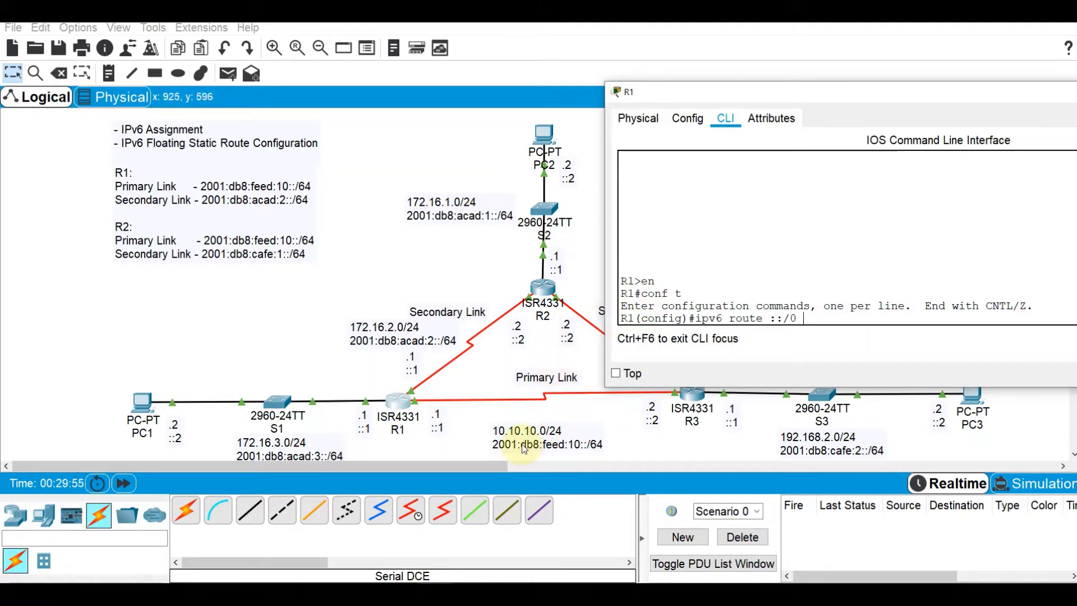
text(2001:db8)
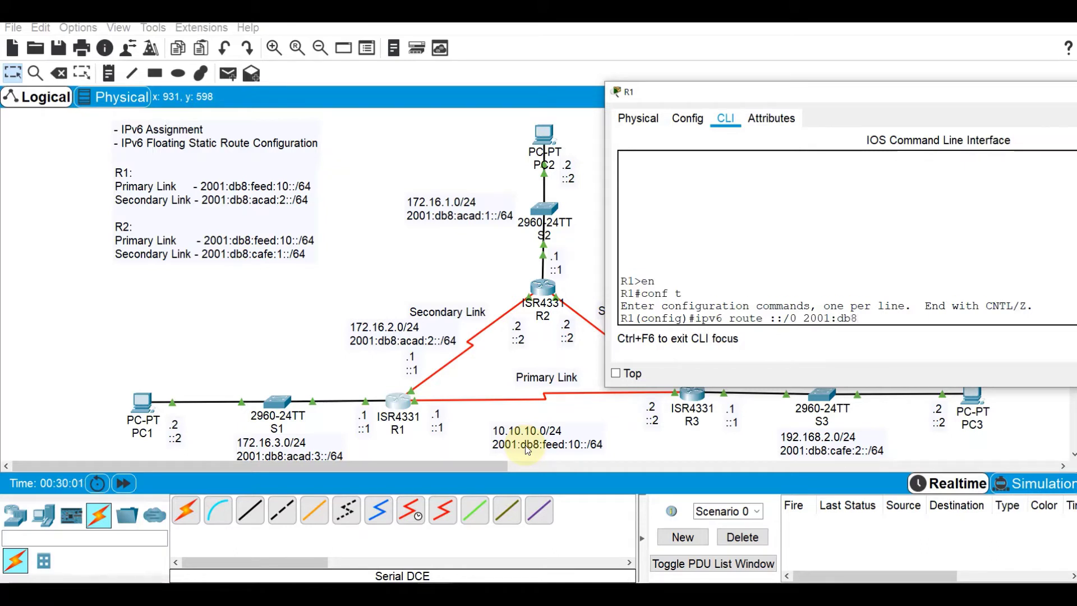
text(:feed:10::2)
key(Return)
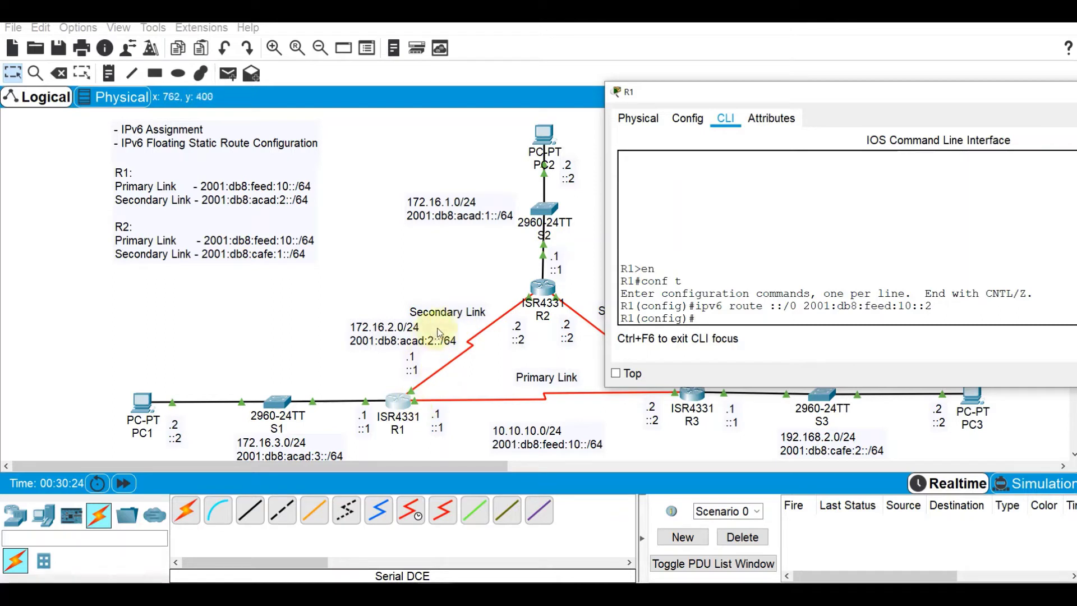
Add a floating IPv6 default route ::/0 on R1 via 2001:db8:acad:2::2 with administrative distance 5
text(ip)
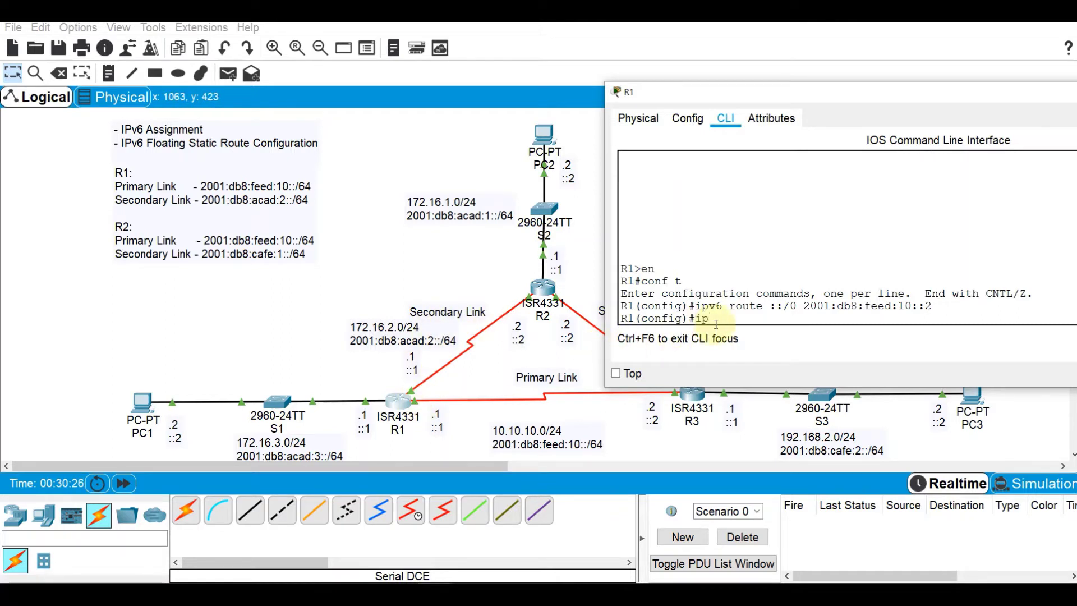
text(v6 route ::/0 2001:db8)
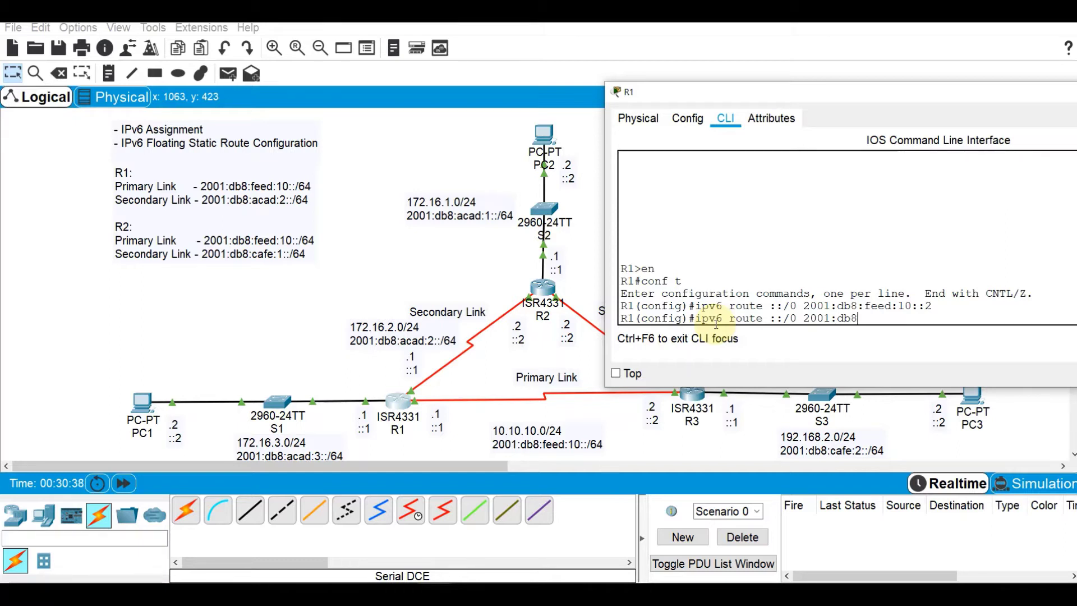
text(:acad:2::)
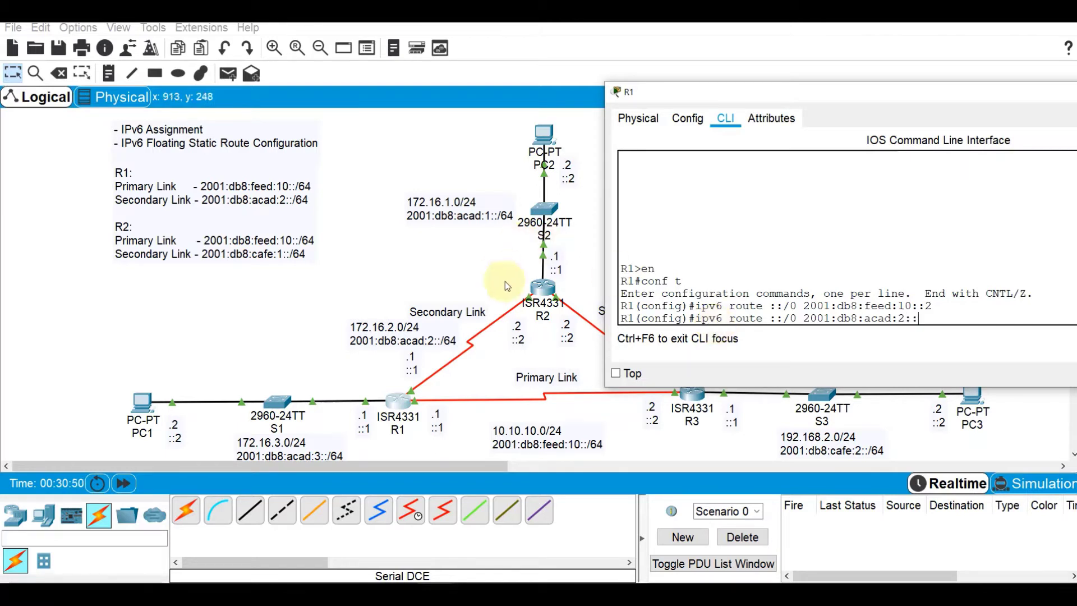
text(2)
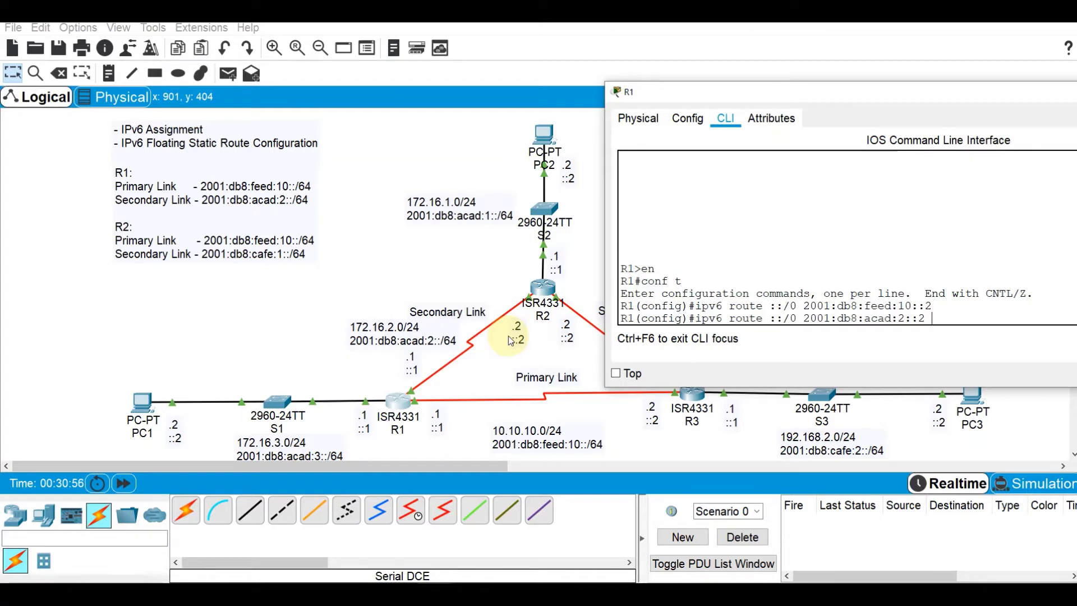
text( 5)
key(Return)
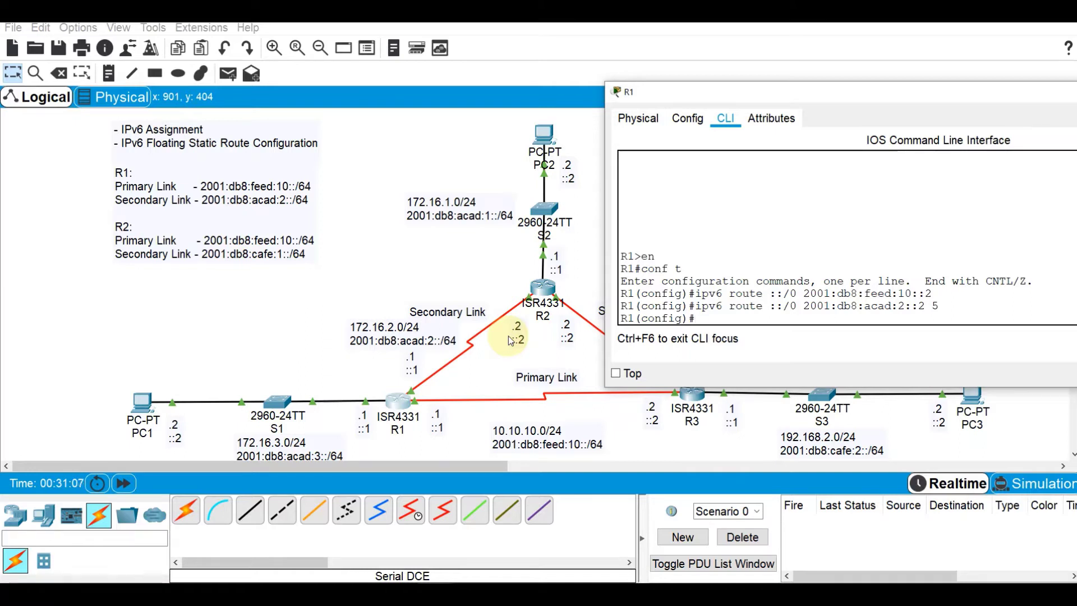
Display R1's IPv6 routing table from configuration mode and examine the static default route entry
text(do sh ipv6 route)
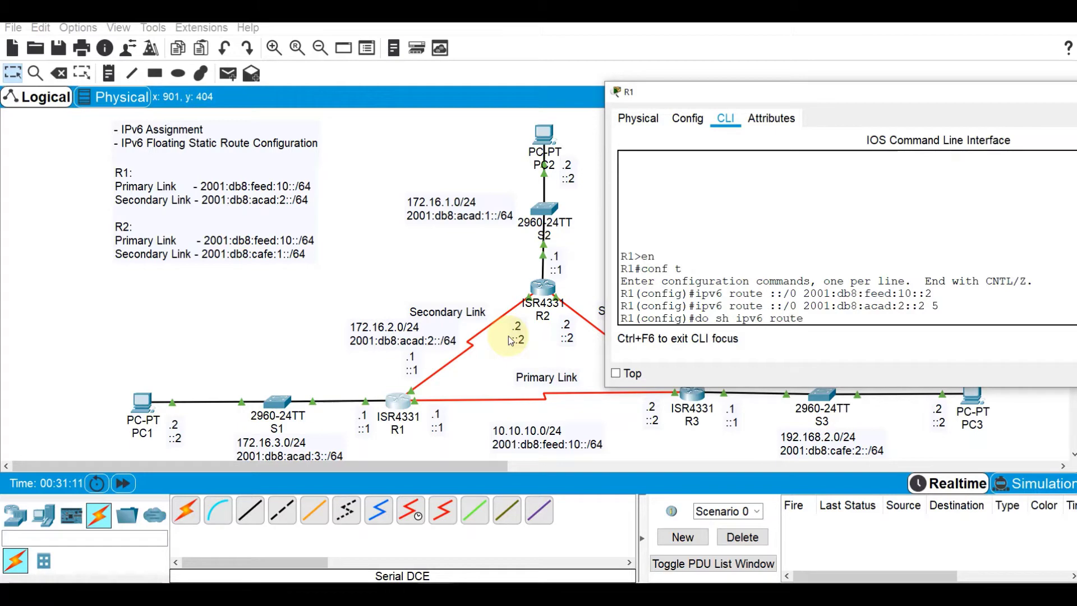
key(Return)
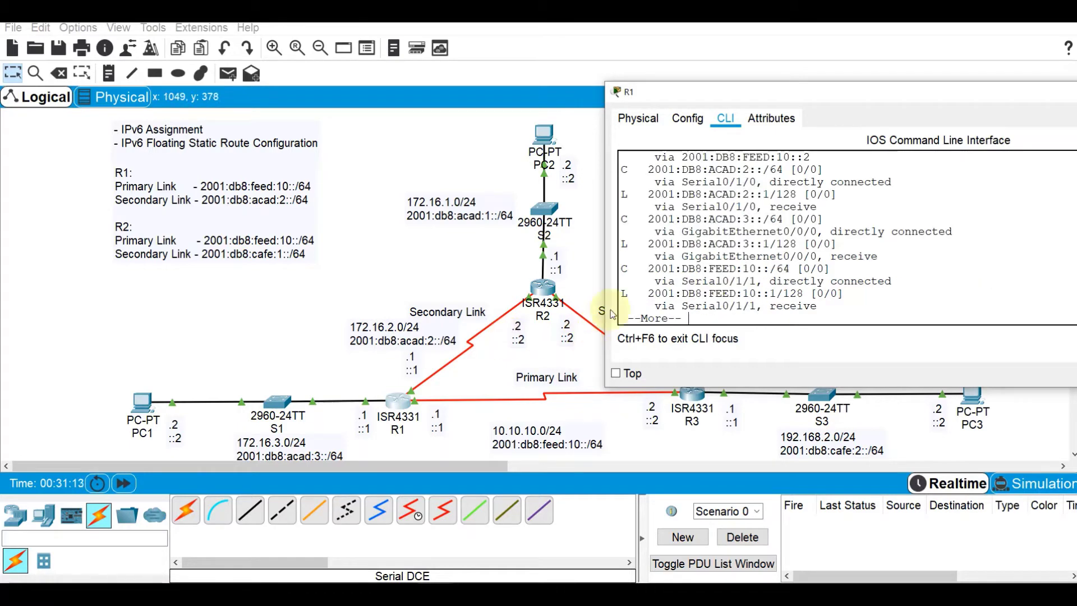
key(space)
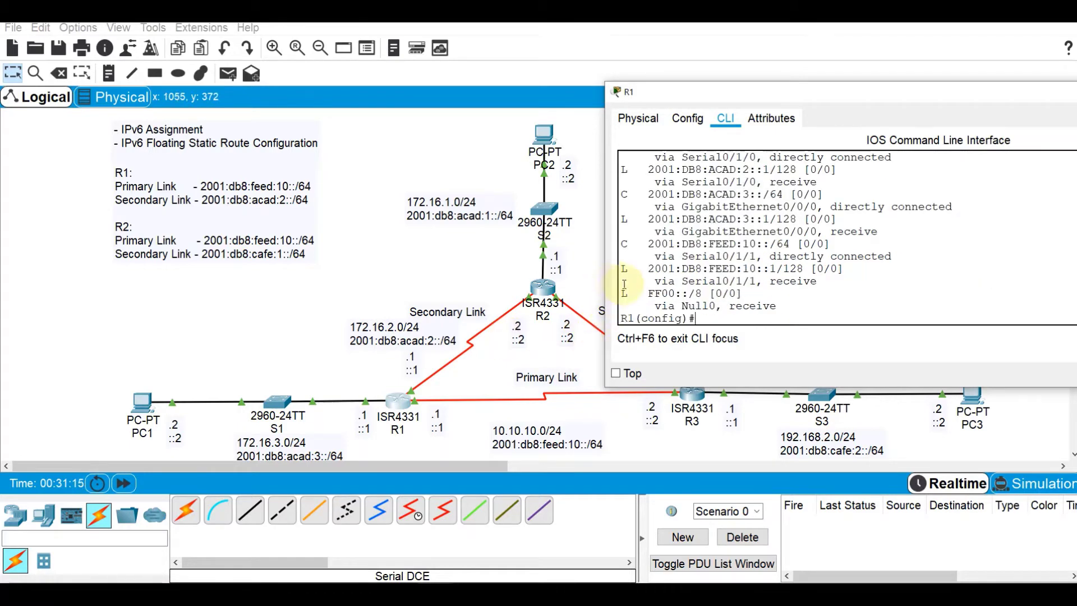
scroll(619, 285, up, 3)
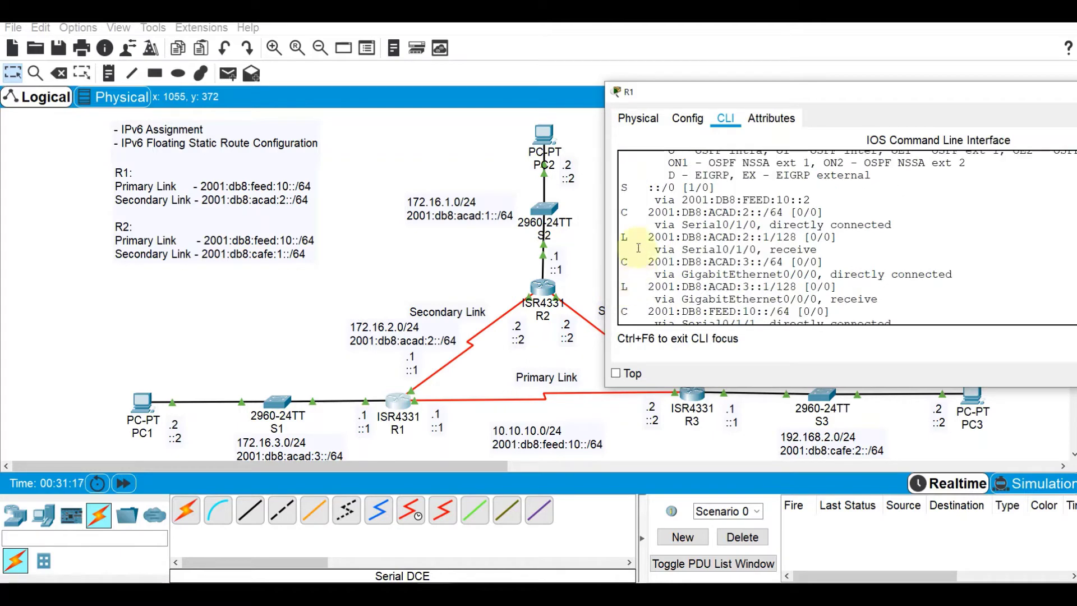
scroll(634, 225, up, 1)
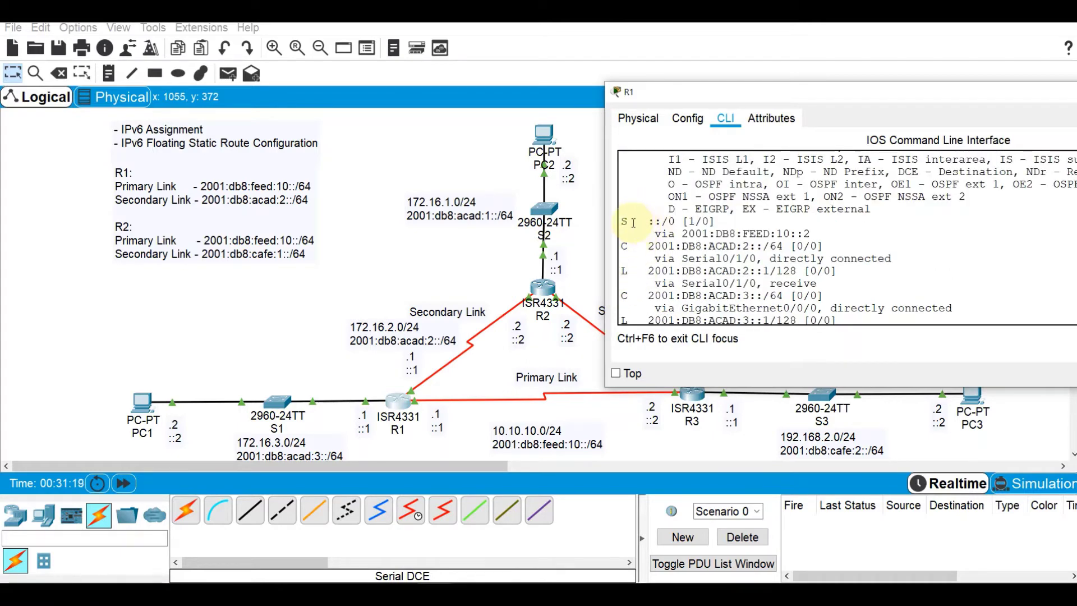
Highlight the next hop of R1's default route, leave its window, and open R3's command line with router R3 uncovered
drag(743, 233, 810, 234)
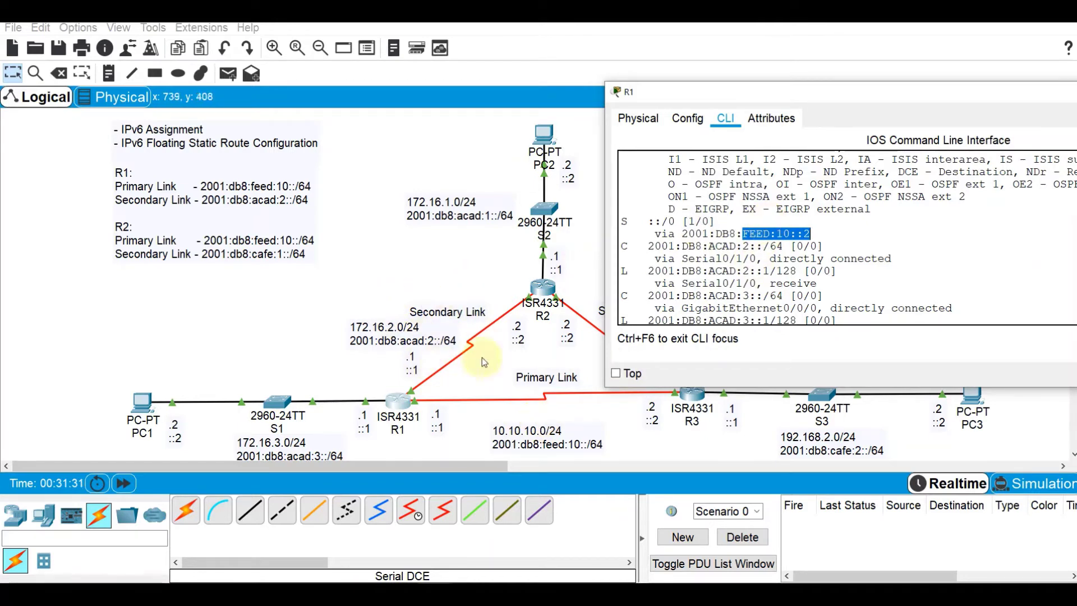
click(455, 258)
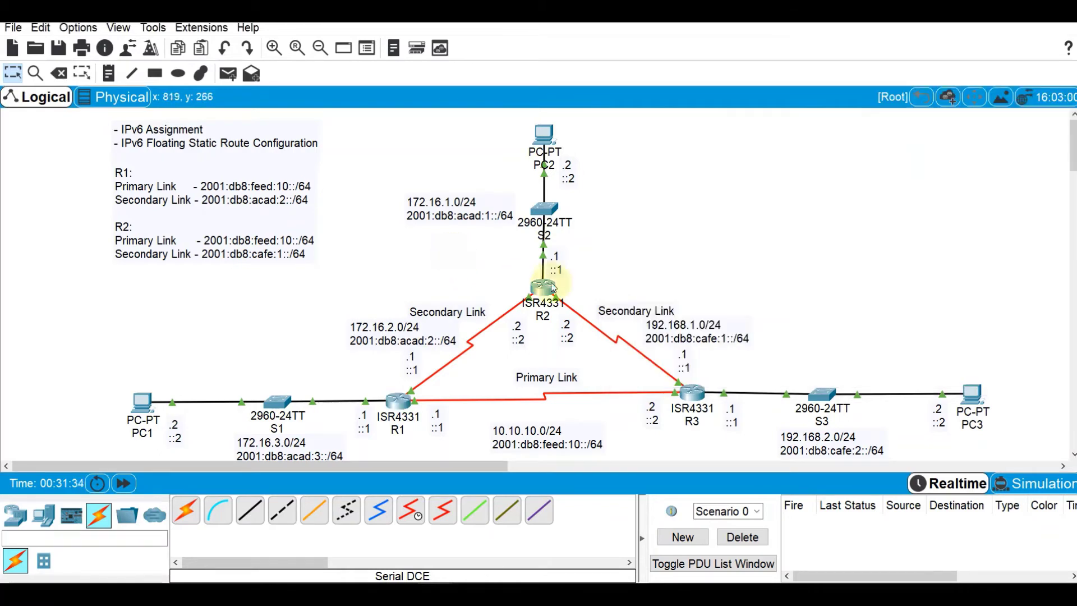
click(698, 400)
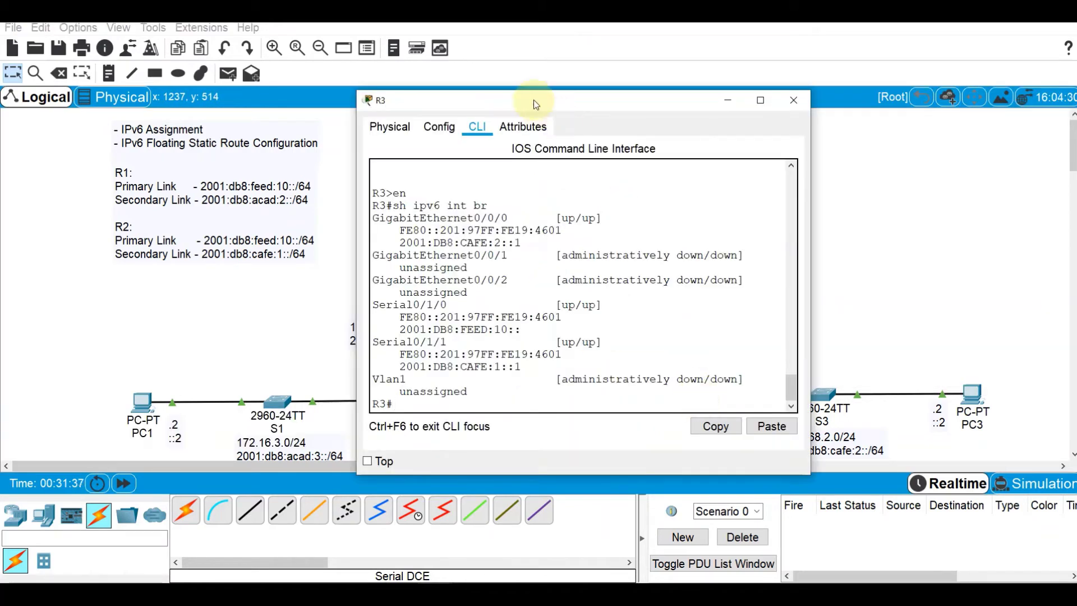
drag(533, 101, 215, 77)
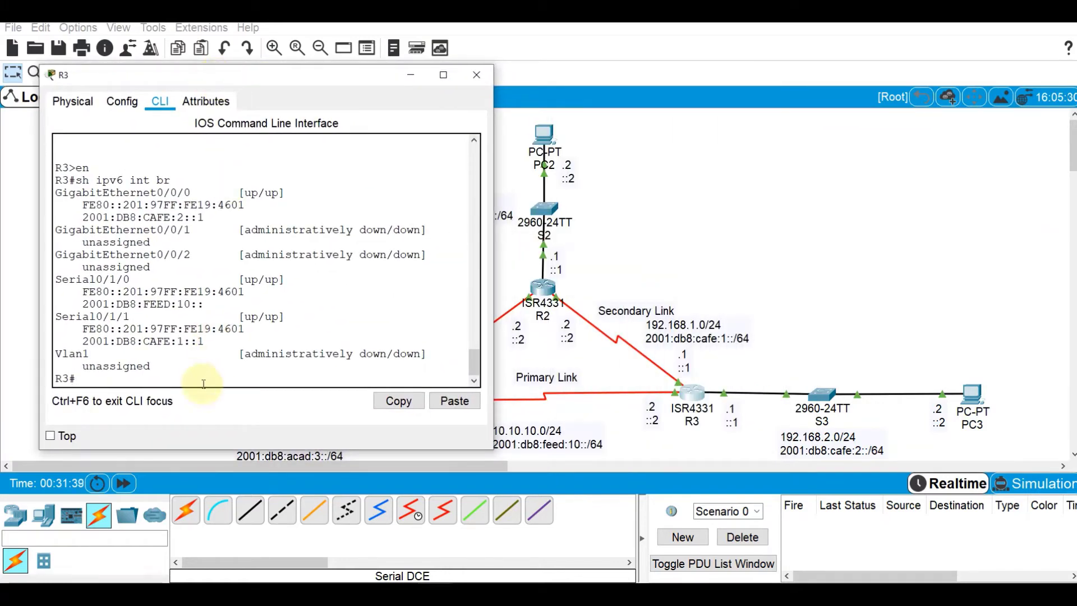
In R3's global configuration mode, add the primary IPv6 default route ::/0 with next hop 2001:db8:feed:10::1
text(con f t)
key(Return)
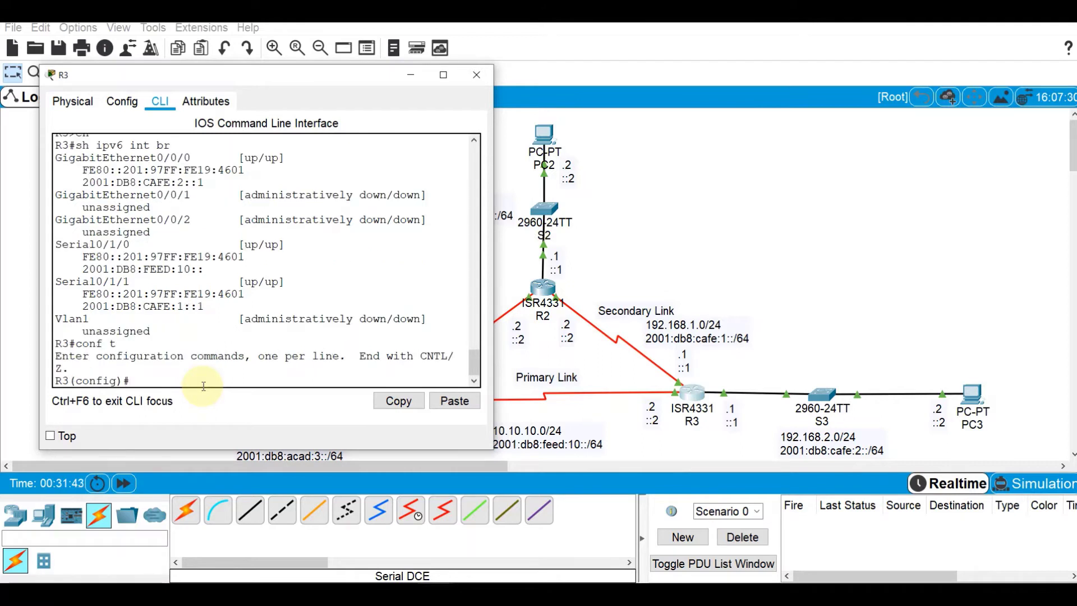
text(ipv6 route ::/0)
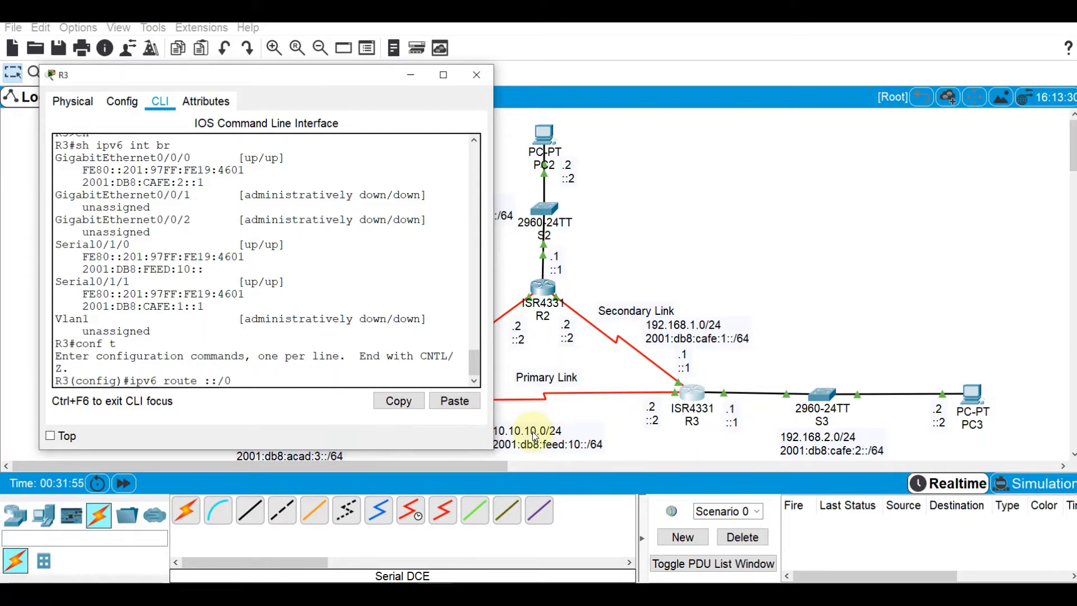
text( 2001:db)
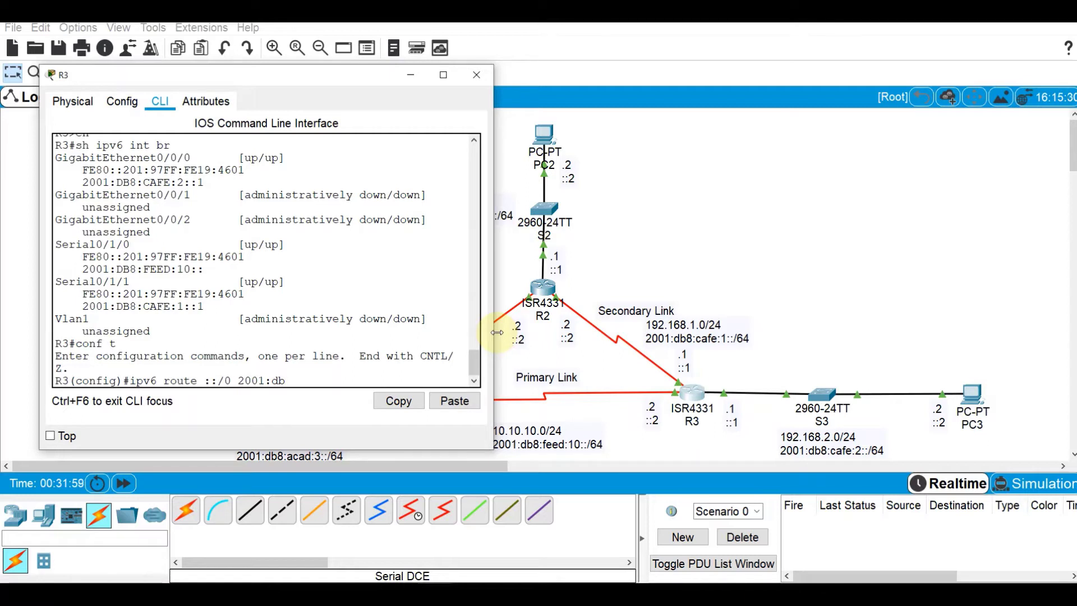
text(8:feed:10::1)
key(Return)
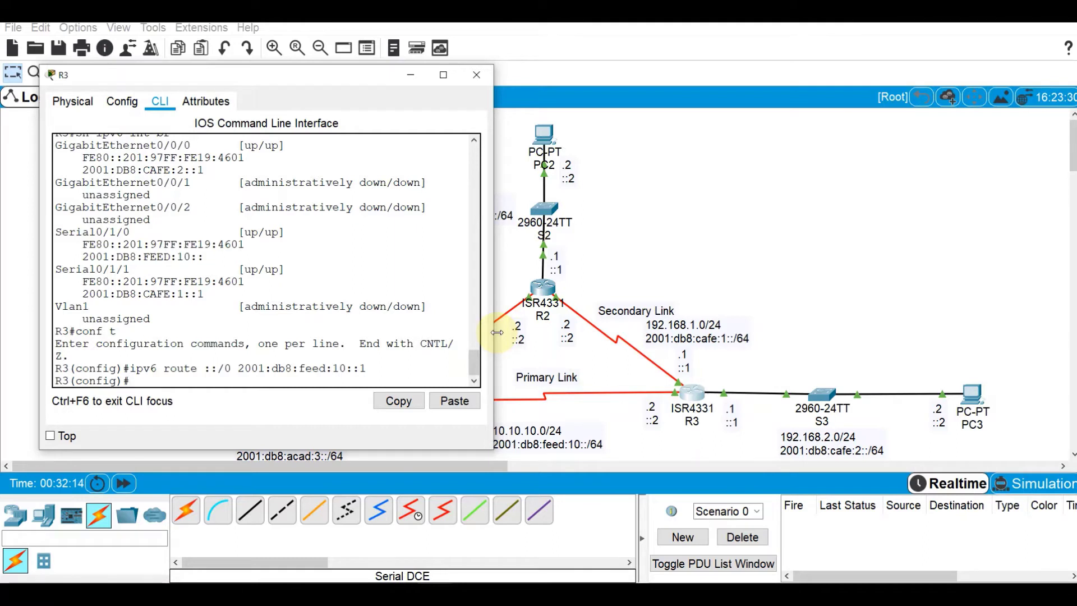
Add a floating IPv6 default route ::/0 on R3 via 2001:db8:cafe:1::2 with administrative distance 5
text(ipv6 route ::/0 2001)
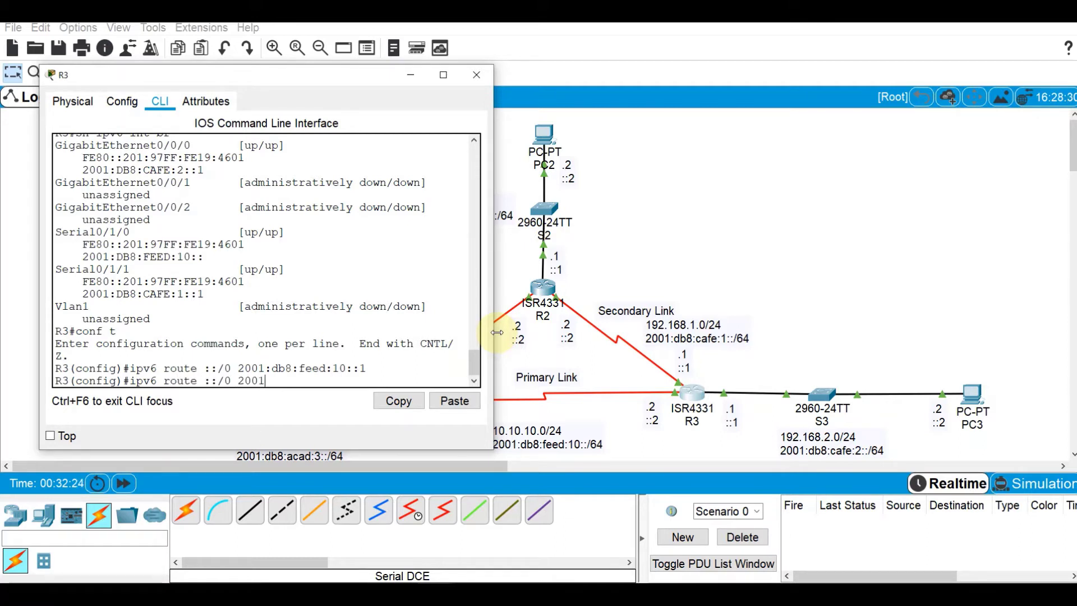
text(:db8:cafe)
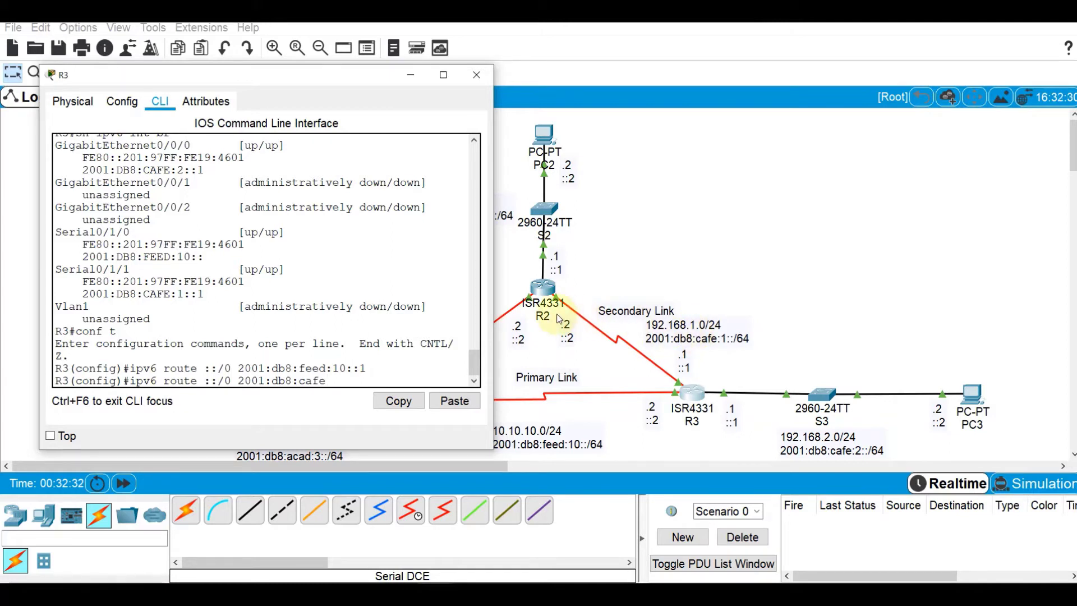
text(:1::2 5)
key(Return)
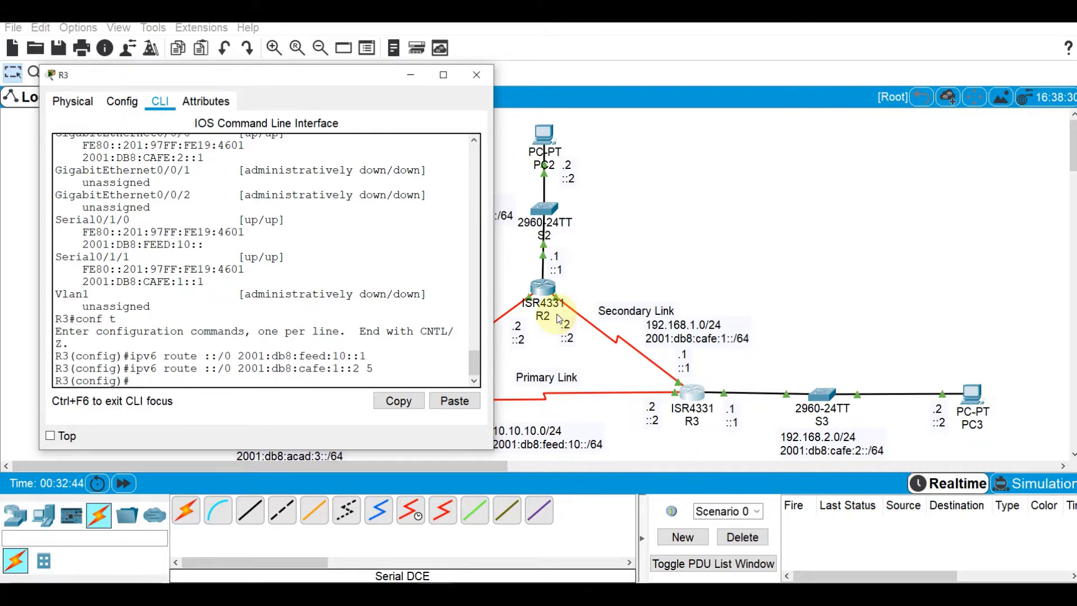
Display R3's IPv6 routing table from configuration mode, examine the default route's next hop, and minimize the R3 window
text(do sh ipv6 route)
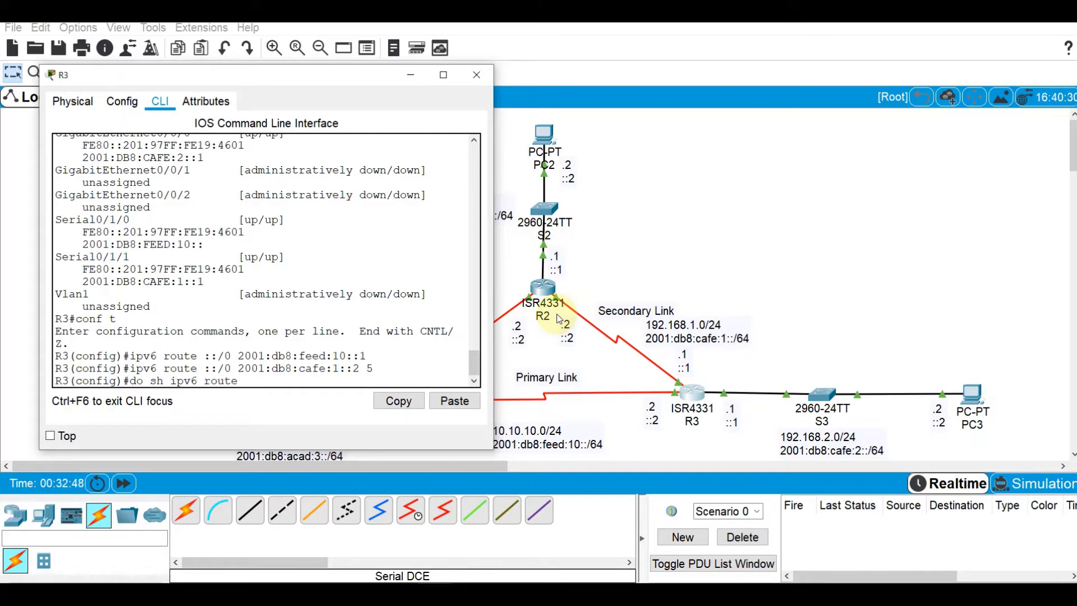
key(Return)
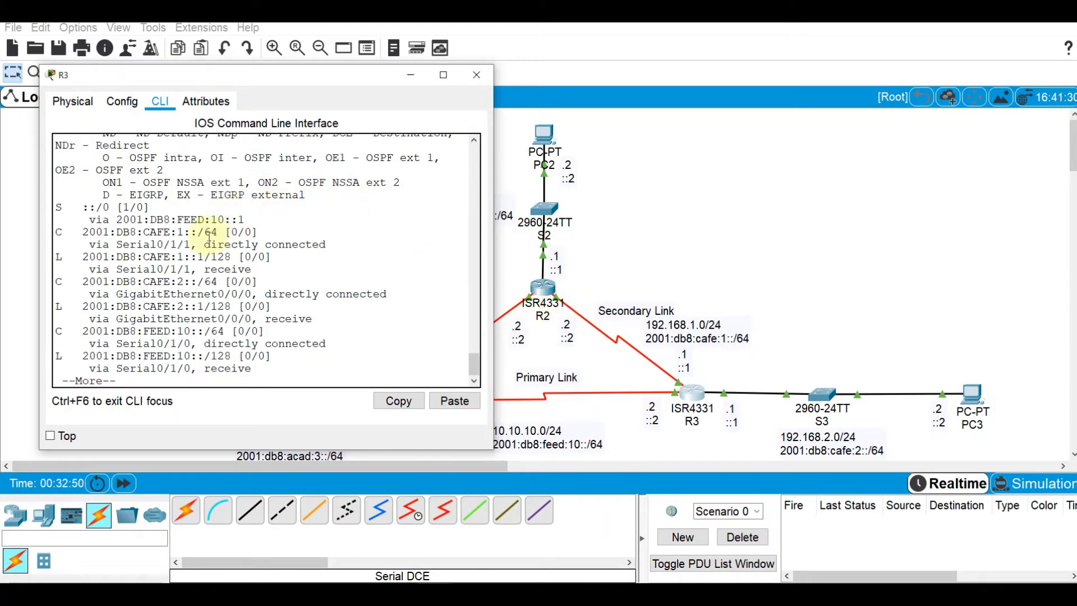
drag(210, 219, 179, 221)
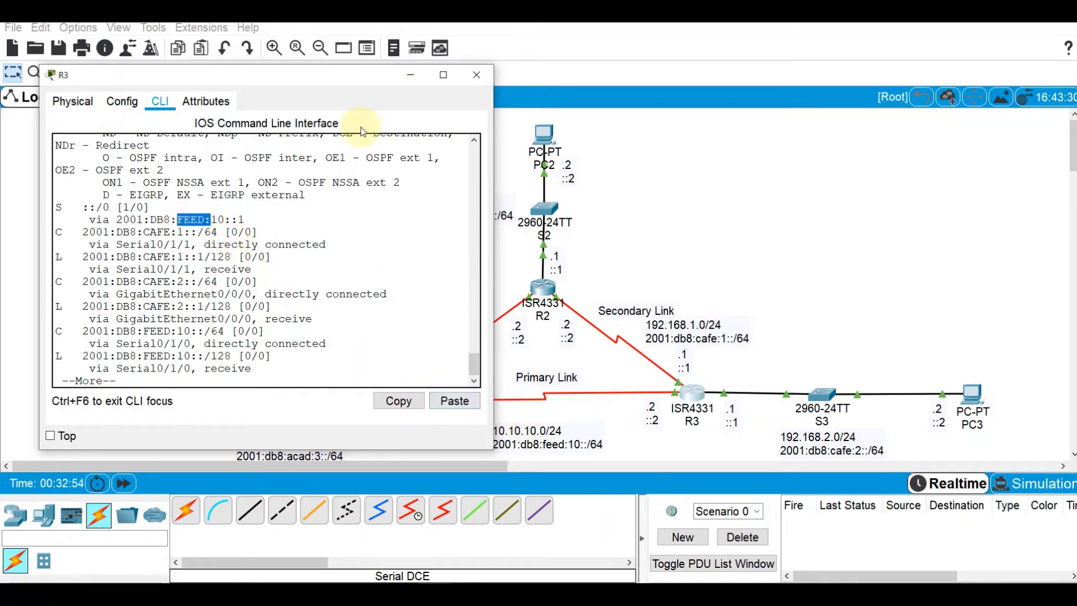
click(413, 77)
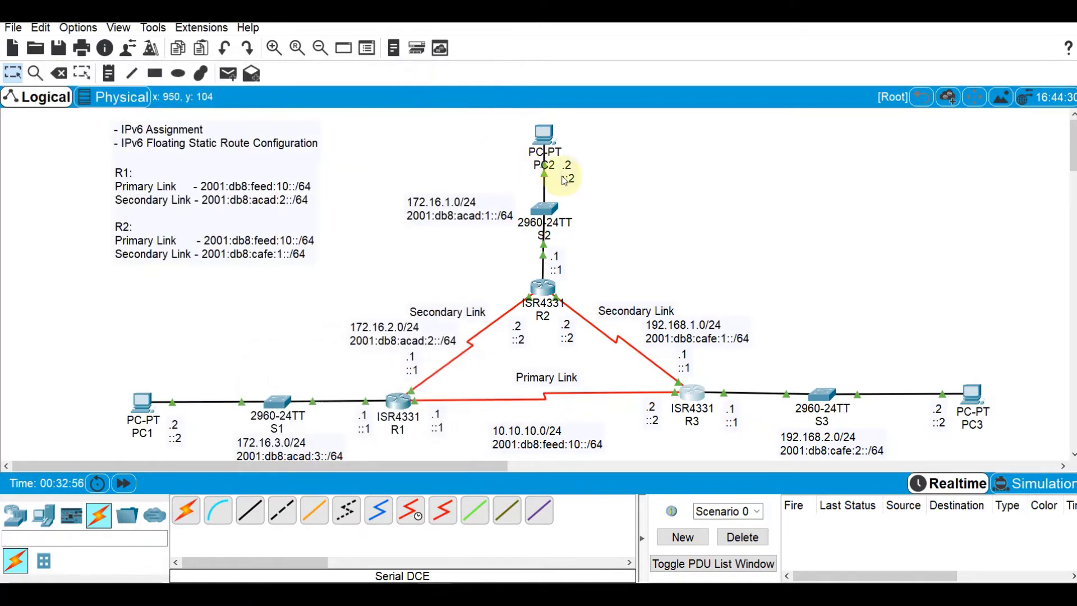
Open R2's command line clear of the routers and enter global configuration mode
click(552, 296)
drag(542, 107, 855, 80)
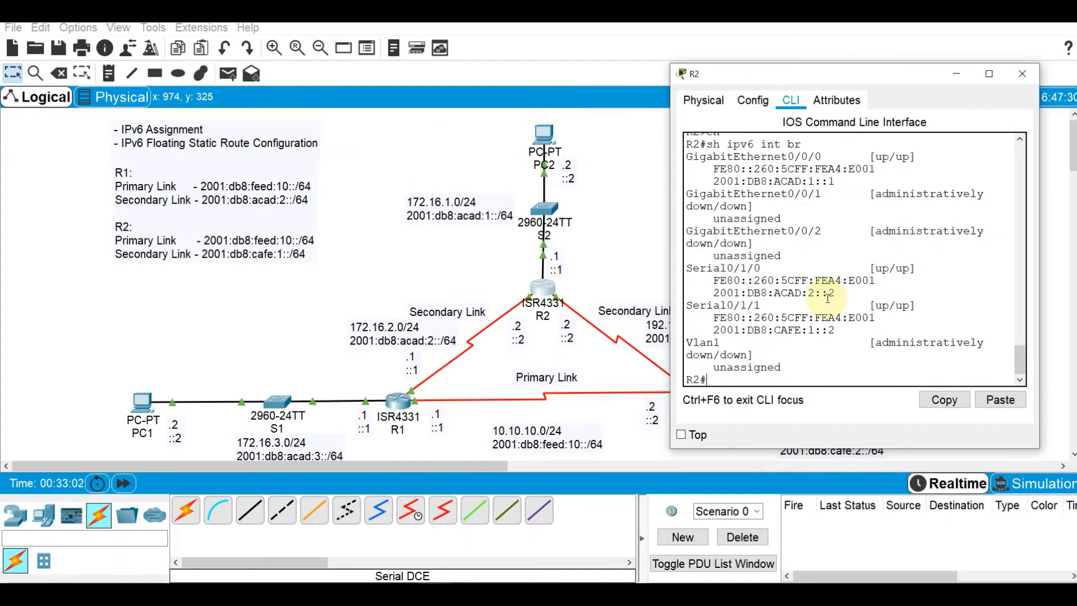
text(conf t)
key(Return)
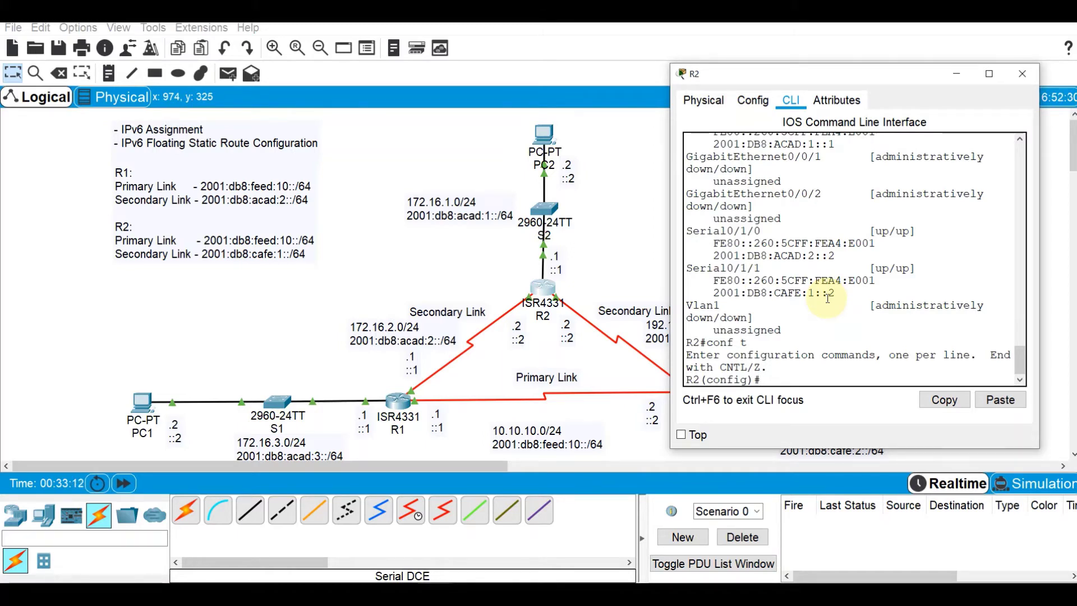
Add an IPv6 static route on R2 to 2001:db8:acad:3::/64 with next hop 2002:db8:acad:2::1, widening the window to fit the command
text(ipv6 route 2001)
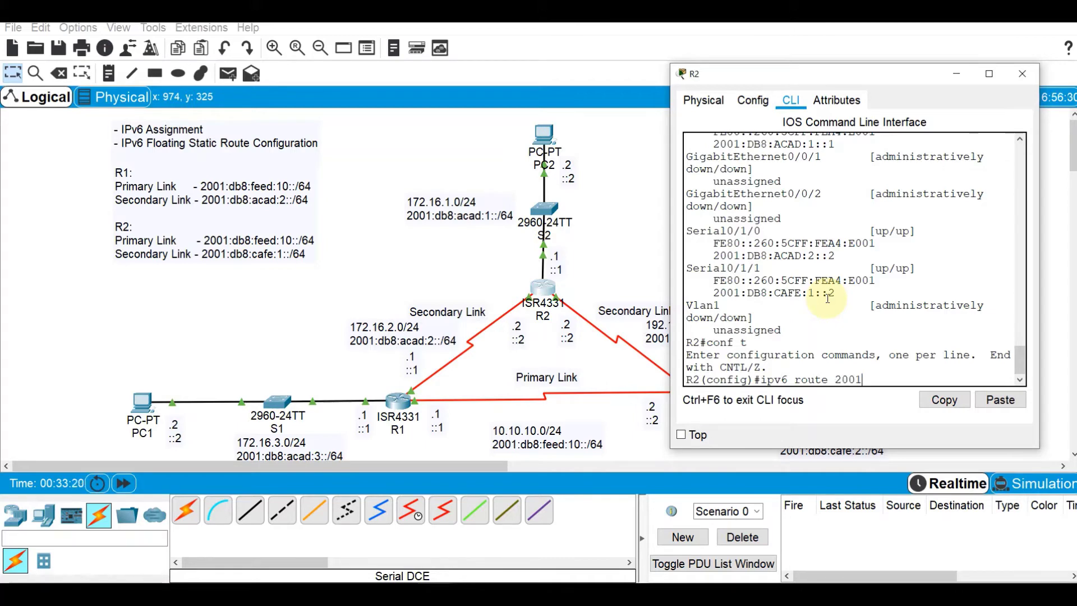
text(:db8:acad:3::)
text(/64)
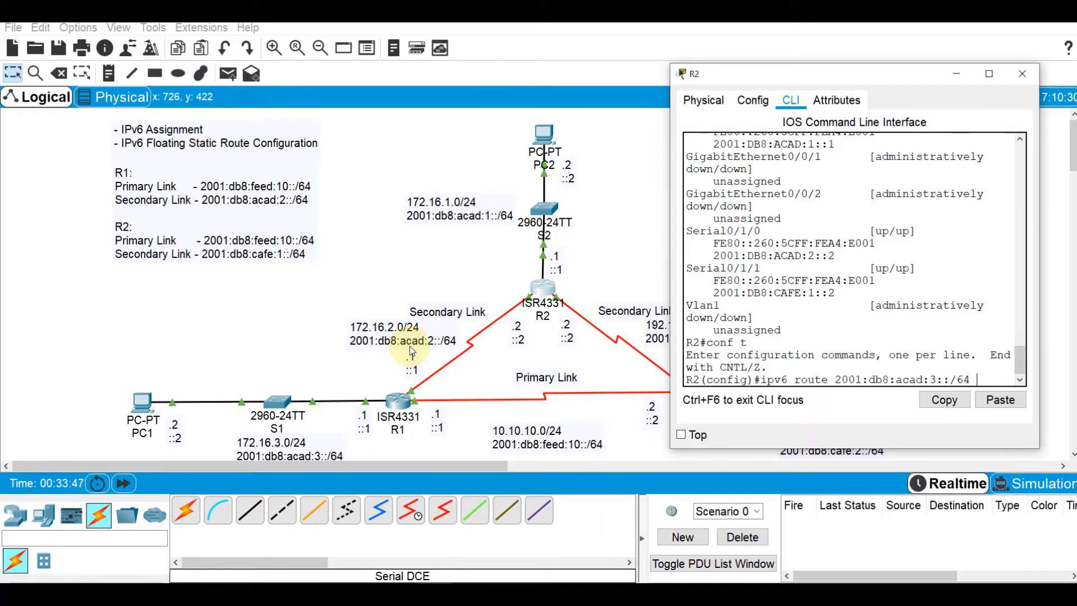
text(2002)
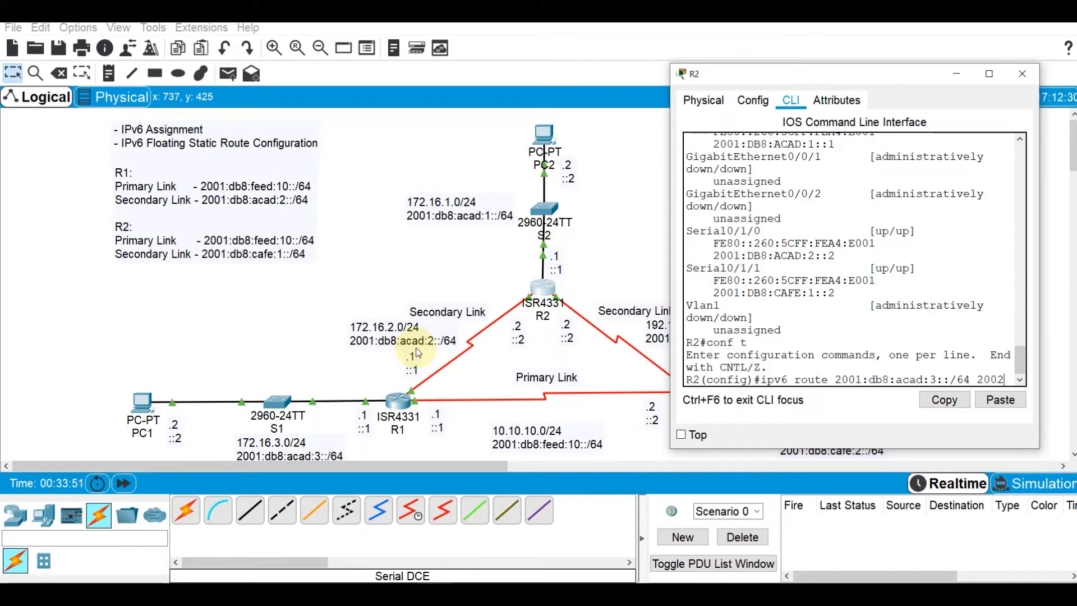
text(:db8:)
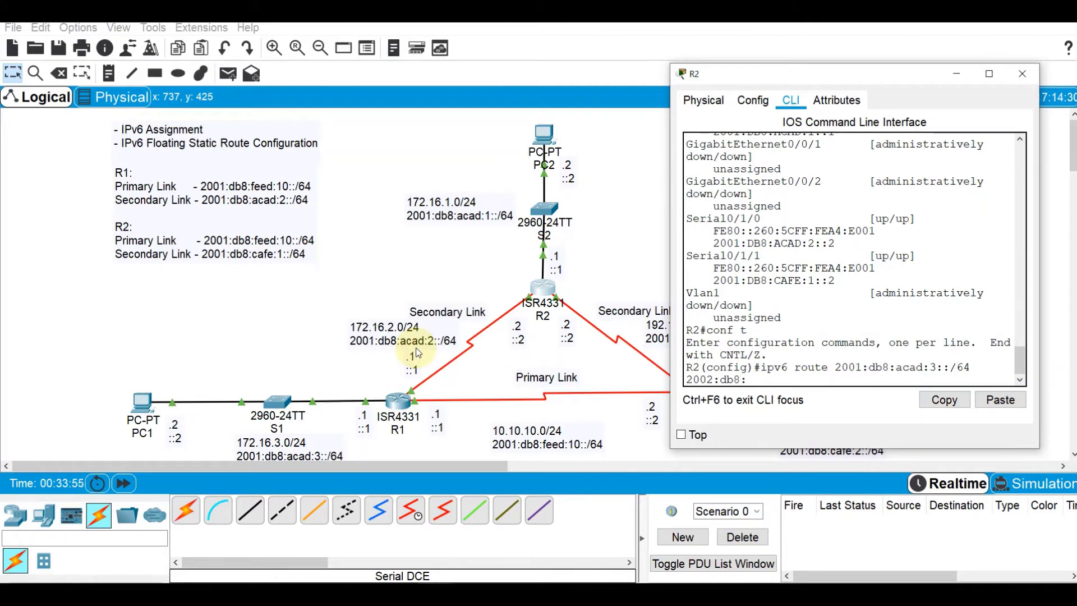
text(acad:2::1)
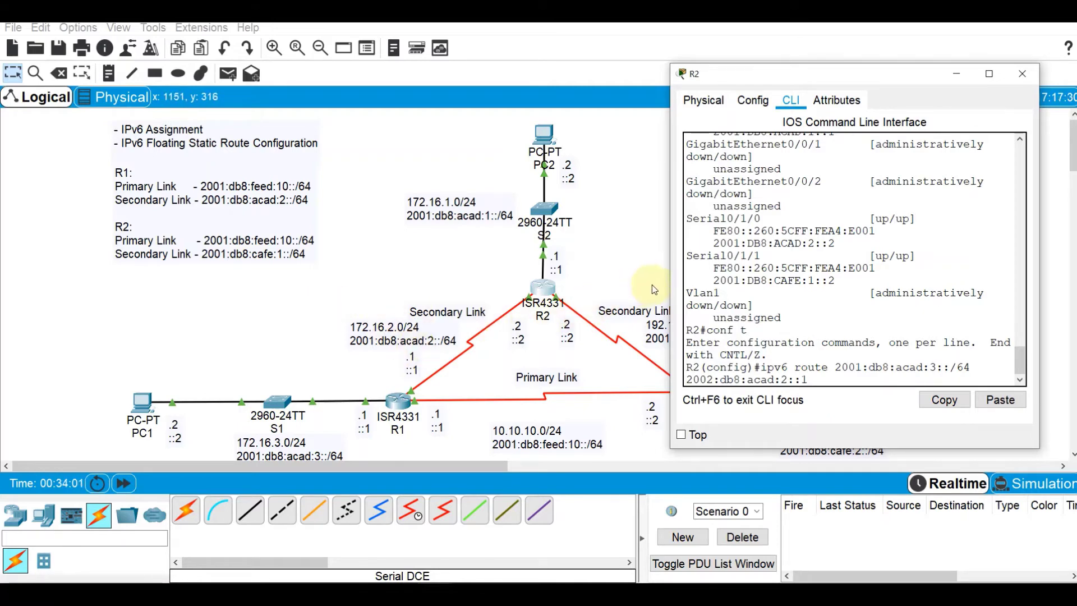
drag(671, 281, 581, 294)
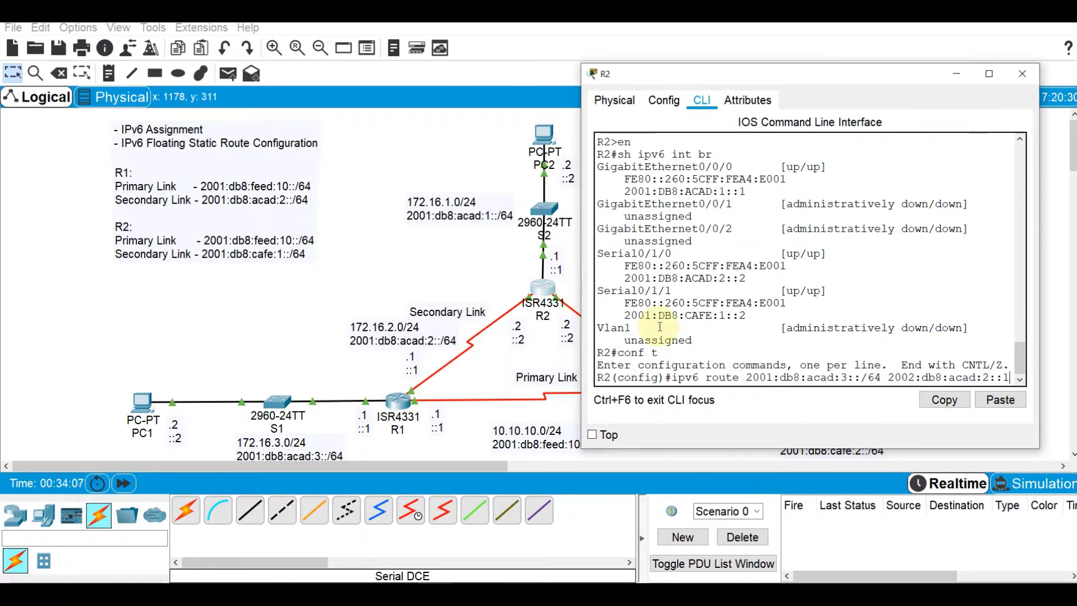
key(Return)
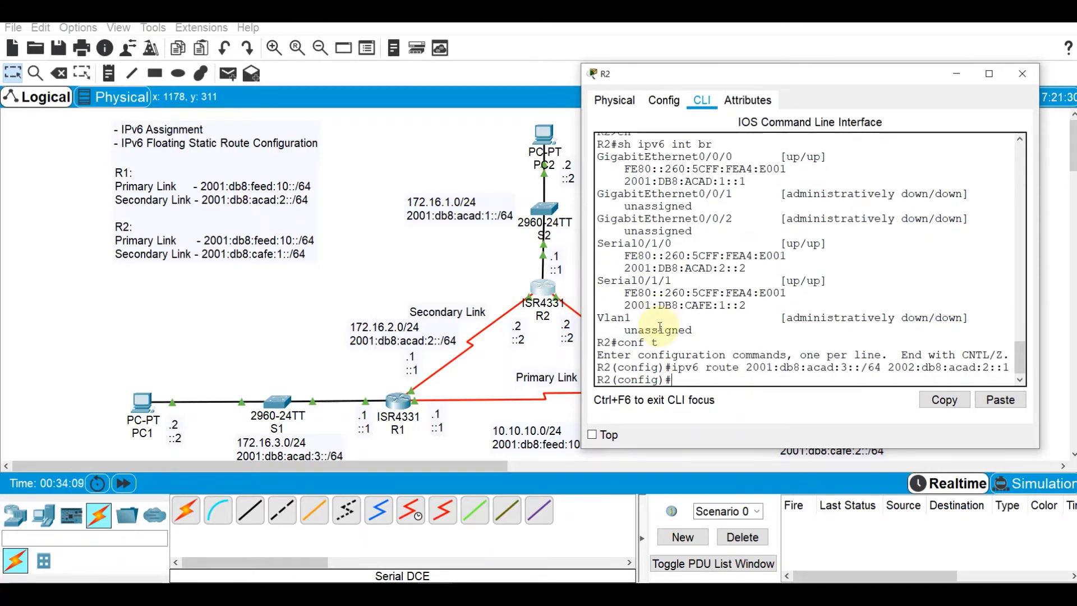
Add an IPv6 static route on R2 to 2001:db8:cafe:2::/64 with next hop 2001:db8:cafe:1::1, keeping R3's side of the topology uncovered
drag(822, 75, 319, 75)
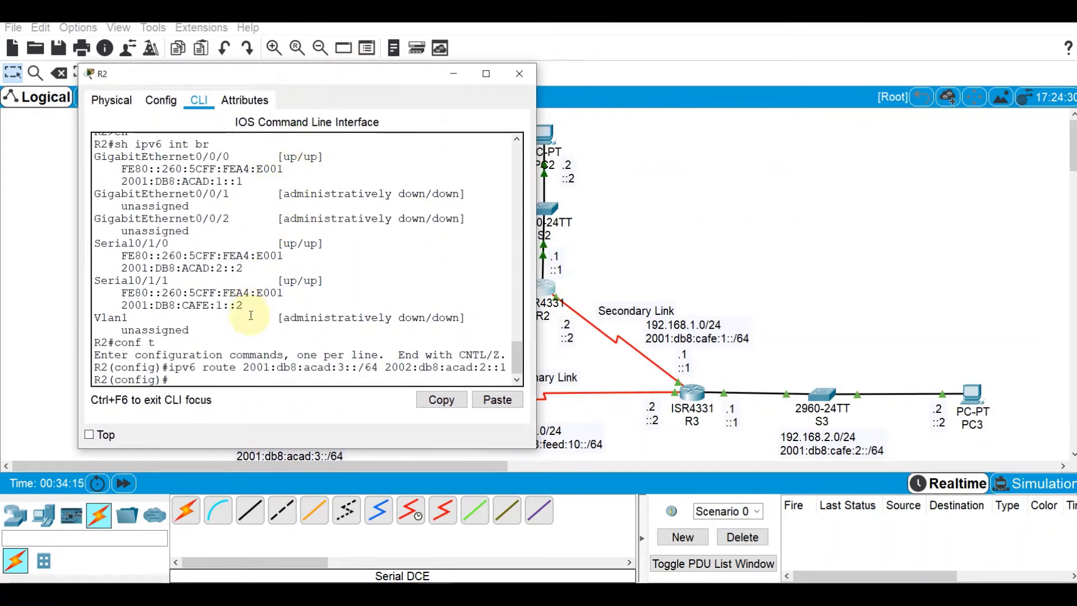
text(ip)
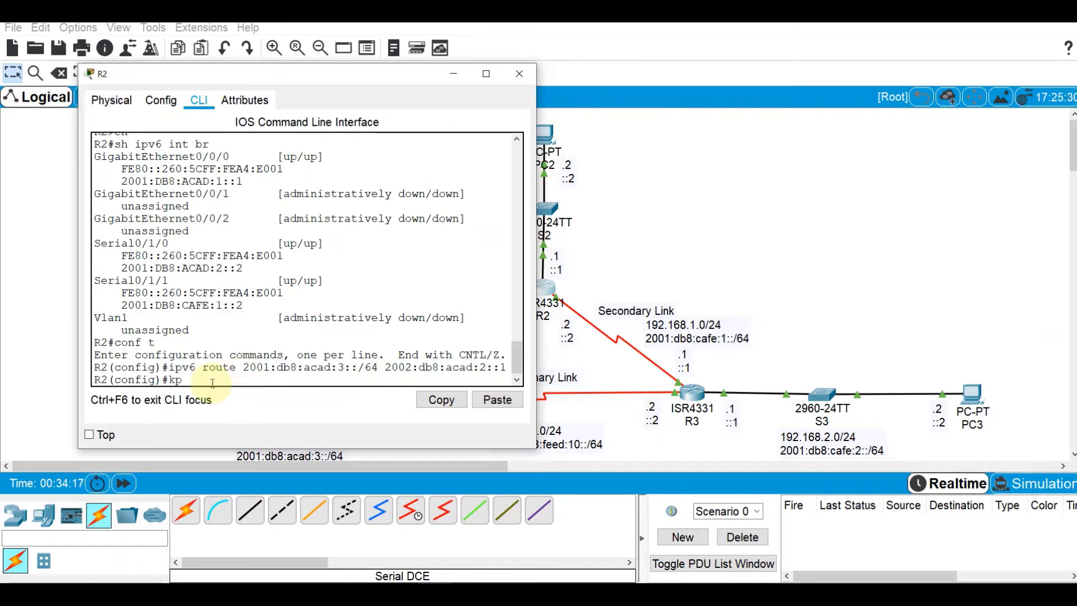
key(BackSpace)
key(BackSpace)
text(ipv6 route 200)
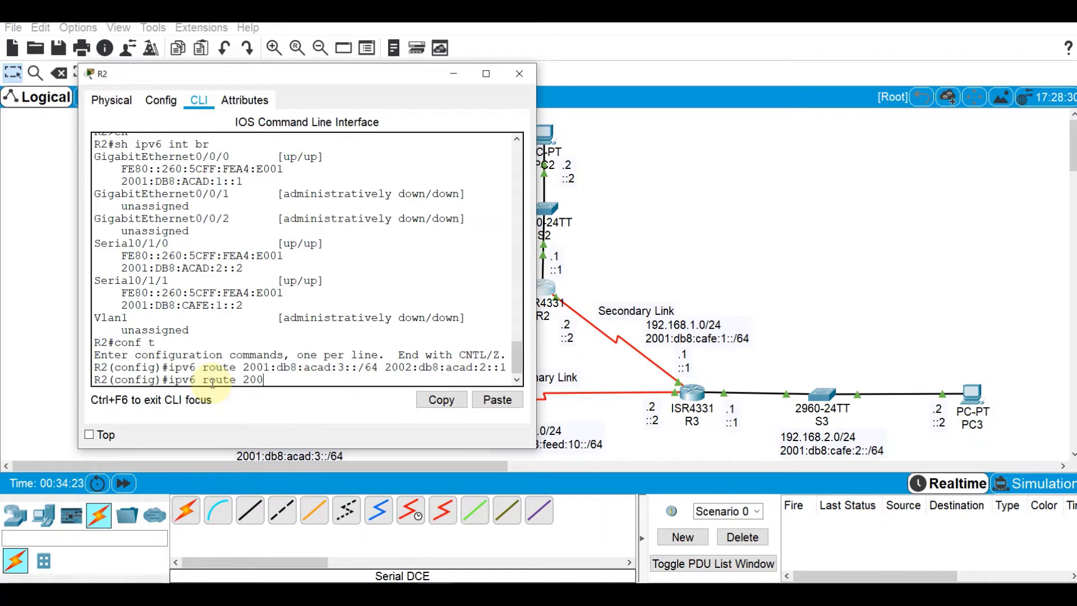
text(1:db8:cafe:2::)
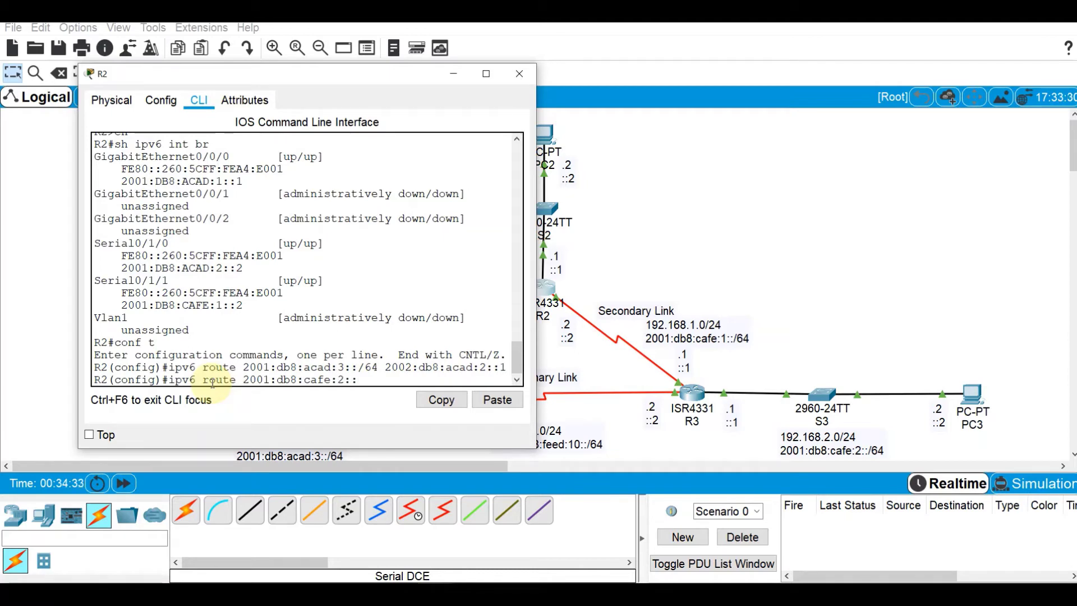
text(/64 2001:db8:)
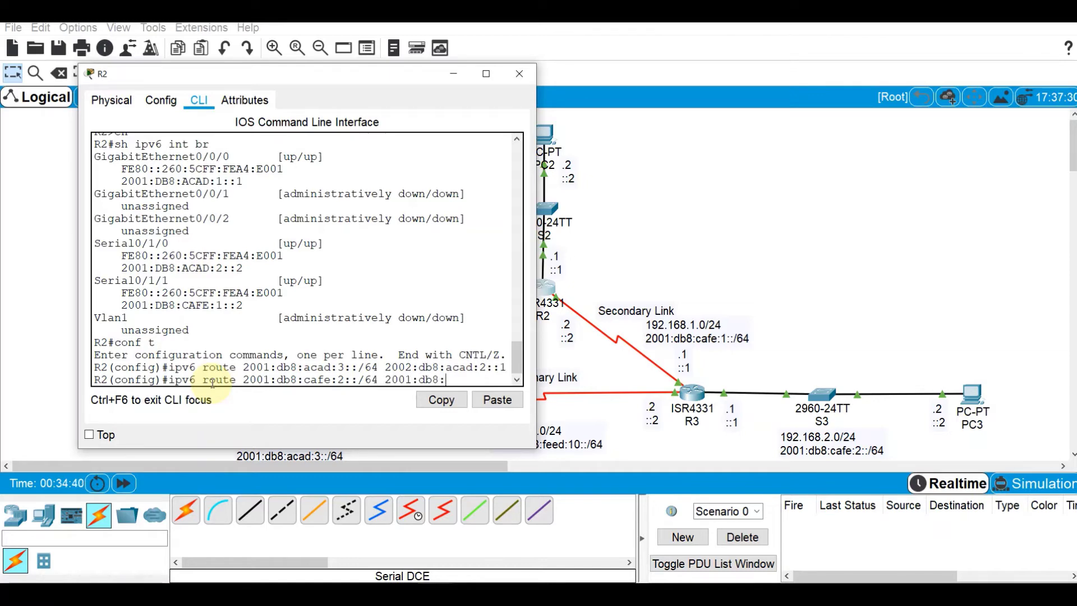
text(cafe:)
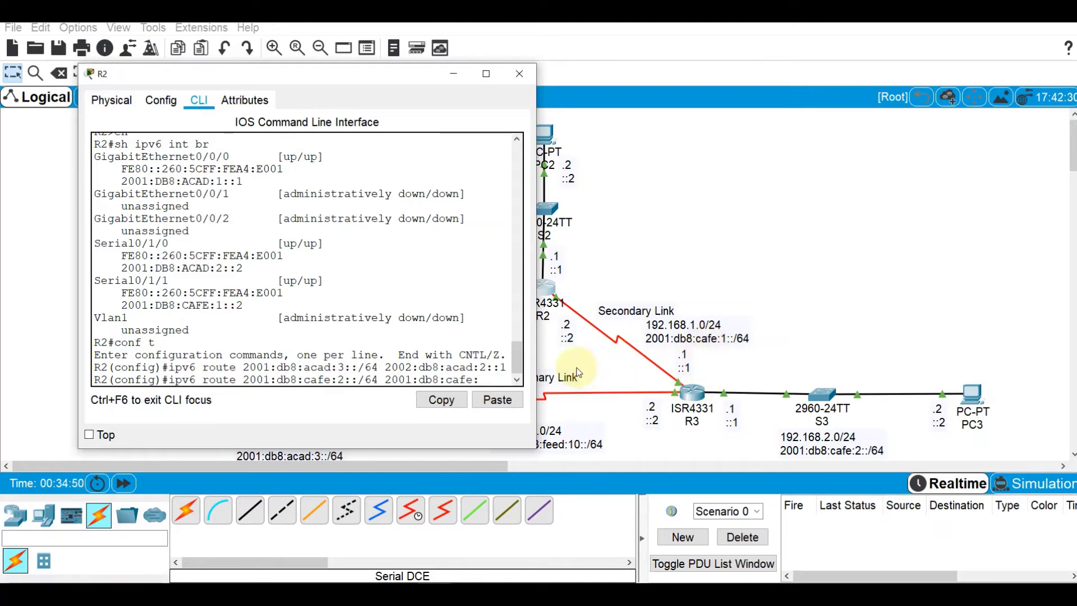
text(1::1)
key(Return)
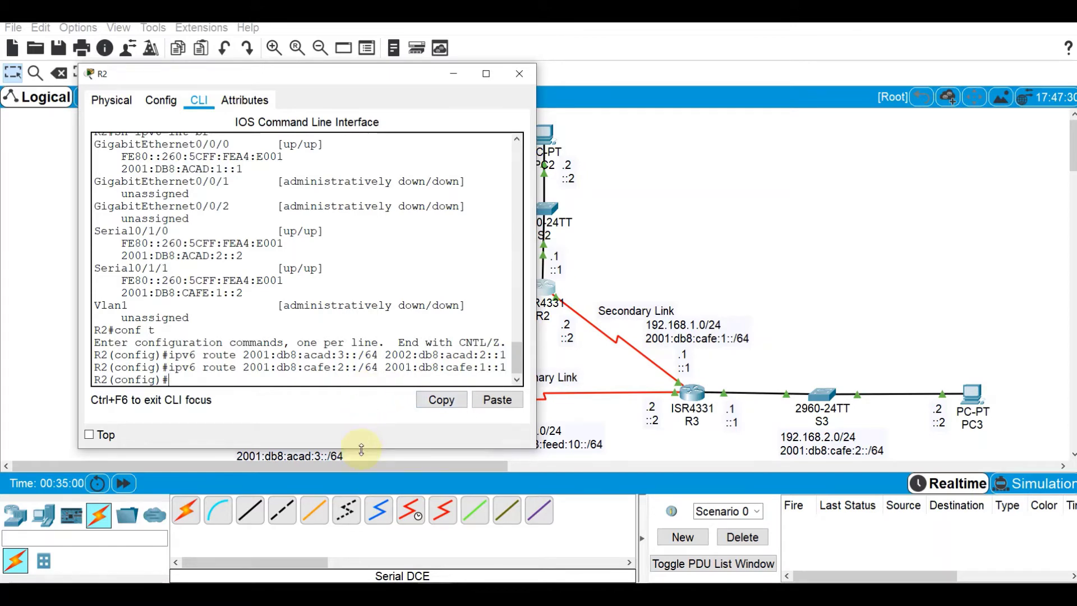
Add an IPv6 static route on R2 to 2001:db8:feed:10::/64 with next hop 2001:db8:acad:3::1, shortening the window to uncover R1
drag(361, 449, 358, 368)
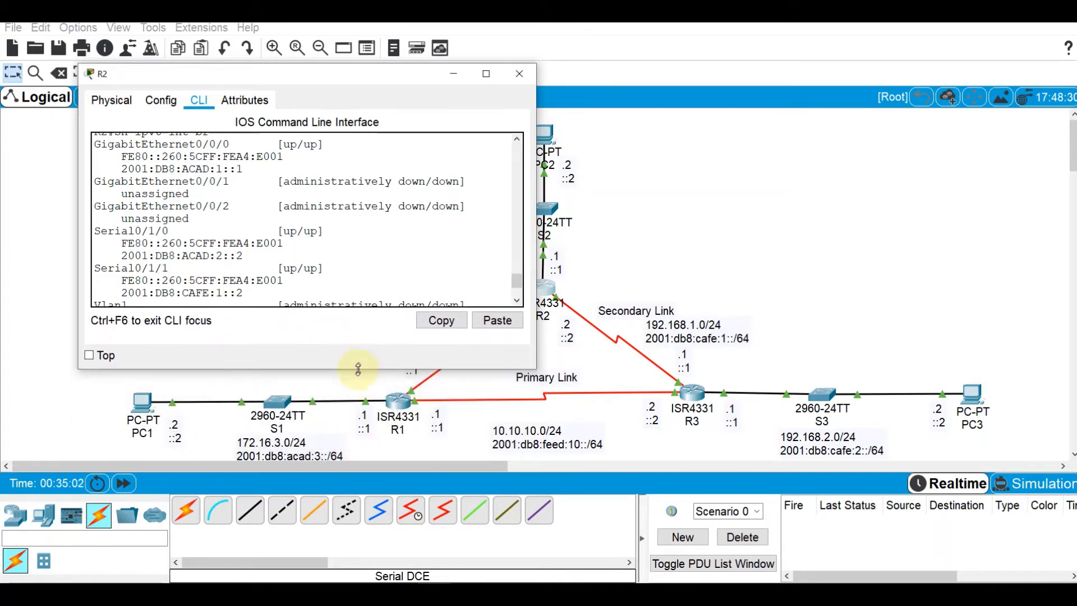
scroll(445, 257, down, 1)
scroll(435, 263, down, 1)
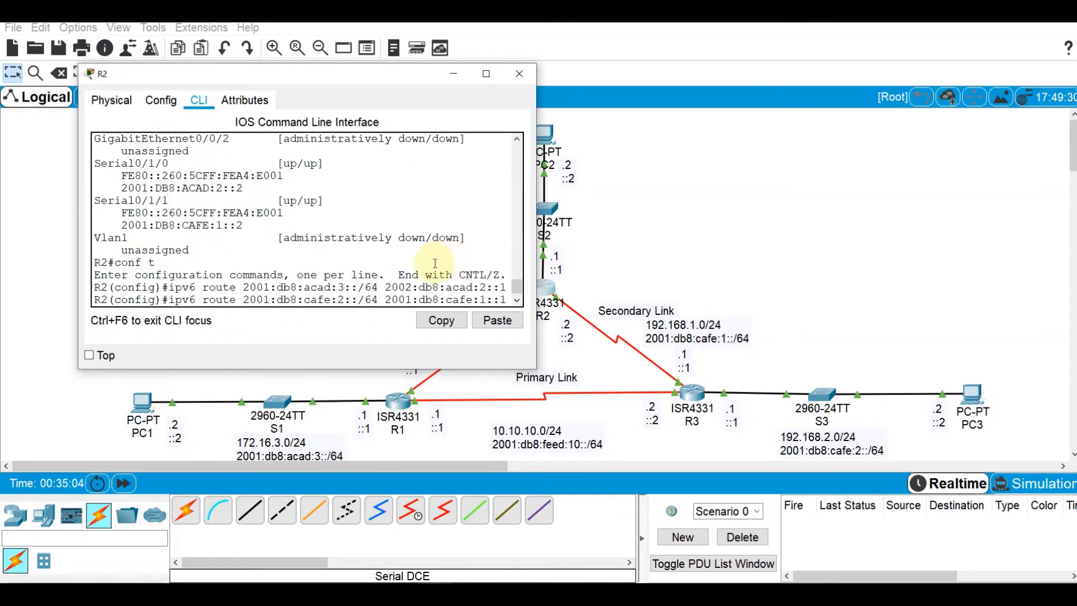
scroll(435, 263, down, 1)
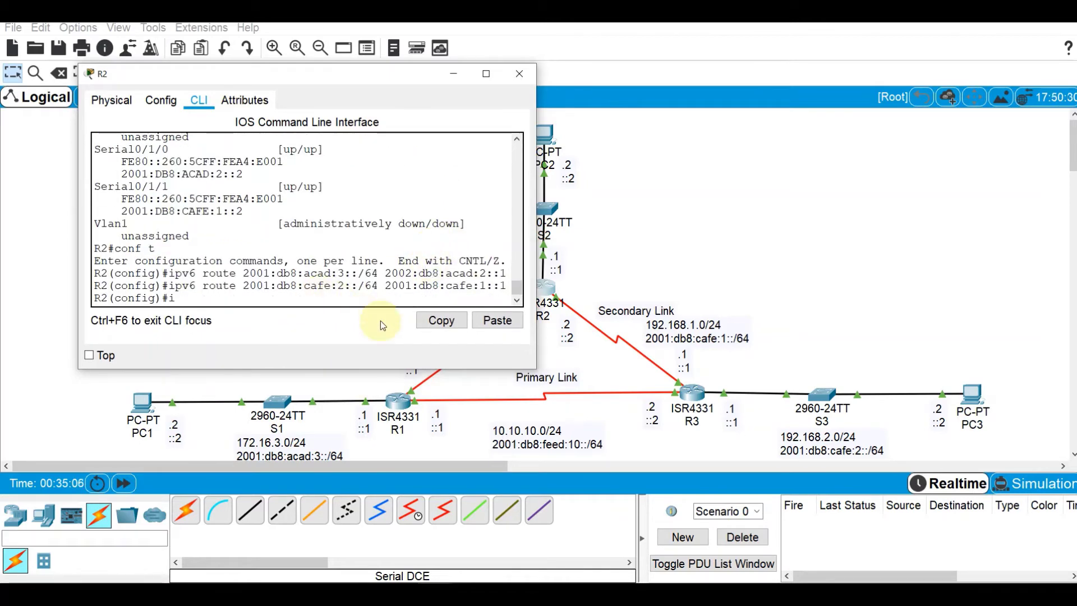
text(pv6 route 2001:db8)
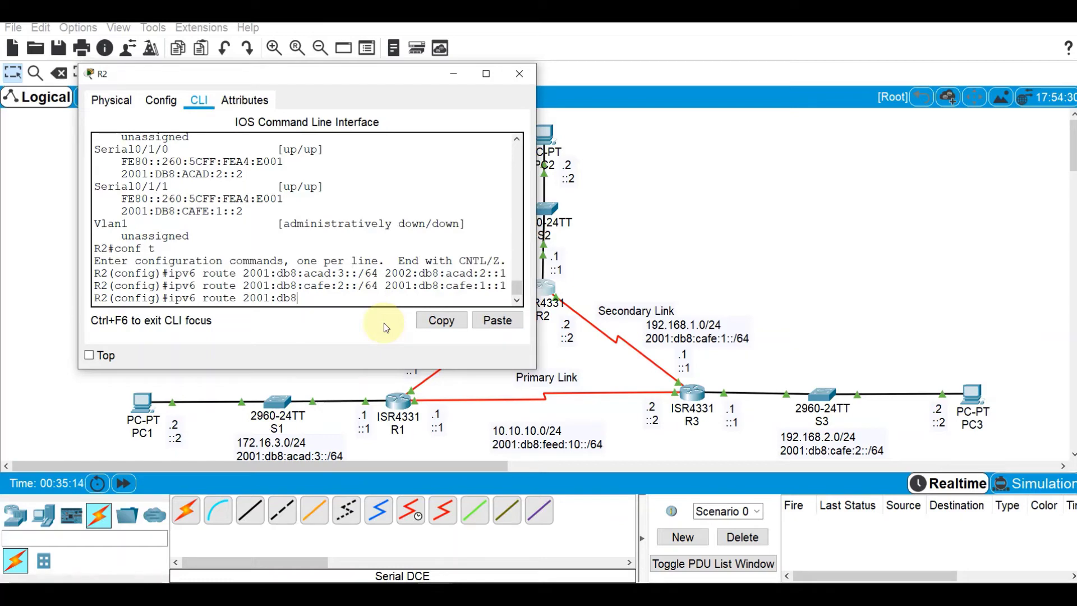
text(:feed)
text(:10)
text(::?)
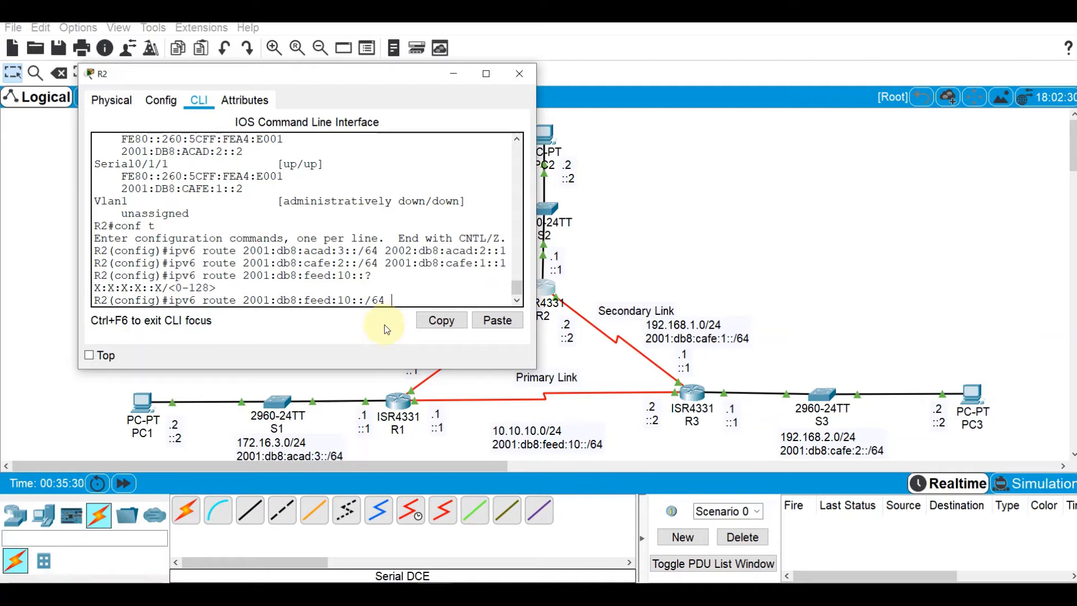
text(001:db8:acad:3::1)
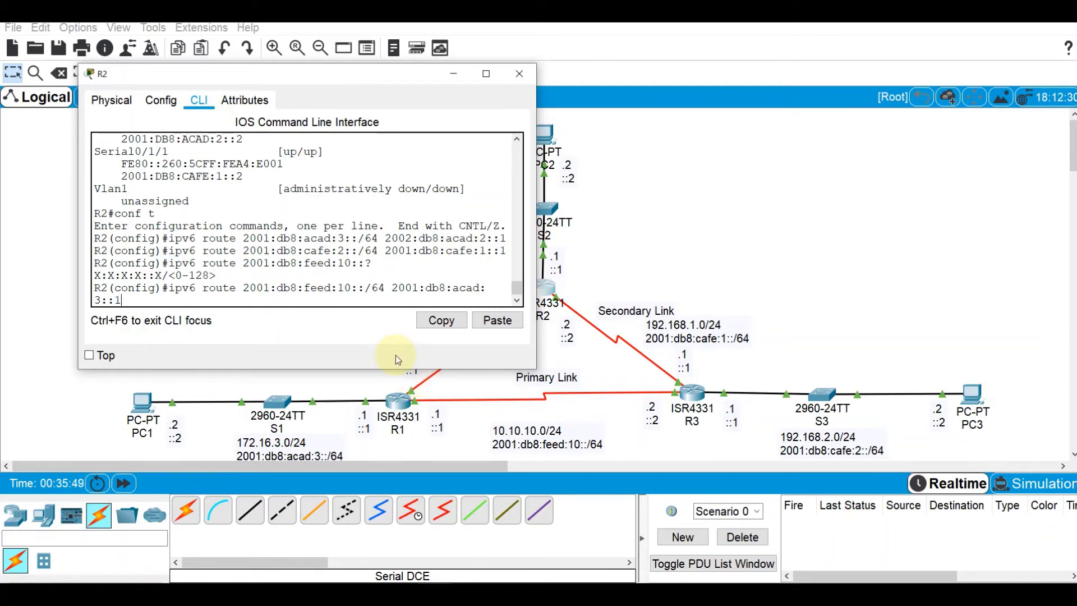
key(Return)
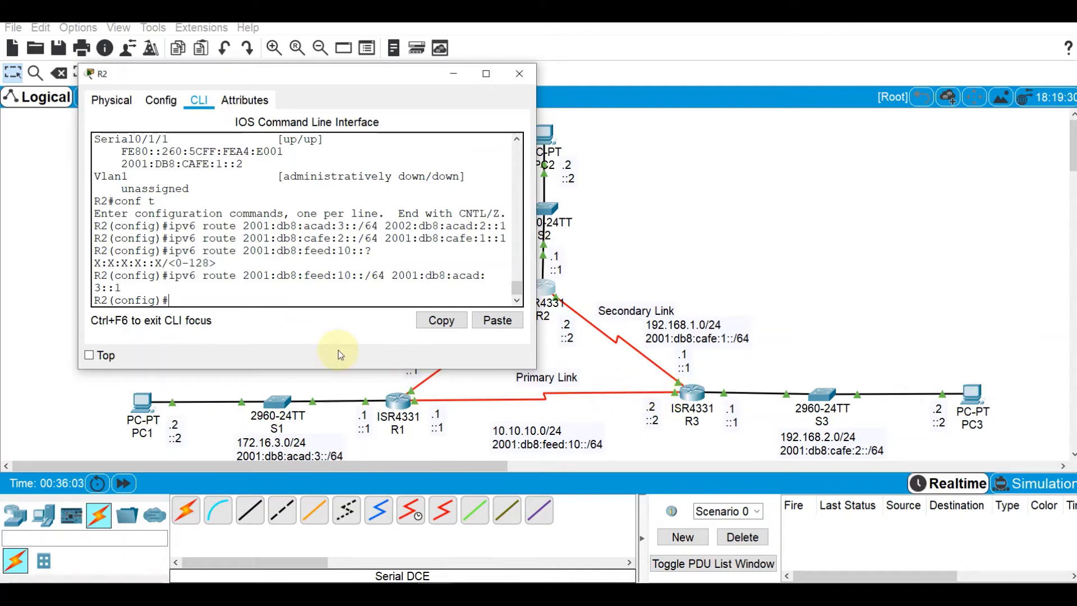
Add a floating IPv6 static route on R2 to 2001:db8:feed:10::/64 with next hop 2001:db8:cafe:1::1 and administrative distance 5
text(ipv6 route 2001:db8:)
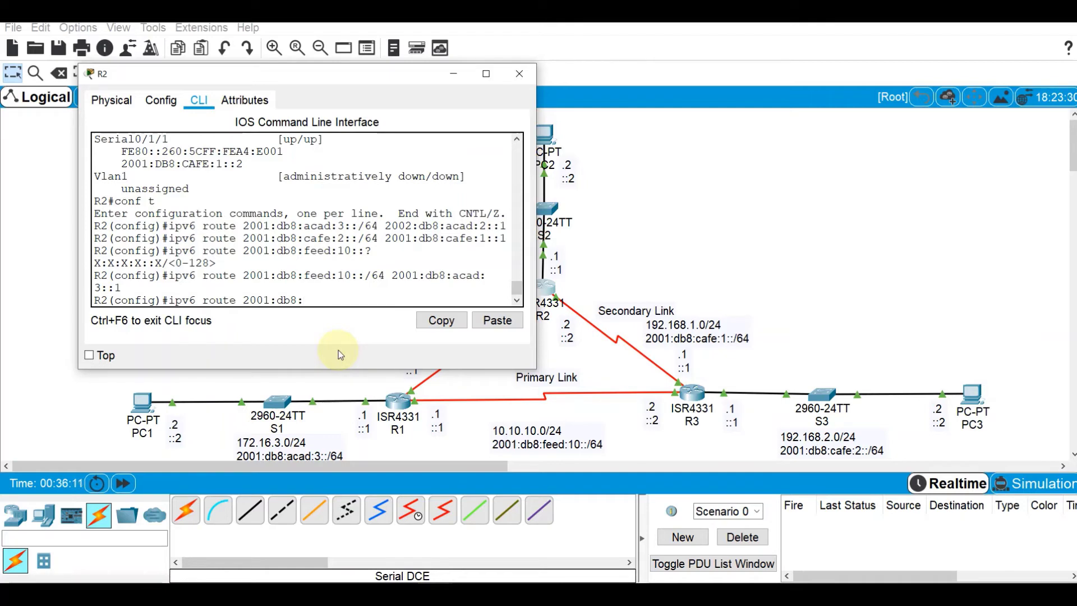
text(feed:10::/64)
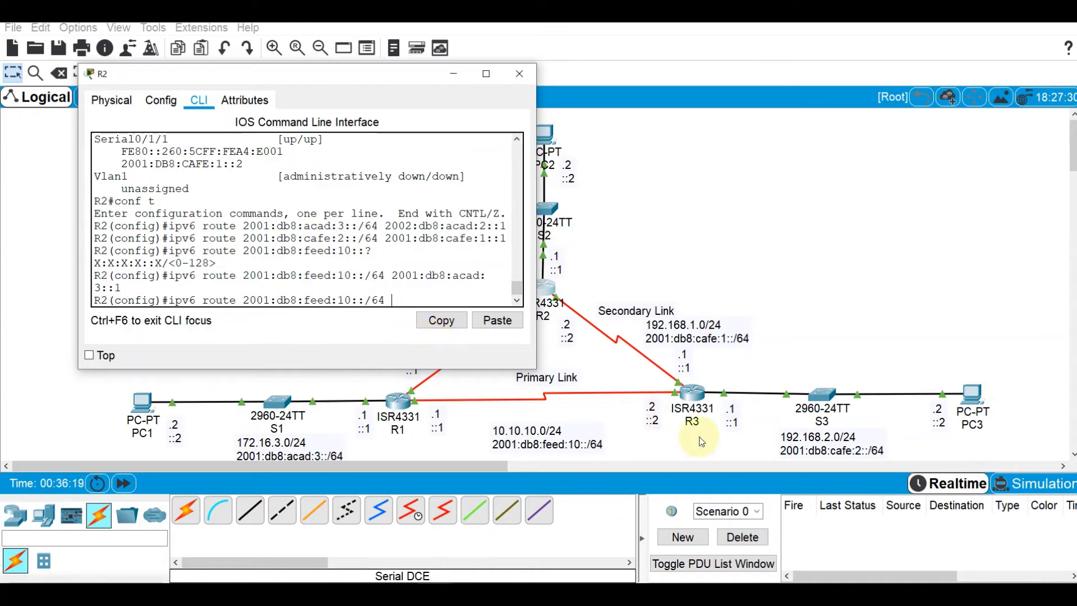
text( 2001)
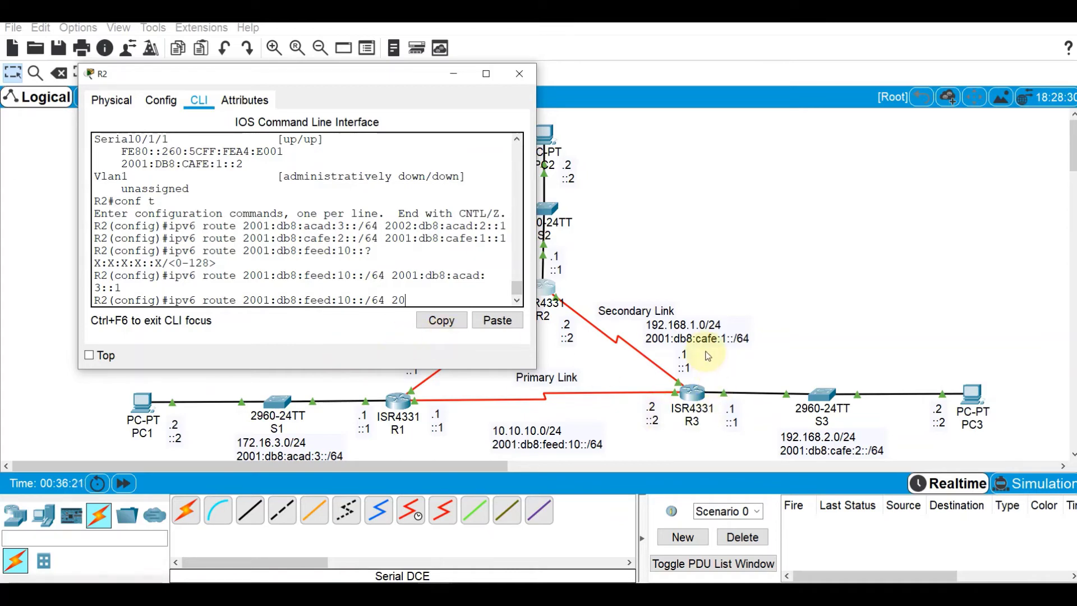
text(:db8:cad)
key(BackSpace)
text(fe:1::1)
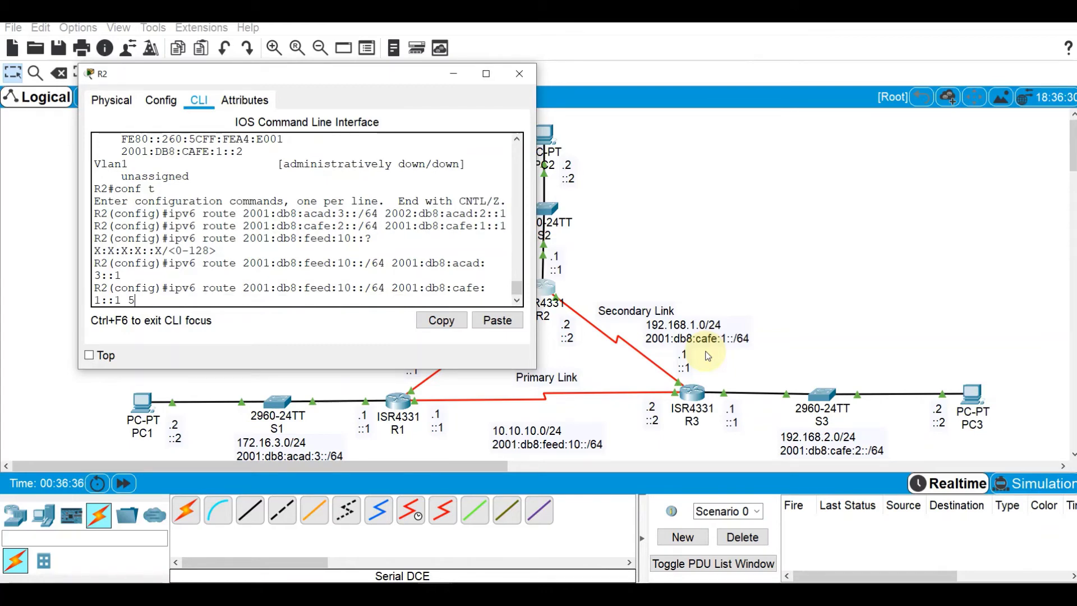
text( 5)
key(Return)
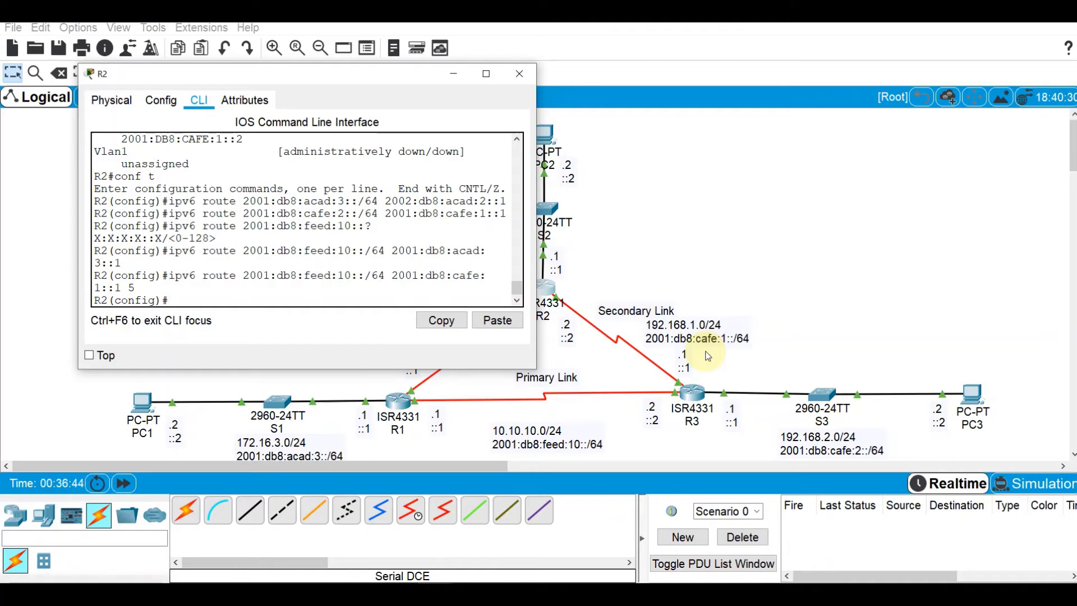
Display R2's complete IPv6 routing table from configuration mode, widening the window to read its entries
text(do sh ipv6 route)
key(Return)
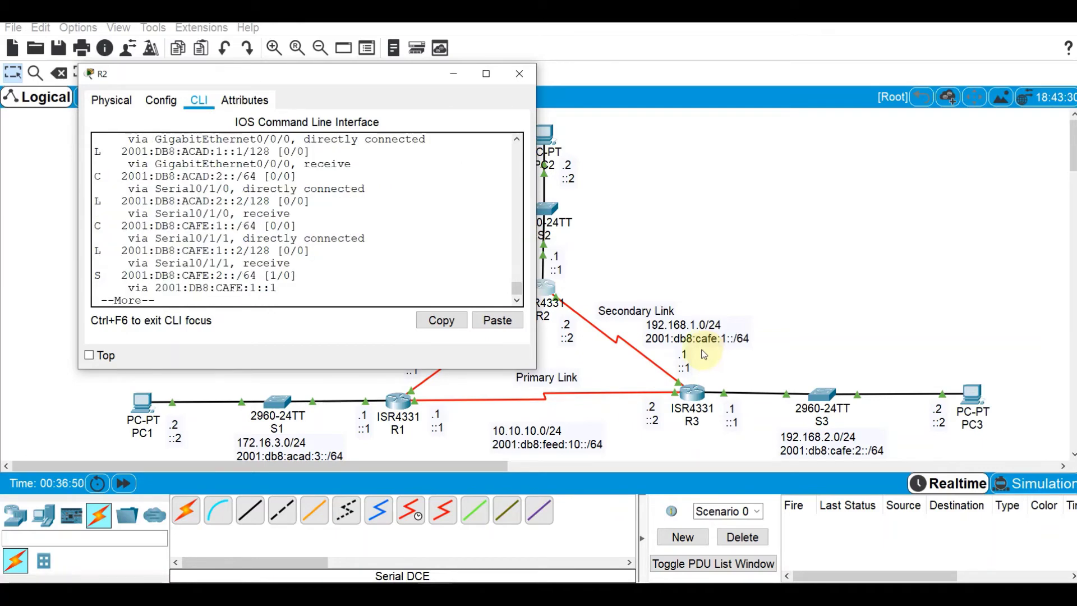
drag(540, 244, 649, 254)
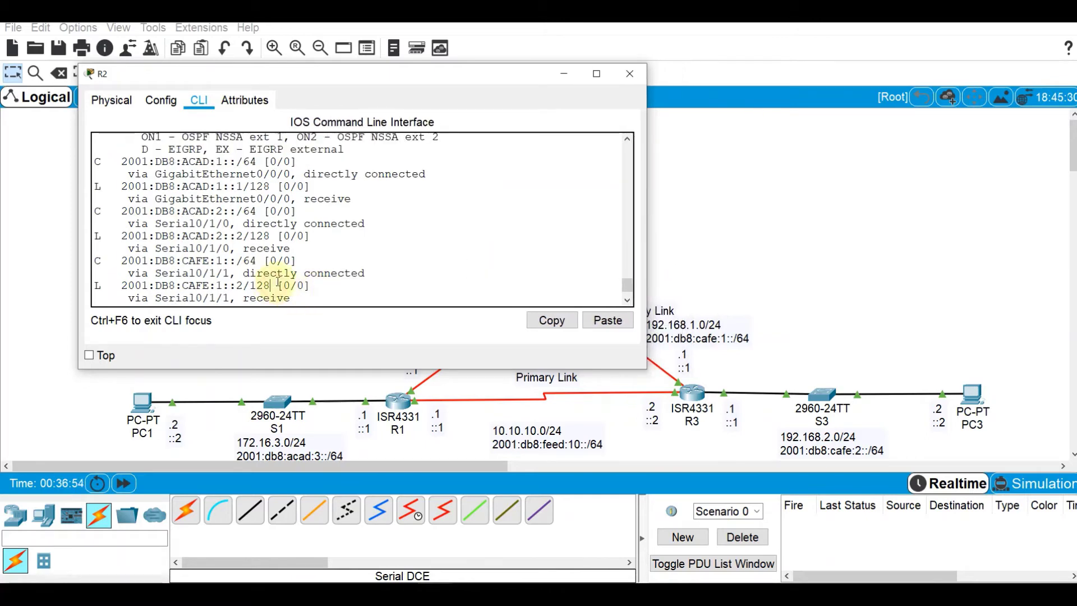
key(space)
scroll(224, 252, up, 10)
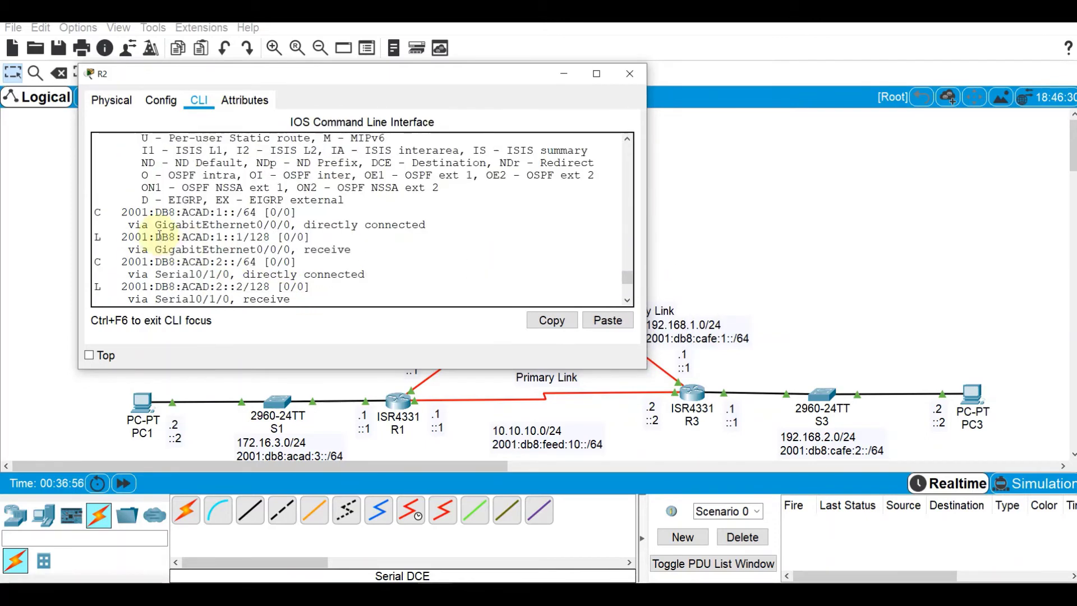
scroll(159, 236, down, 3)
scroll(159, 235, down, 3)
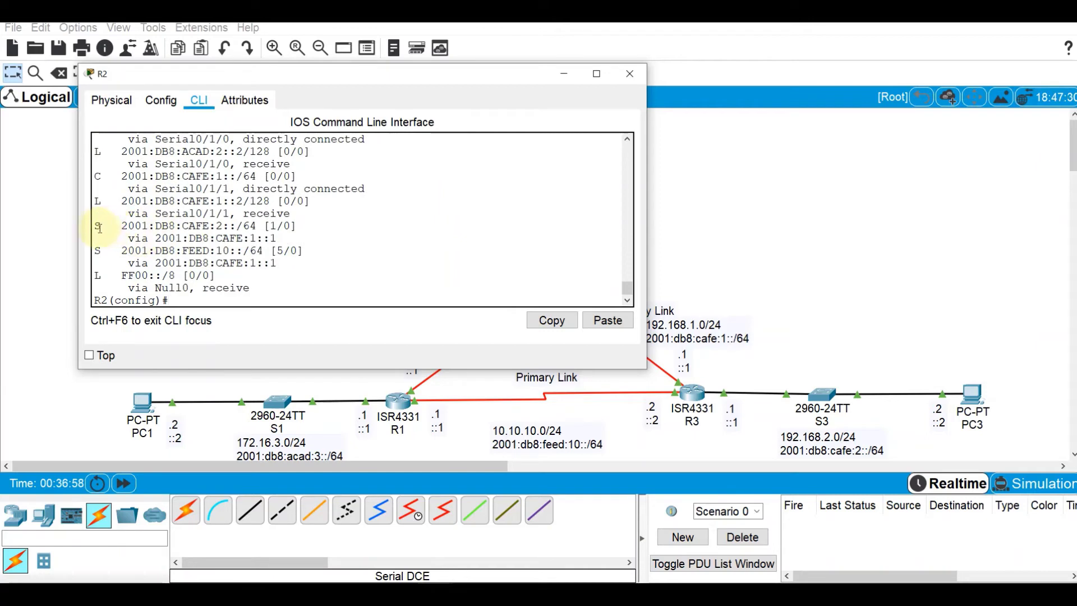
Examine the static entries in R2's routing table and check whether each configured network, including 2001:db8:acad:3::/64, is listed
drag(96, 225, 312, 250)
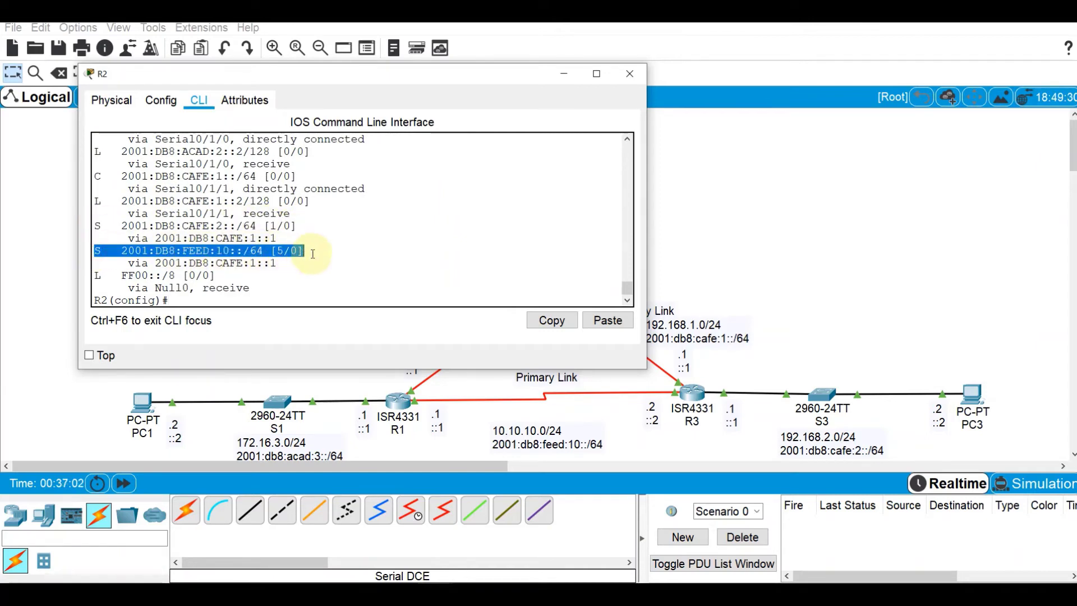
scroll(312, 250, up, 2)
scroll(318, 250, up, 1)
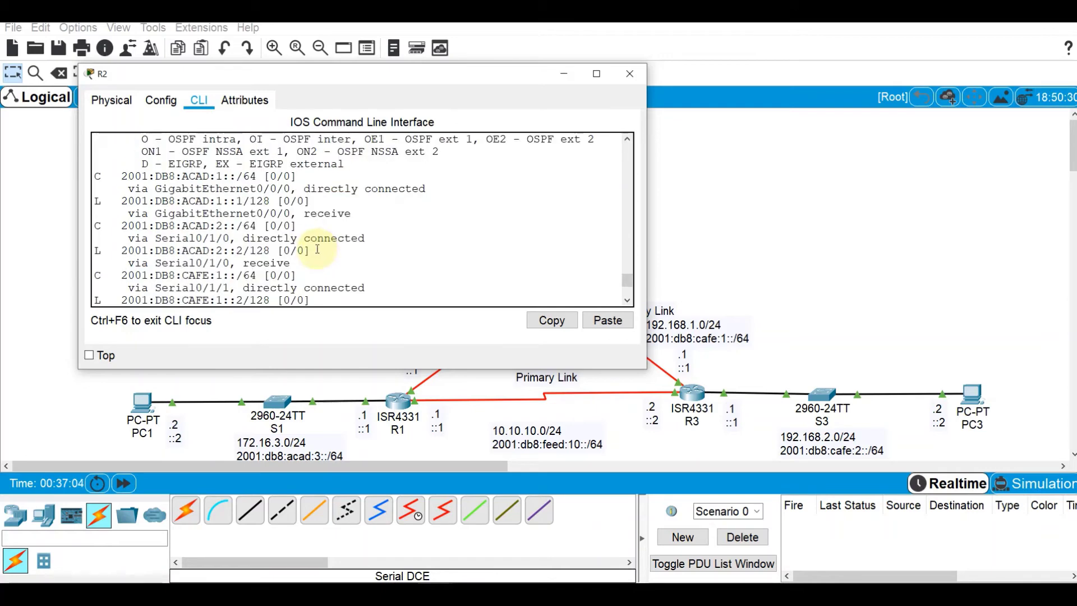
scroll(314, 246, down, 2)
scroll(172, 251, up, 2)
scroll(173, 250, up, 2)
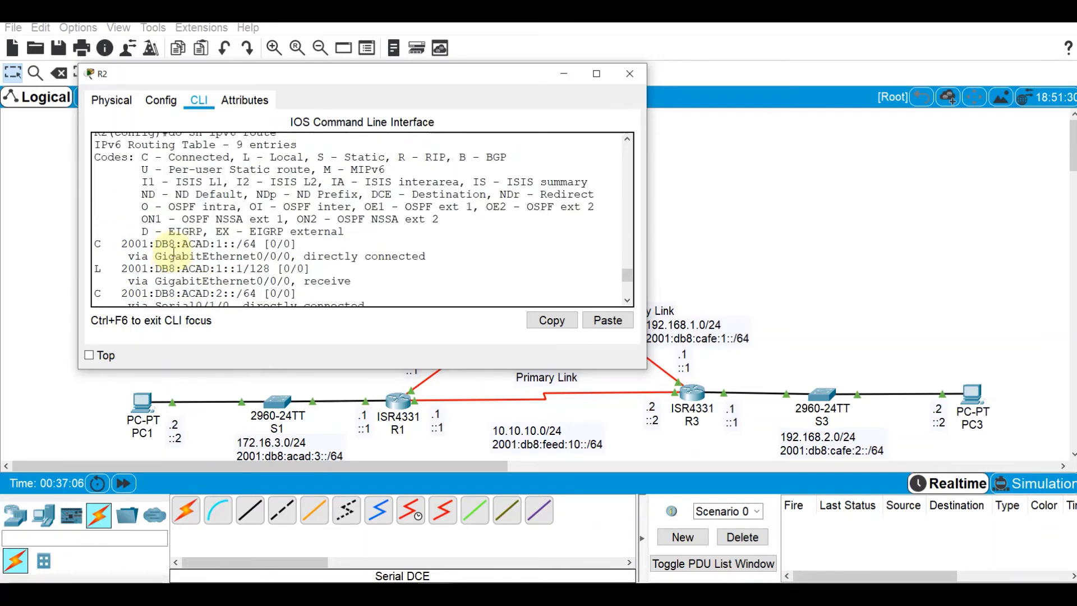
scroll(253, 238, down, 5)
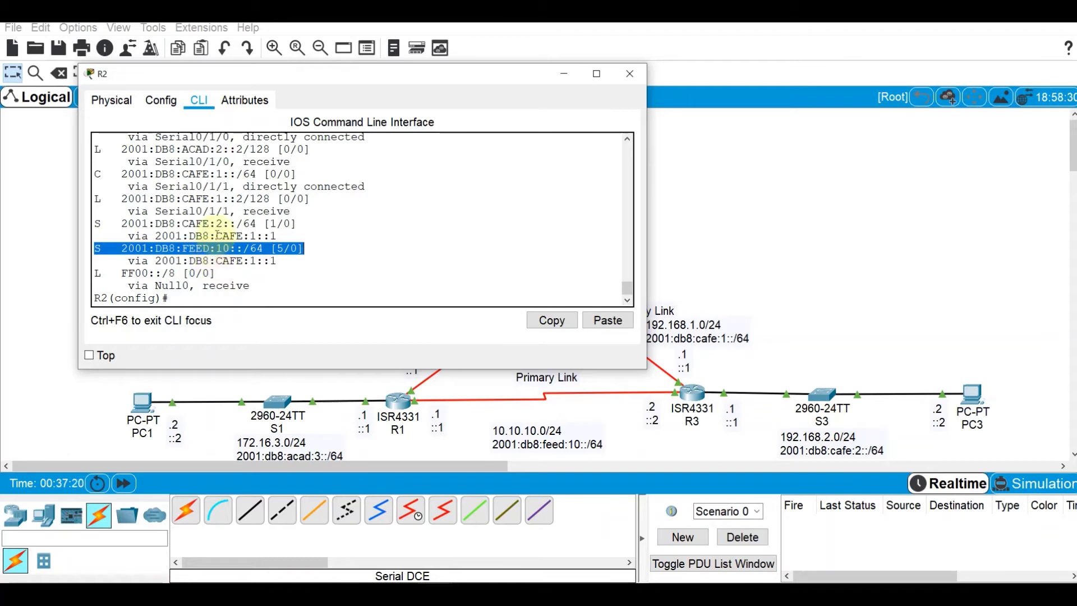
drag(121, 223, 309, 222)
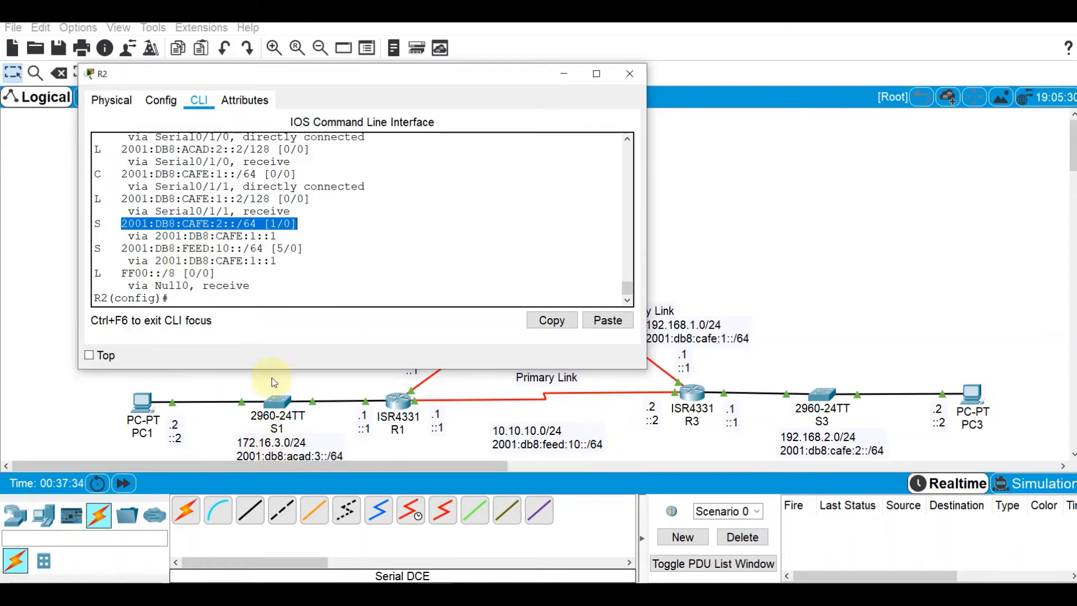
Add an IPv6 static route on R2 to 2001:db8:acad:3::/64 with next hop 2001:db8:acad:2::1, moving the window clear of R1's links
click(271, 298)
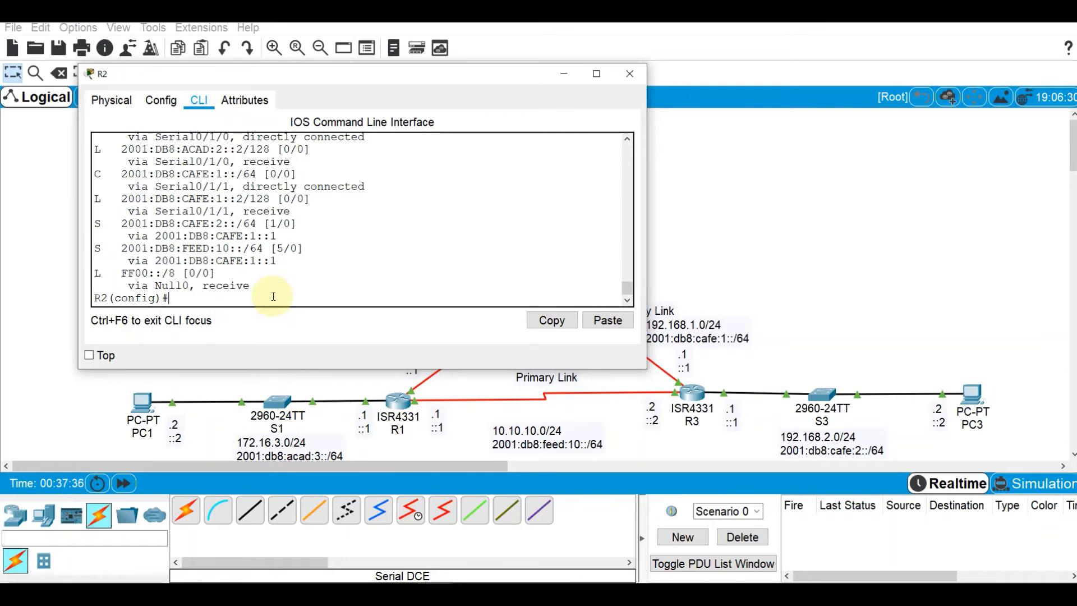
text(ipv6 route 2001:db)
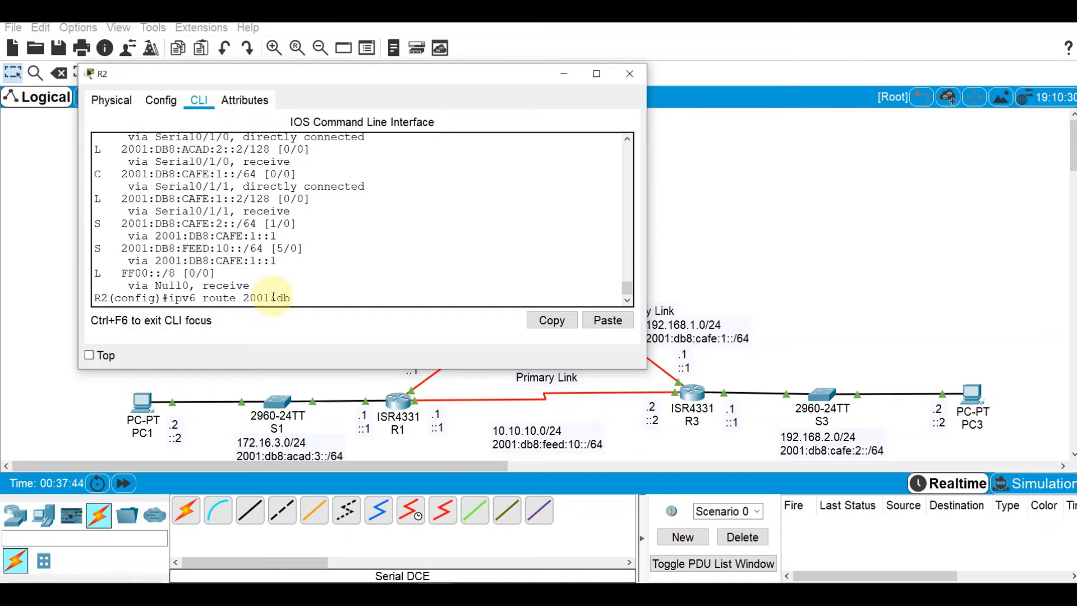
text(8)
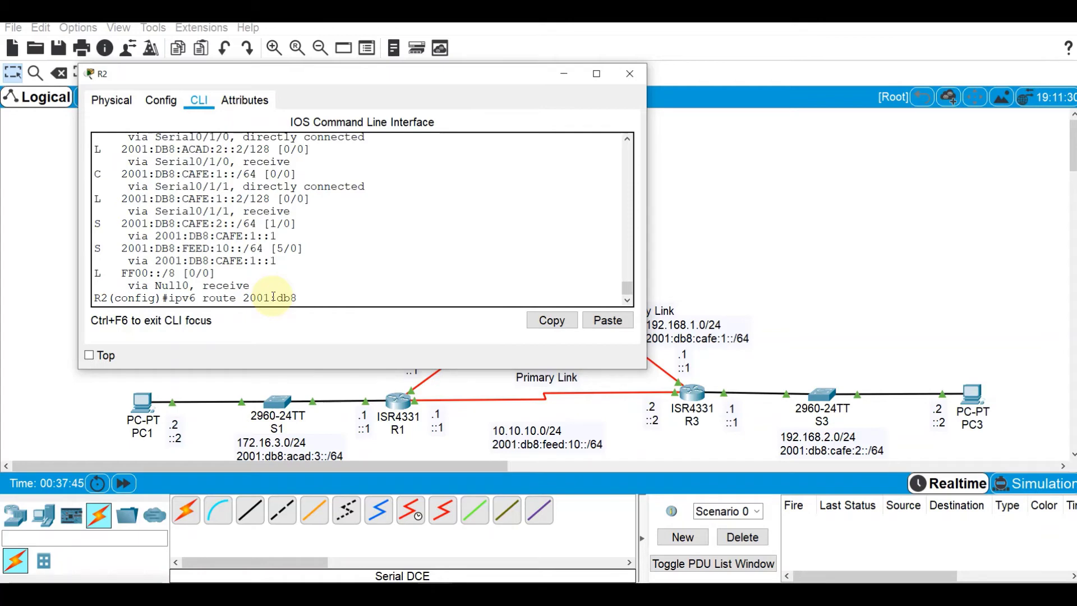
text(:acad)
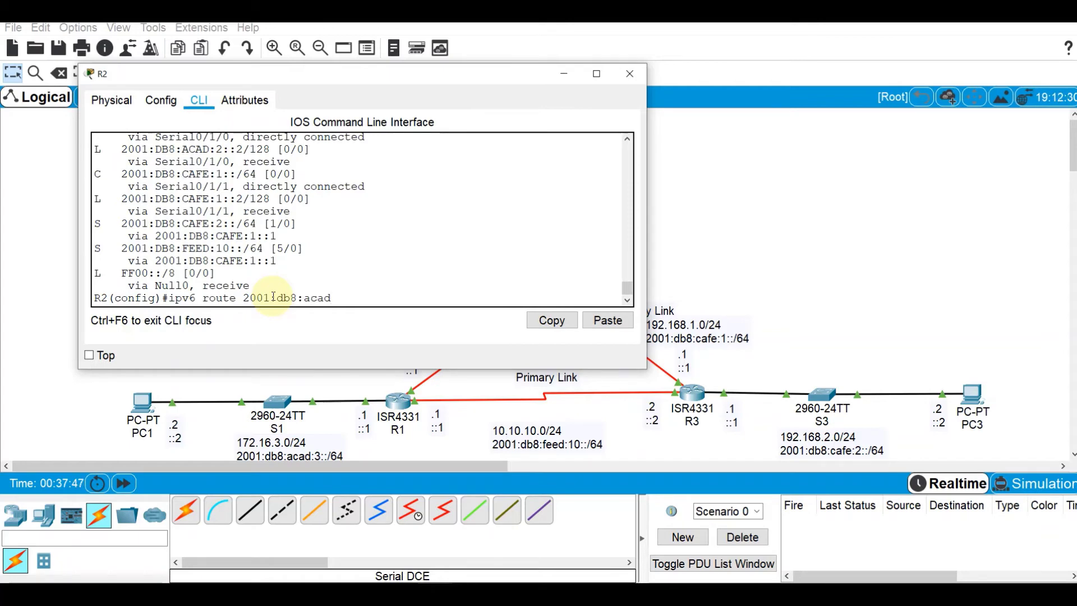
text(:3::/64)
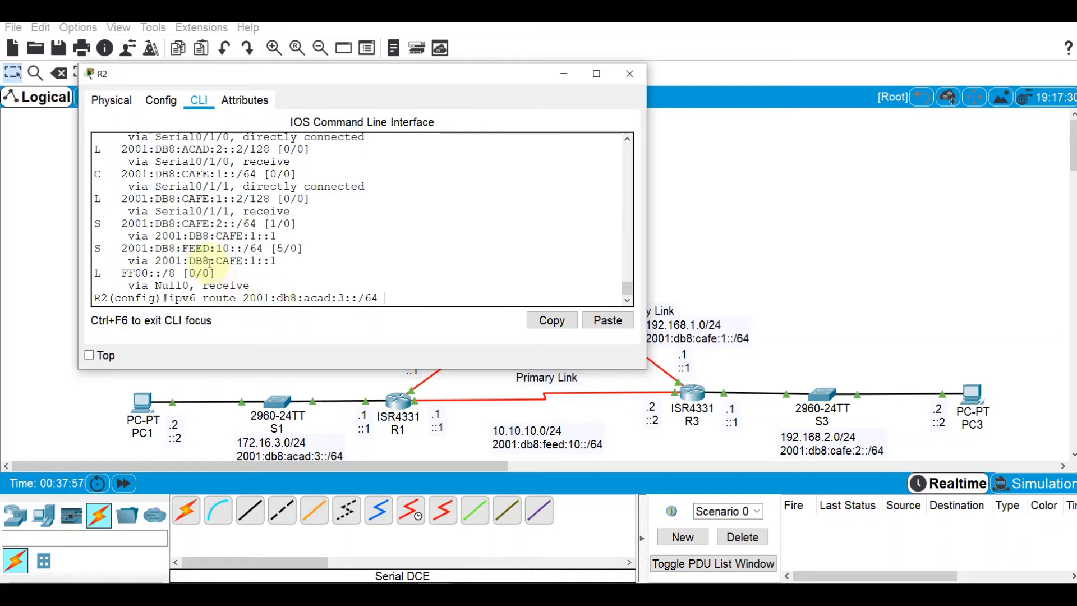
scroll(243, 257, up, 3)
scroll(243, 258, up, 2)
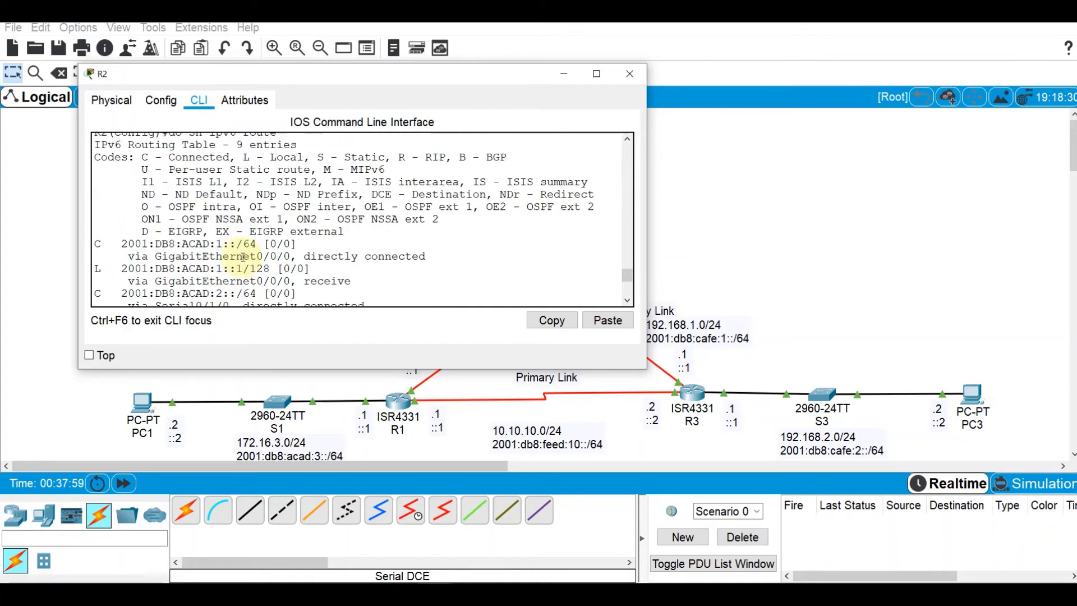
scroll(243, 258, down, 5)
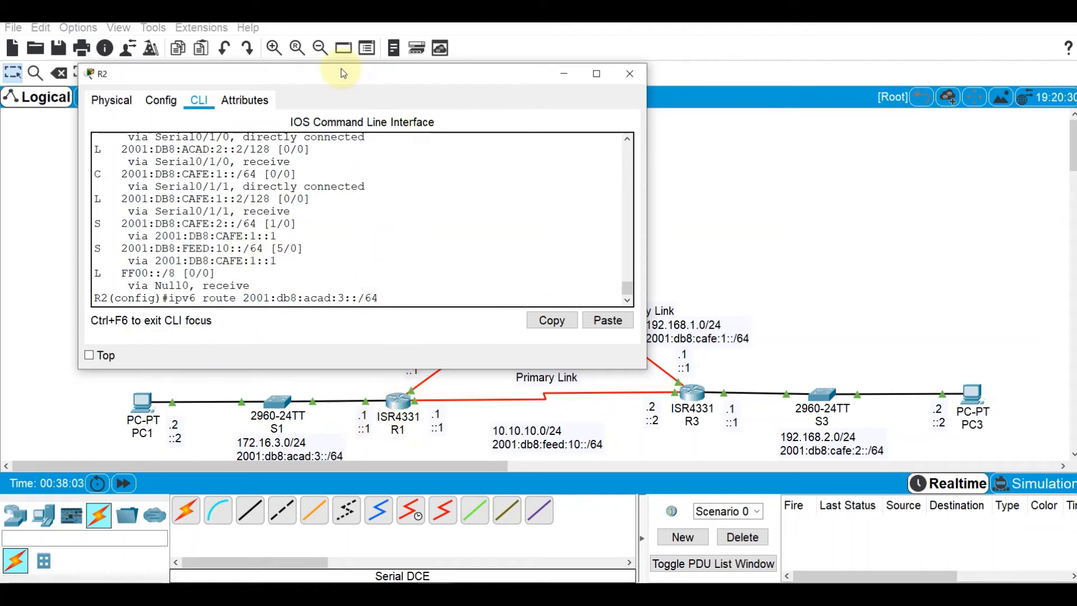
drag(341, 69, 770, 80)
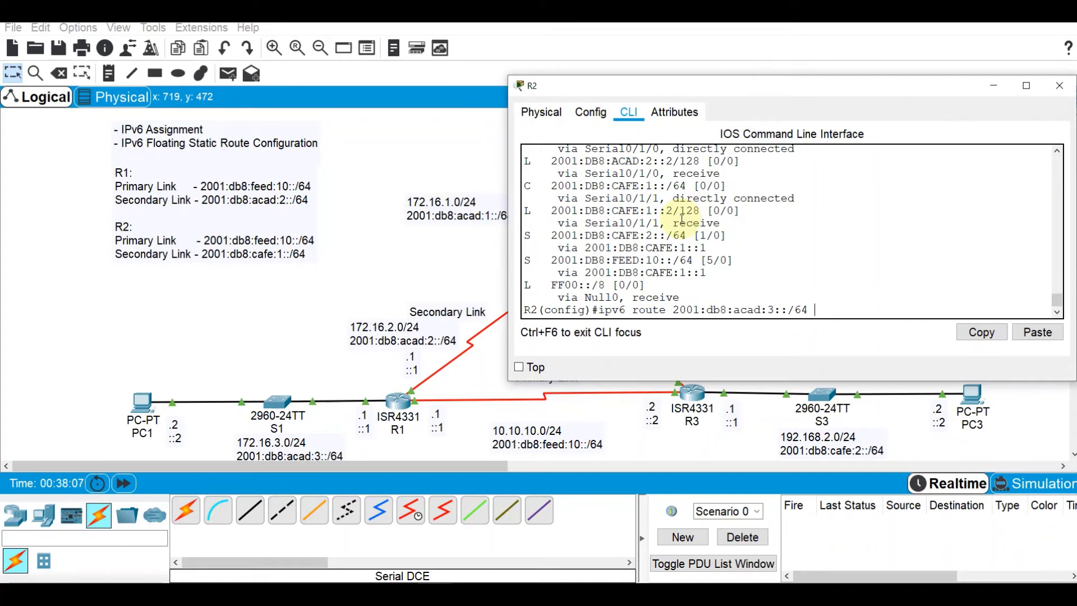
text(2001:db8:acad:2::1)
key(Return)
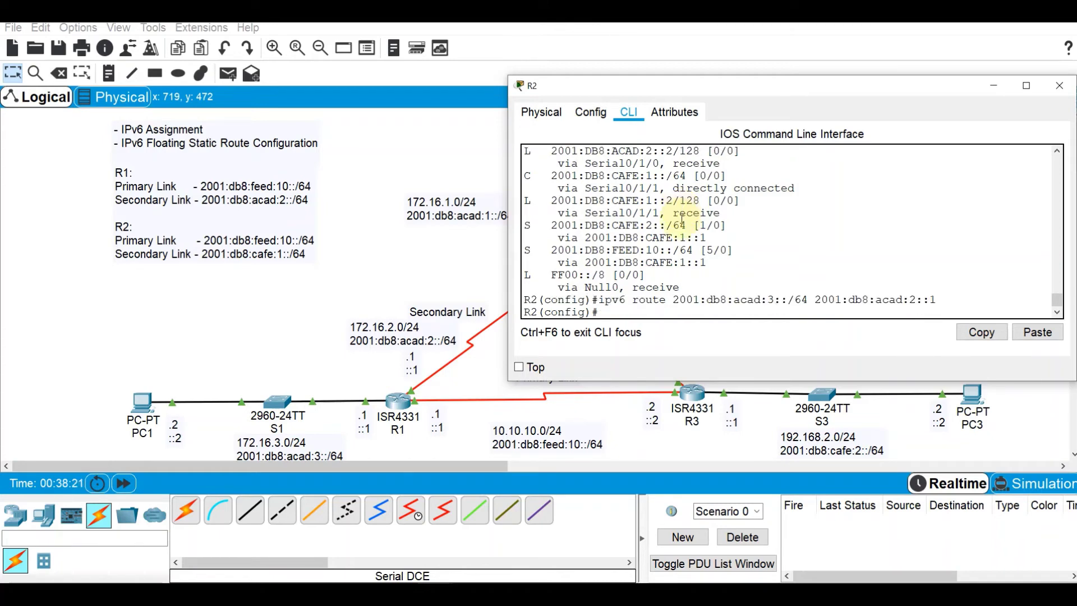
Display R2's full IPv6 routing table again, check the static routes' next hops, and return to the topology
text(do sh ipv6 route)
key(Return)
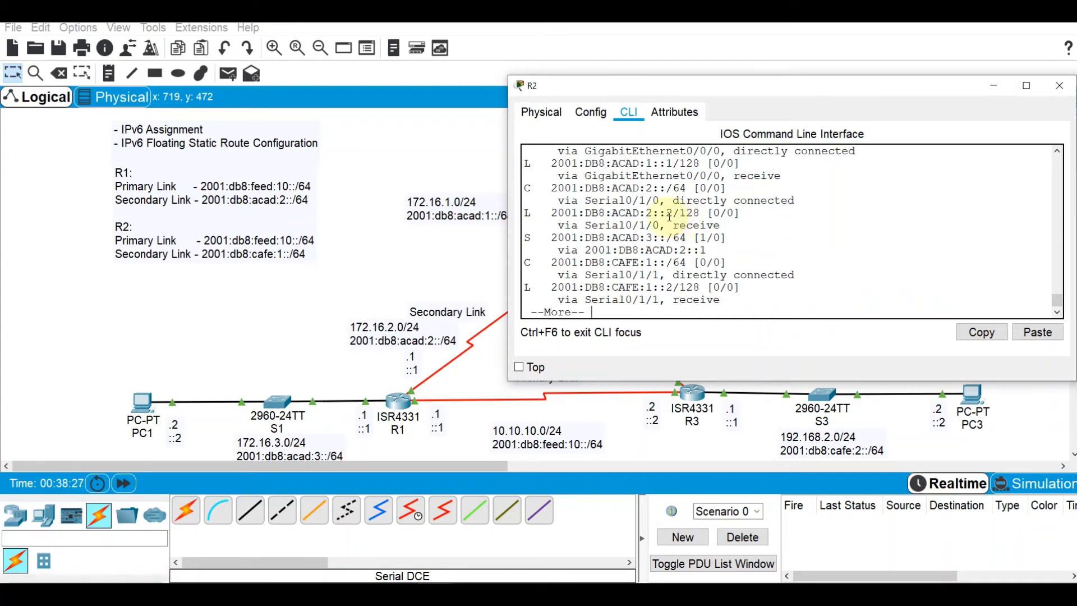
key(space)
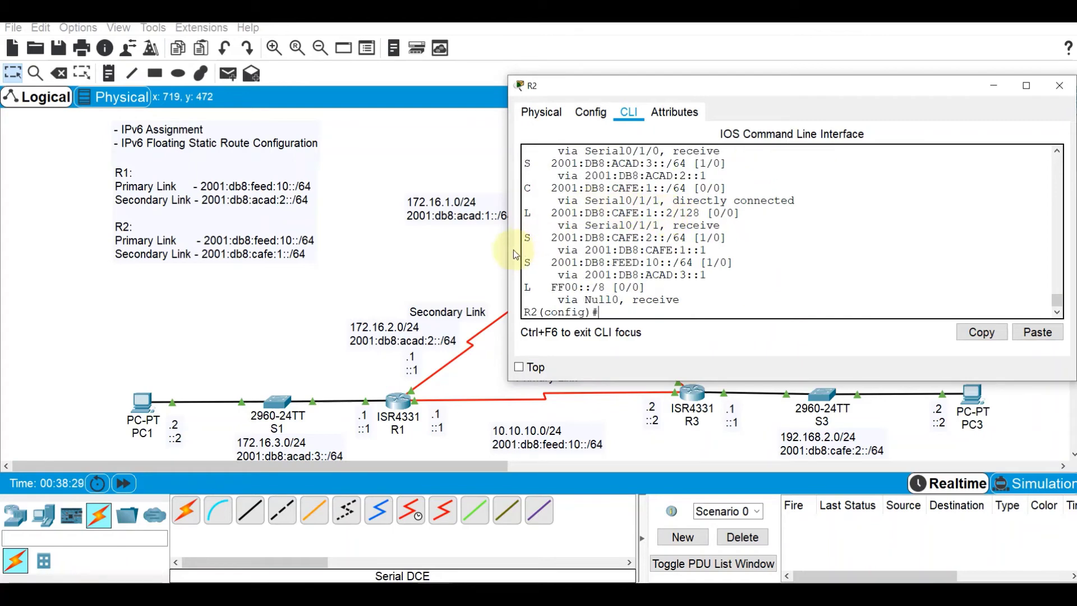
drag(509, 249, 435, 249)
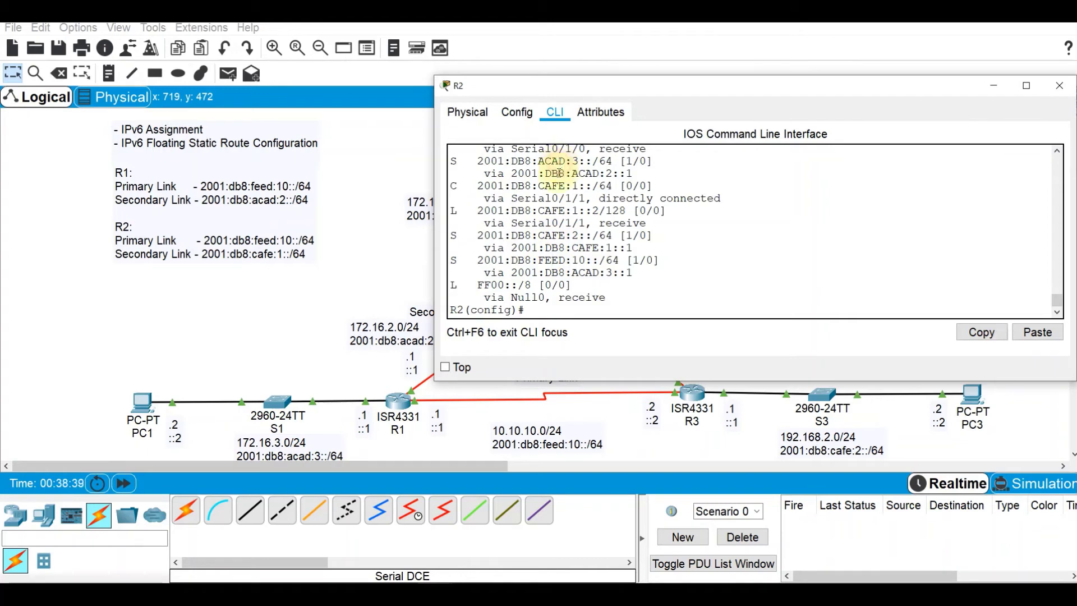
click(346, 291)
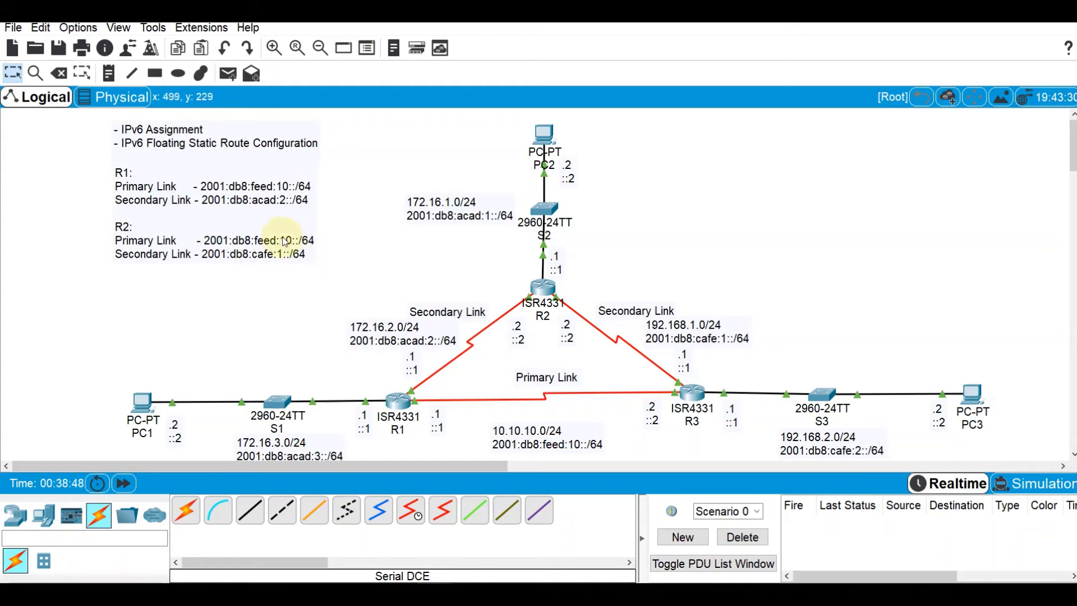
Ping PC3 at 2001:db8:cafe:2::2 from PC1's Command Prompt, widening the window to read the replies
click(141, 404)
drag(502, 100, 734, 55)
click(722, 80)
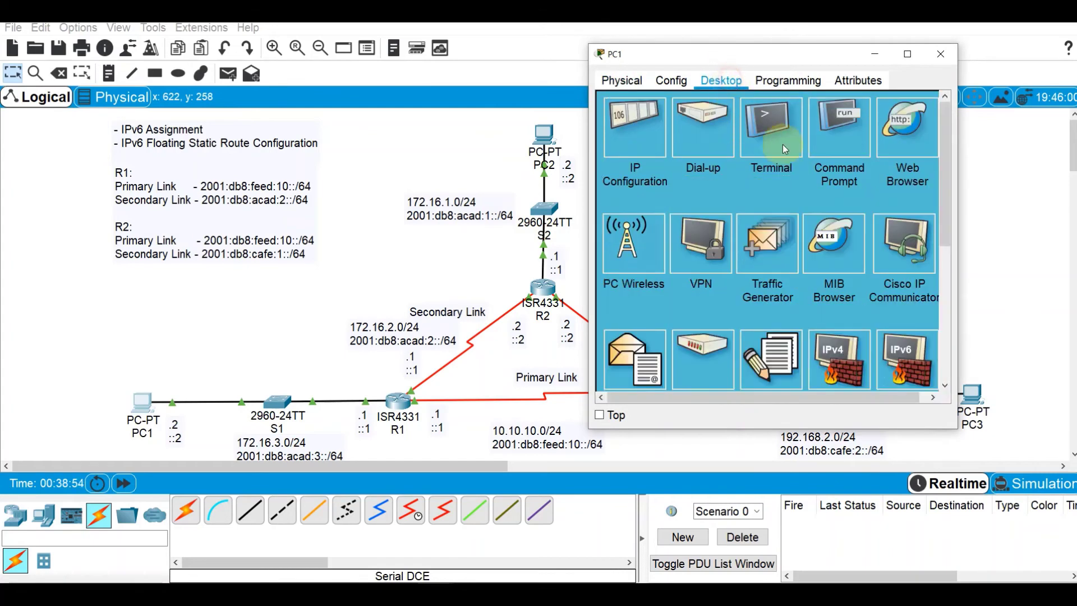
click(838, 137)
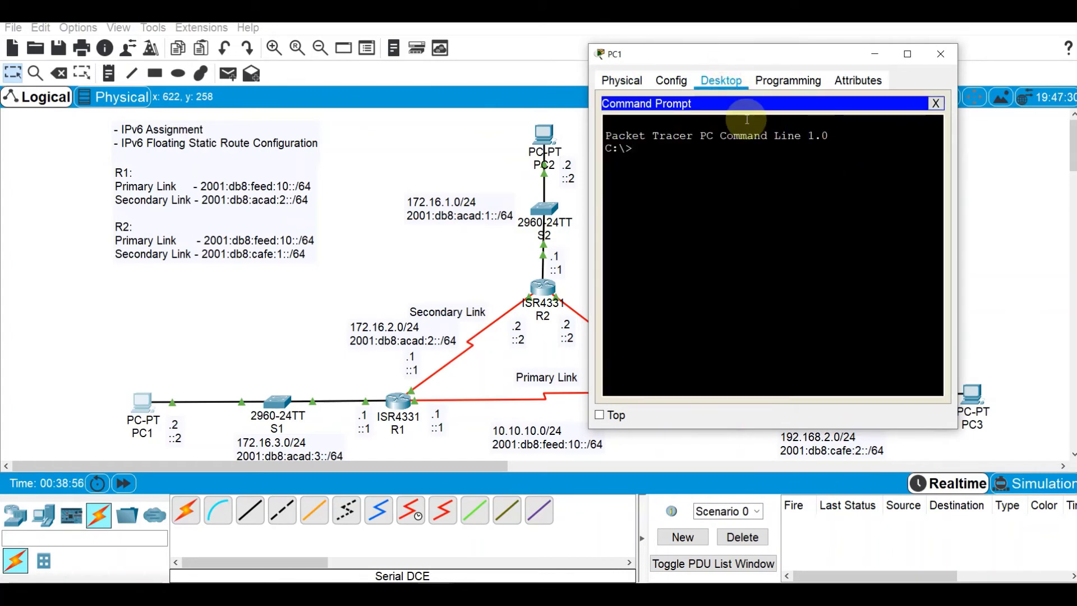
text(ping 2001:db8:)
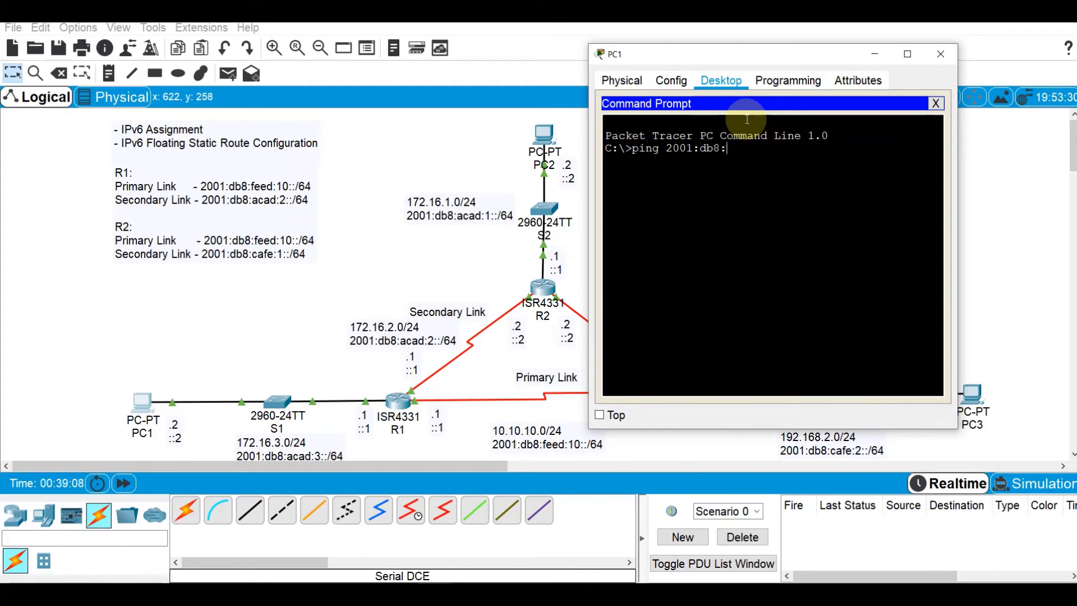
text(cafe:2::2)
key(Return)
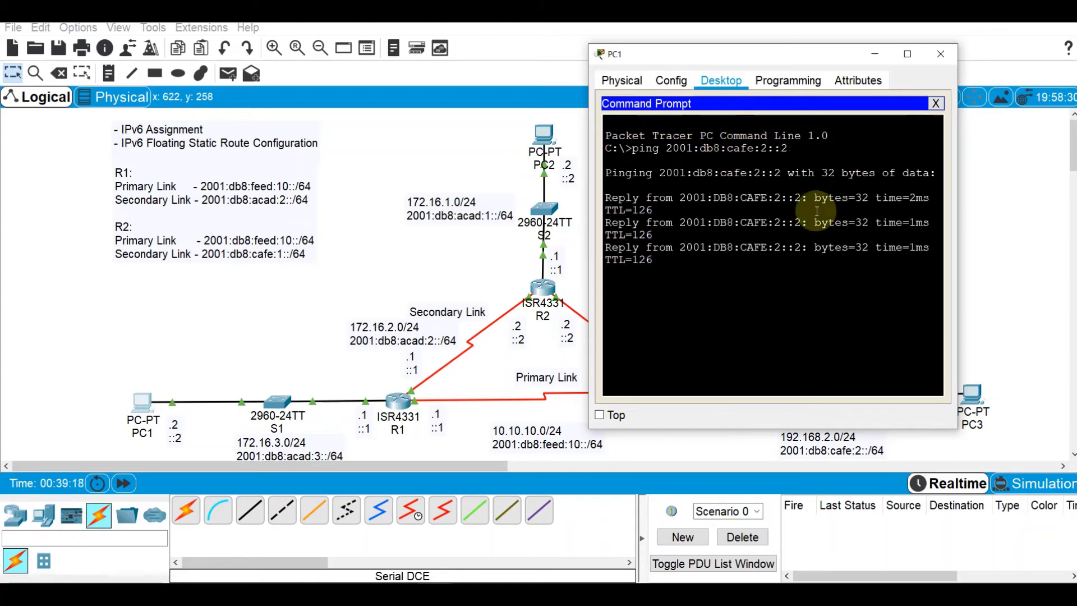
drag(956, 204, 1016, 198)
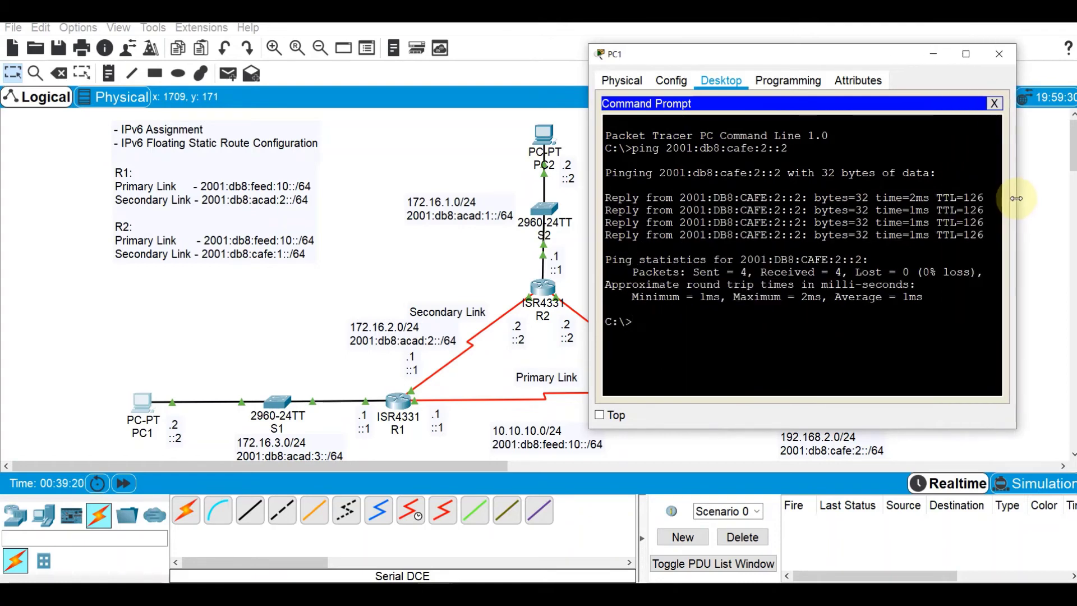
click(354, 248)
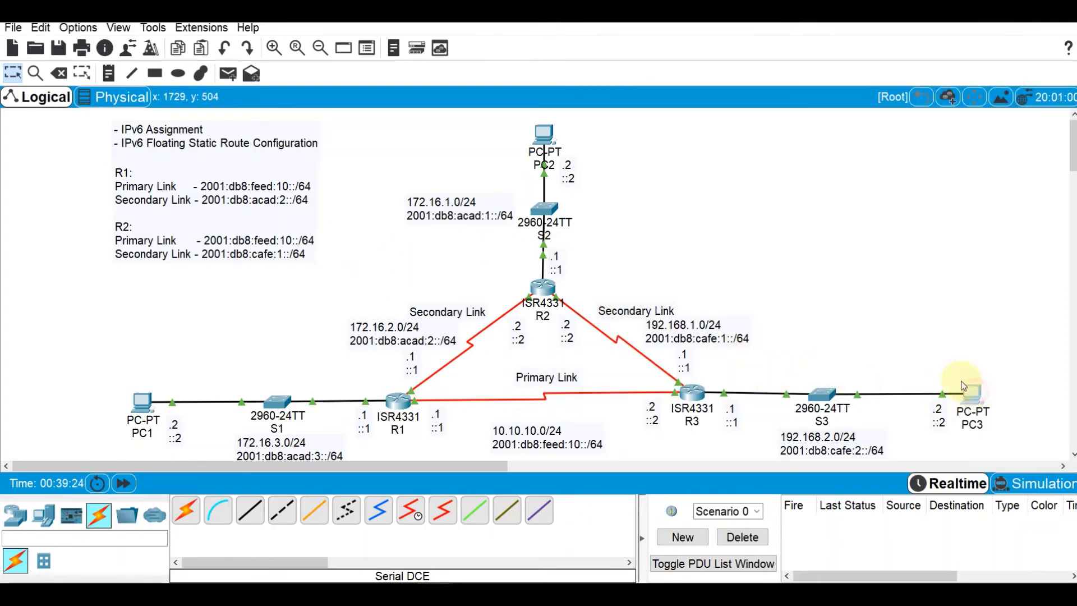
Ping PC1 at 2001:db8:acad:3::2 from PC3's Command Prompt, widening the window to read the replies
click(967, 390)
drag(513, 103, 827, 73)
click(886, 147)
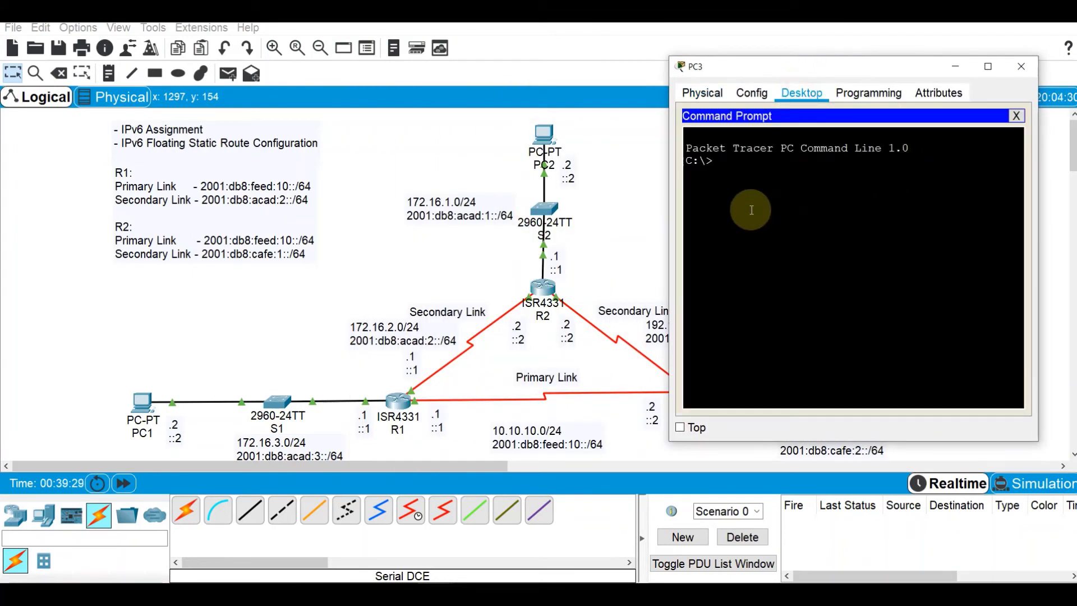
text(ping 2001:db8:acad)
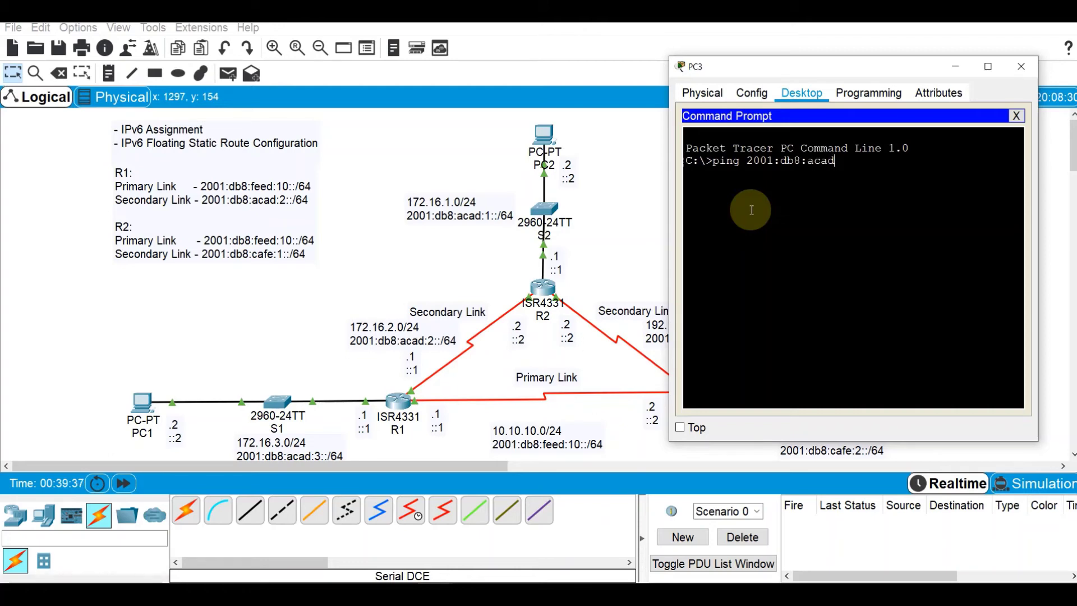
text(:3::2)
key(Return)
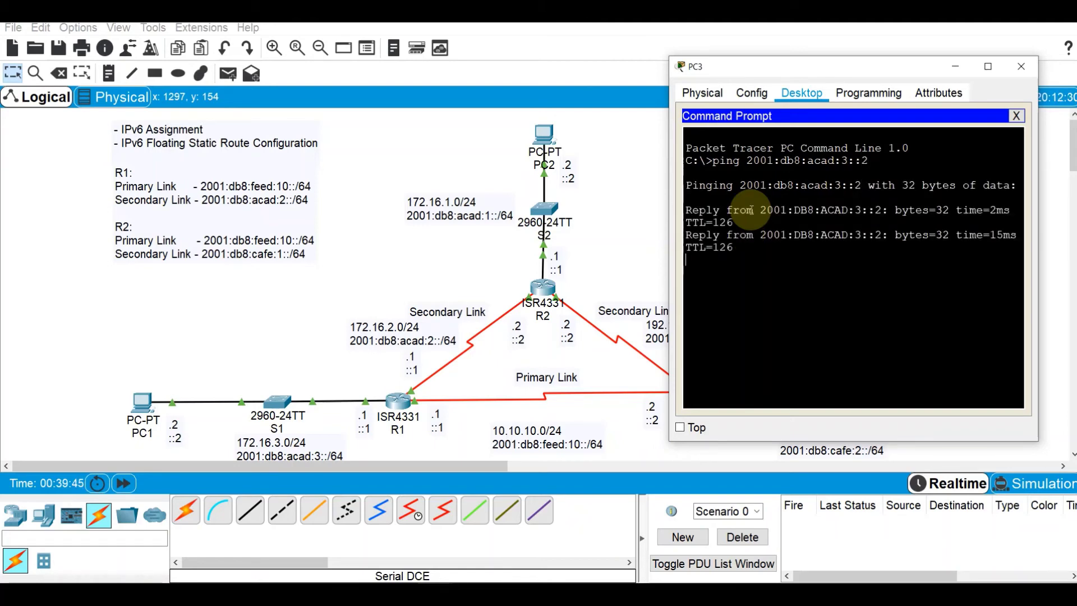
drag(670, 227, 615, 226)
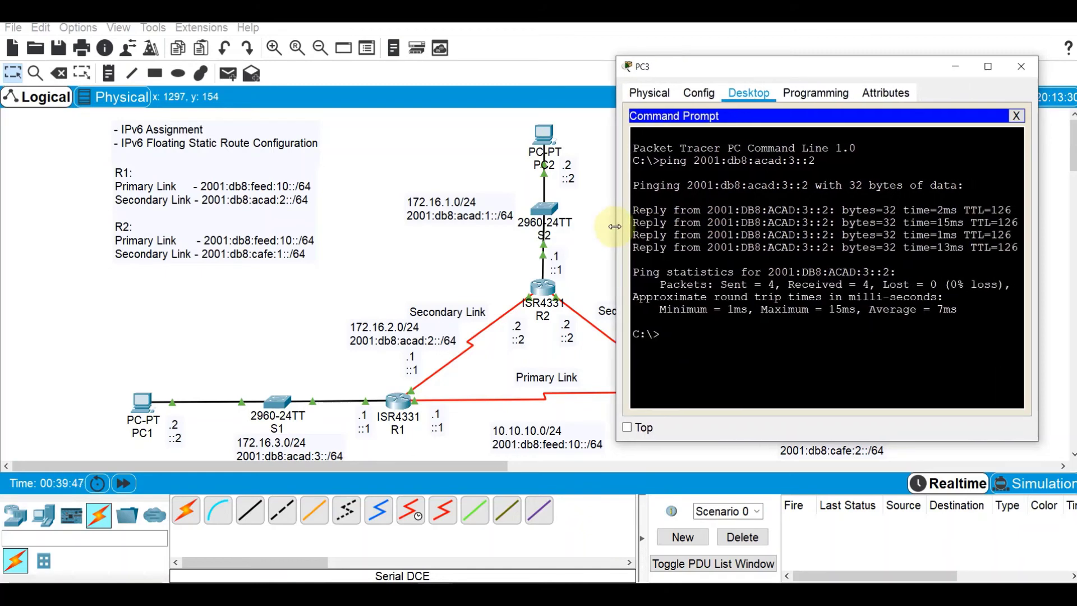
click(342, 287)
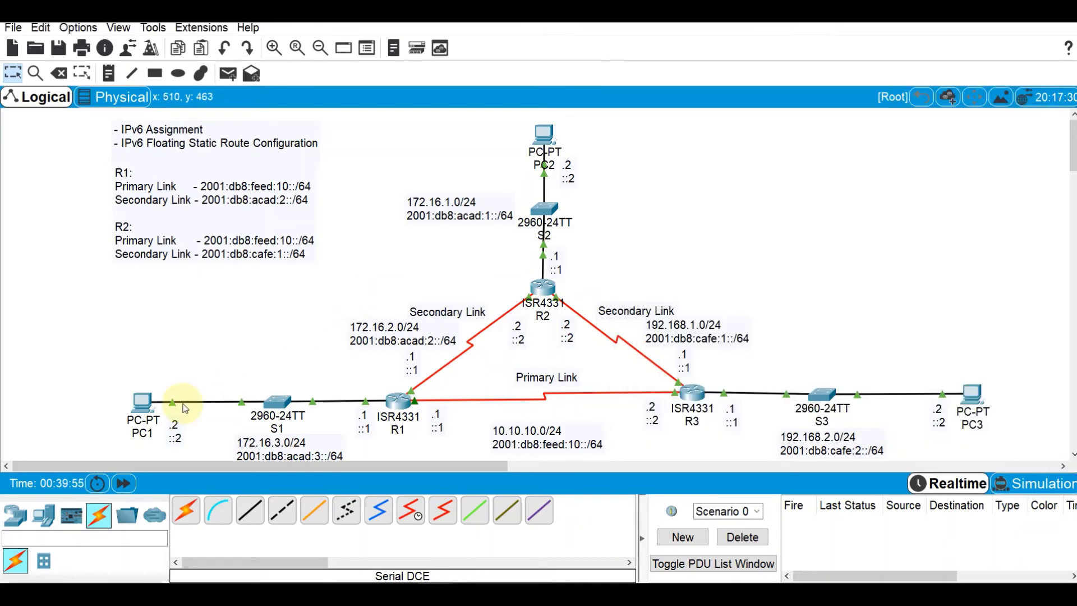
Trace the route from PC1 to 2001:db8:cafe:2::2, keeping the window clear of the primary link to compare the hops
click(140, 404)
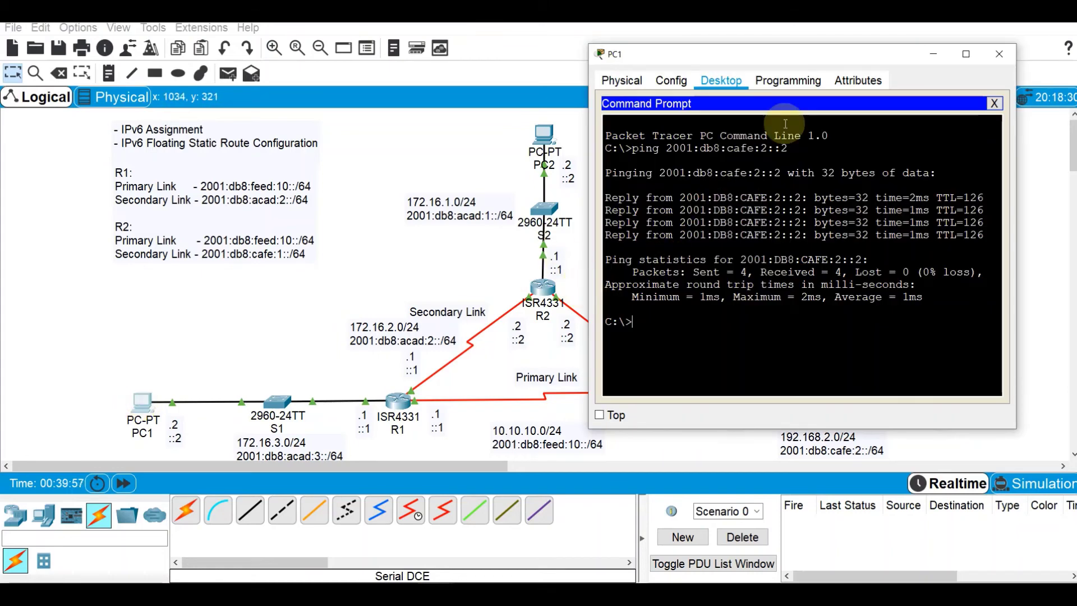
drag(778, 55, 215, 59)
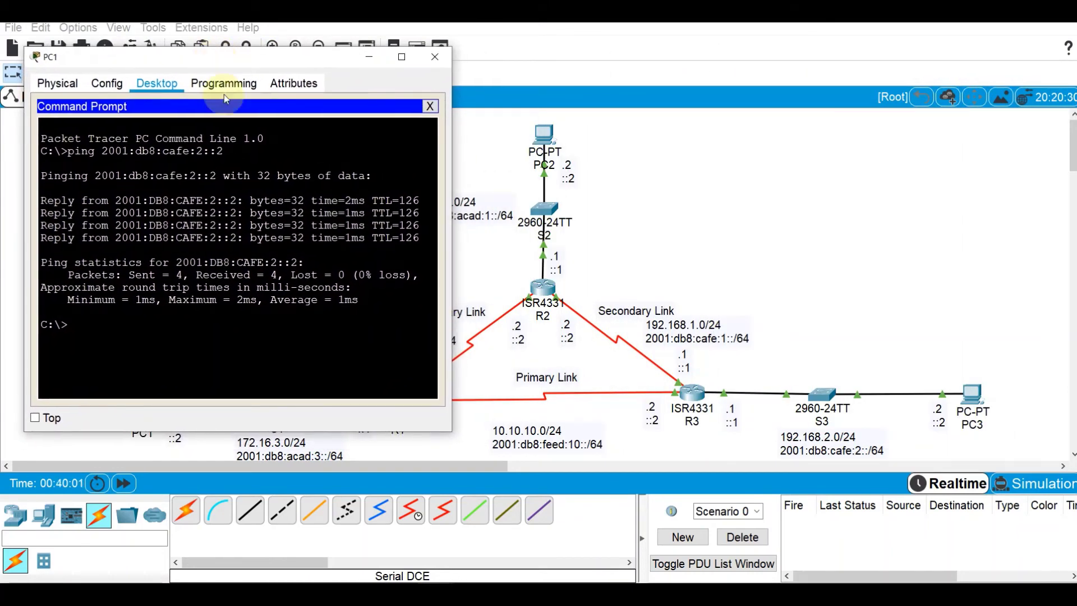
drag(240, 432, 242, 380)
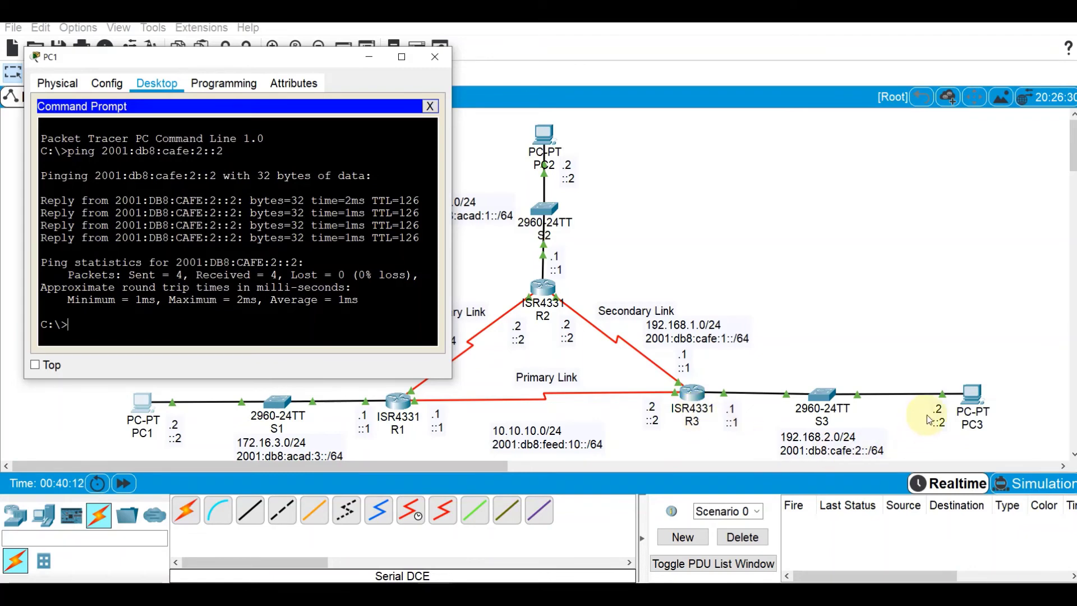
click(129, 323)
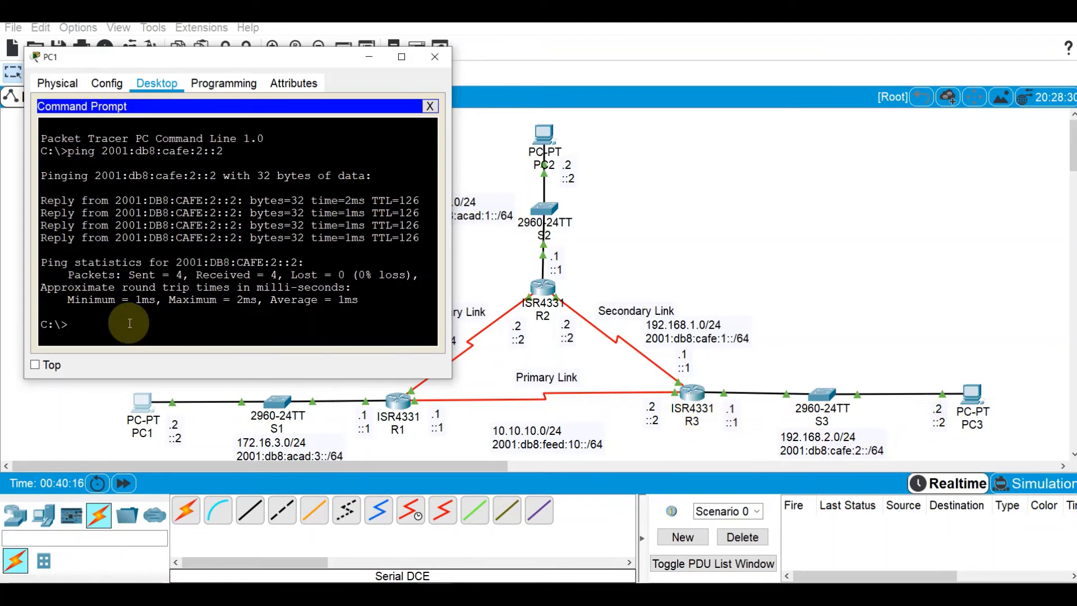
text(t)
key(BackSpace)
text(racert 2001:db8:cafe)
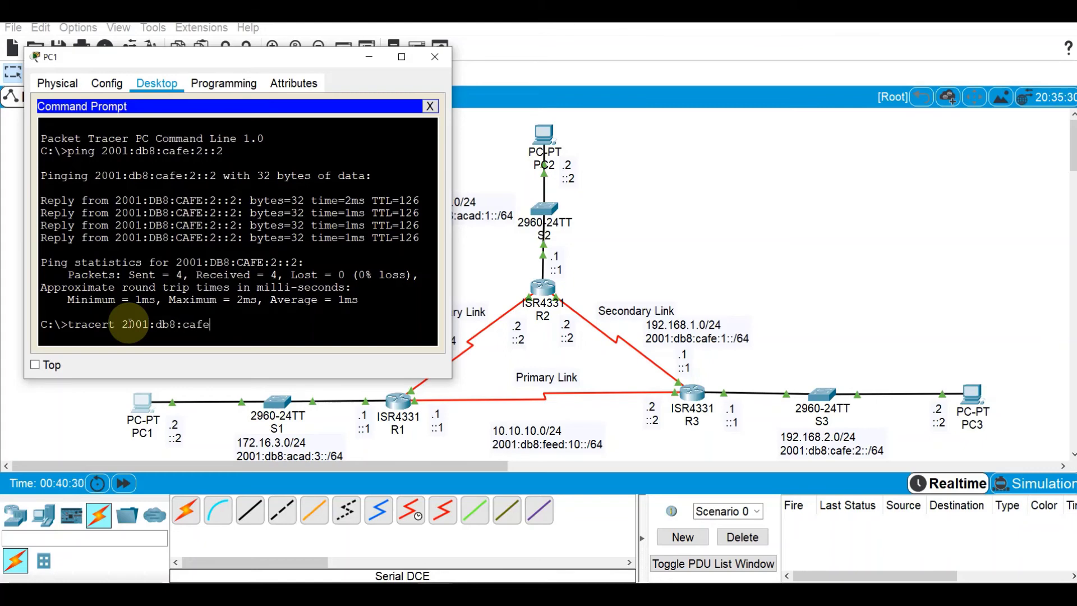
text(:2::2)
key(Return)
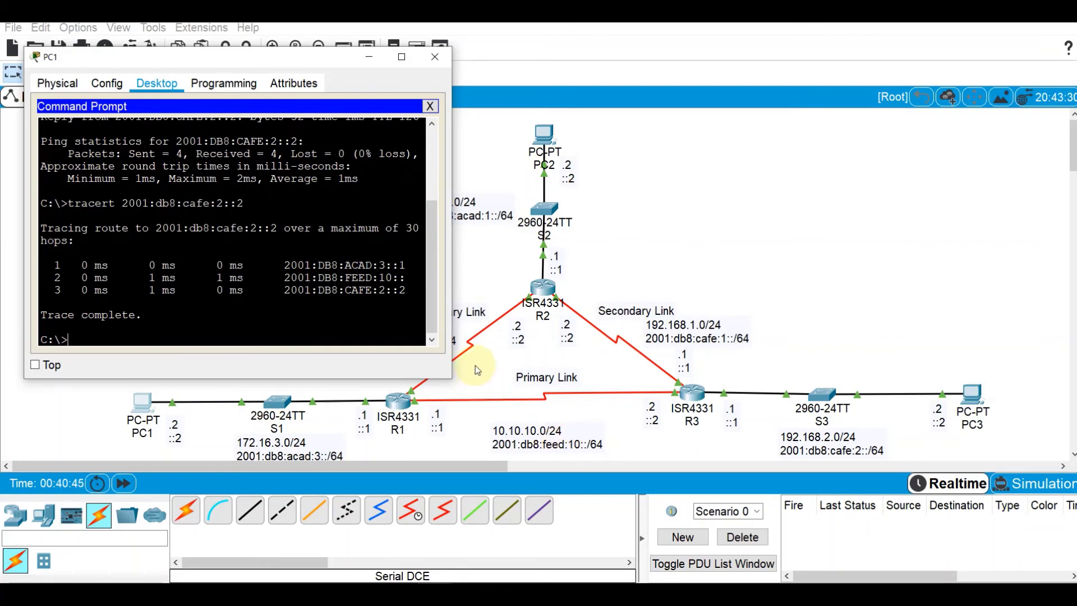
drag(451, 336, 472, 339)
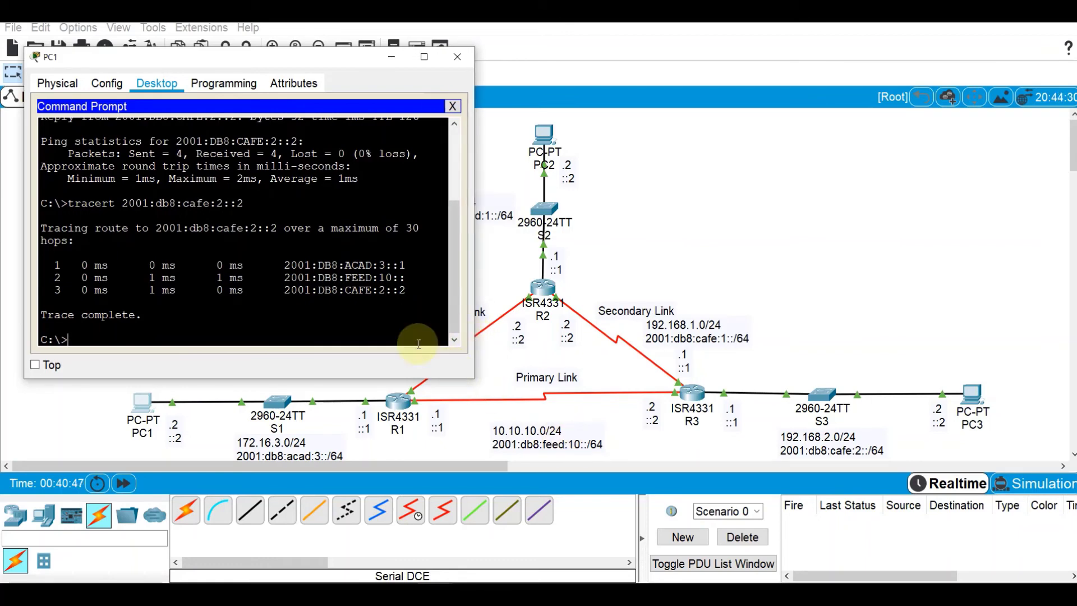
click(579, 418)
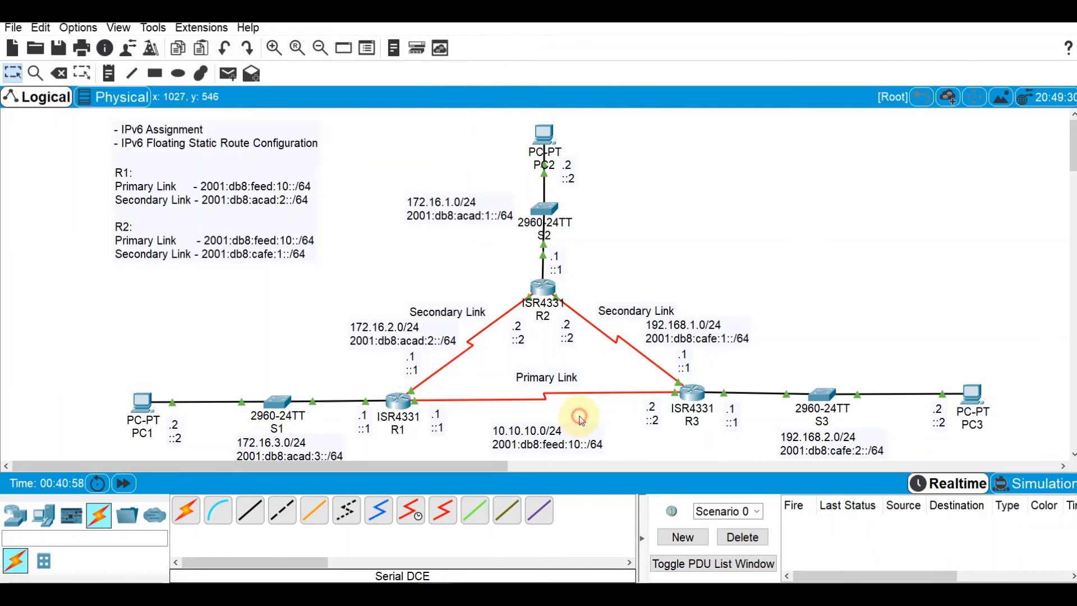
Trace the route from PC3 to 2001:db8:acad:3::2 and check the second hop against the primary link's network
click(969, 396)
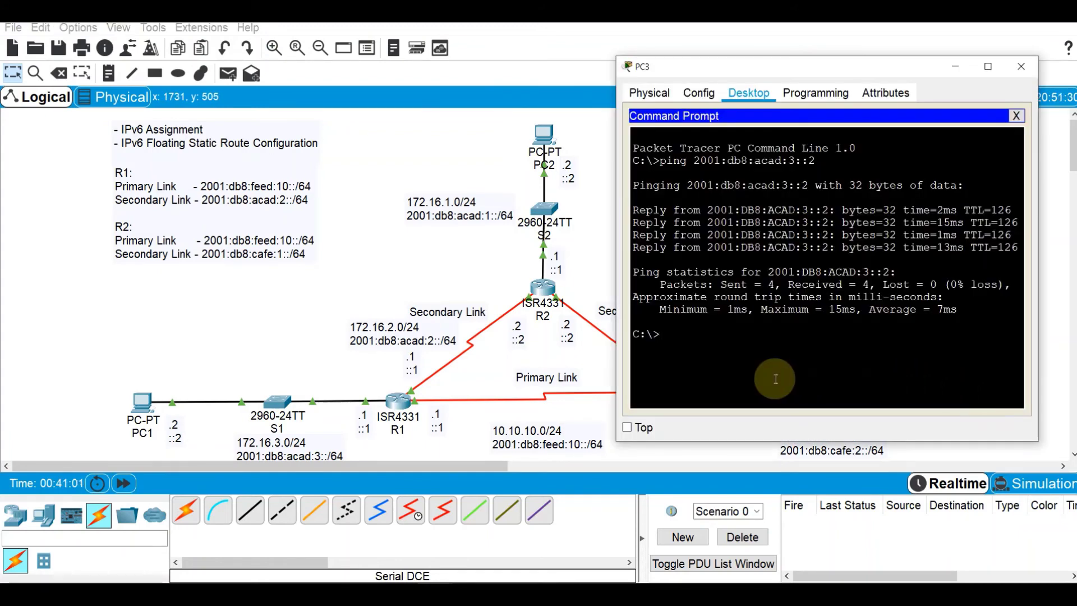
text(tracert 2001:db8)
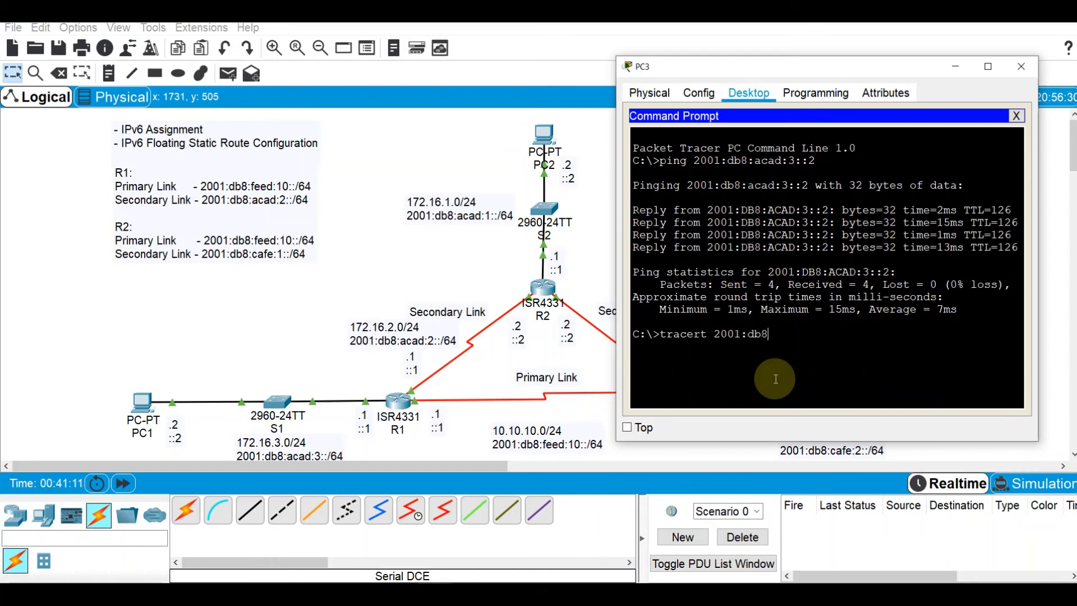
text(:acad:3:2)
key(Return)
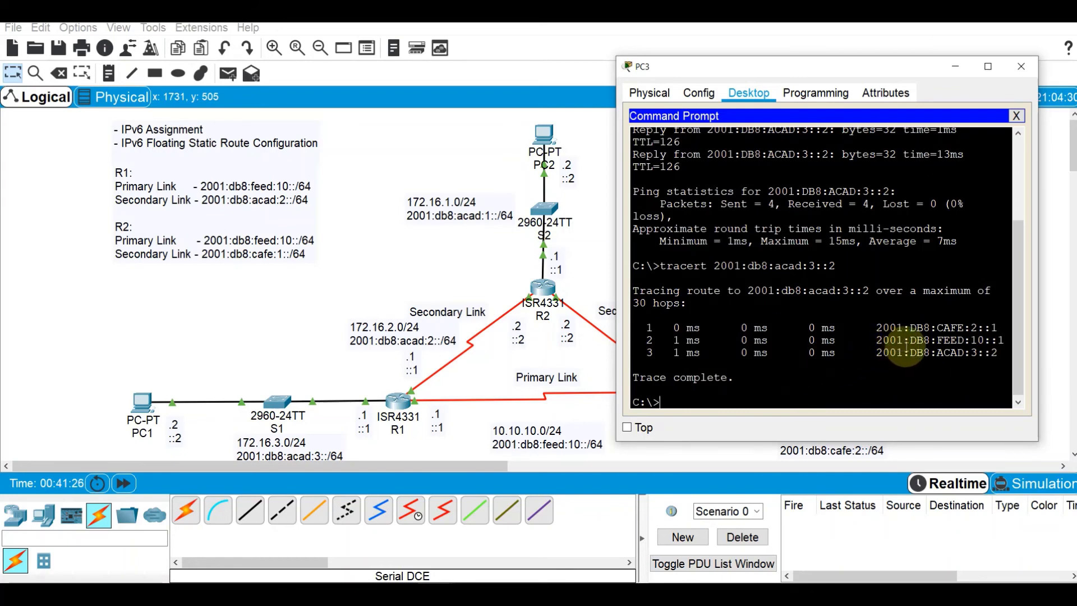
double_click(939, 340)
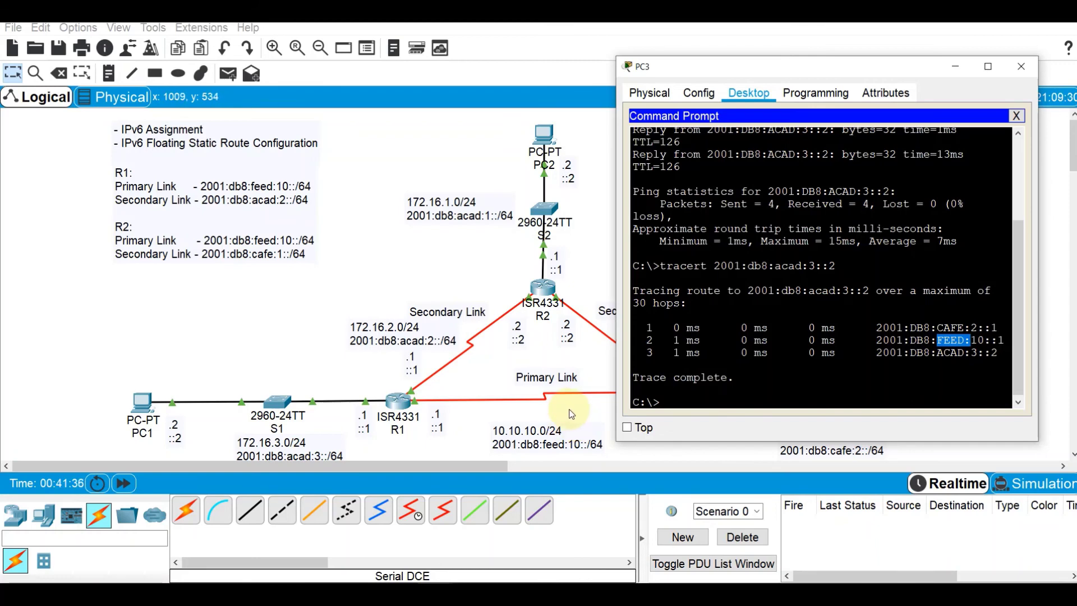
key(alt+F4)
Start a CLI session on R1 and check on the topology which serial interface it uses for the primary link
click(397, 404)
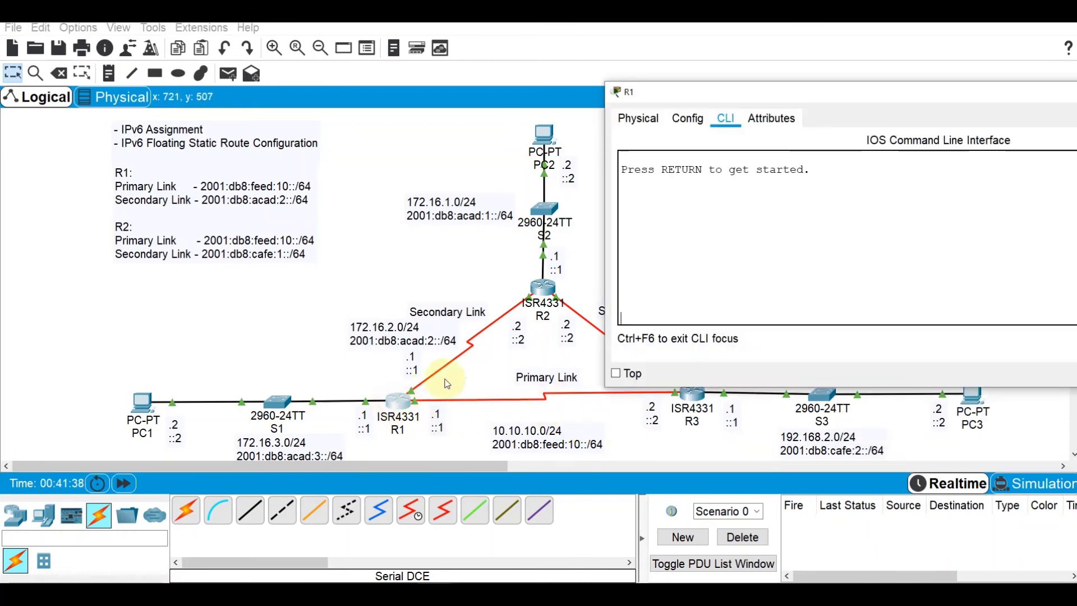
click(637, 296)
key(Return)
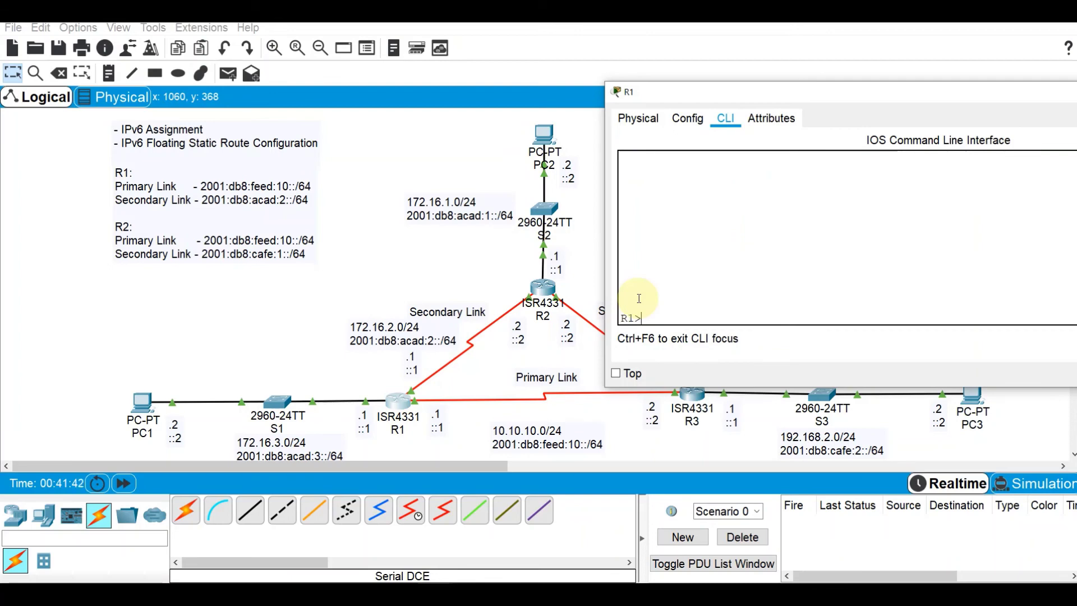
click(494, 365)
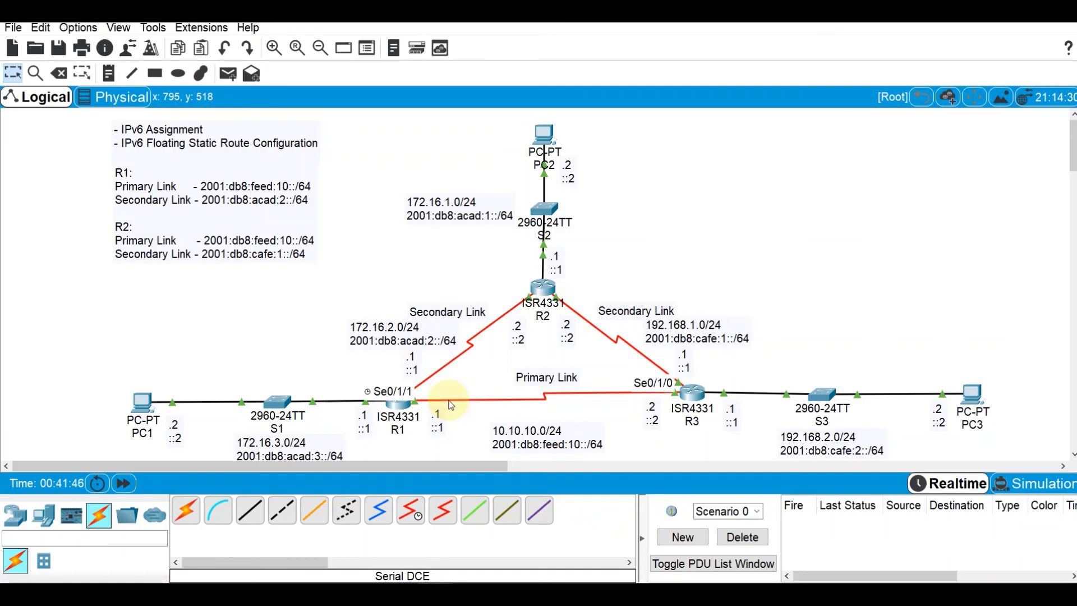
click(395, 404)
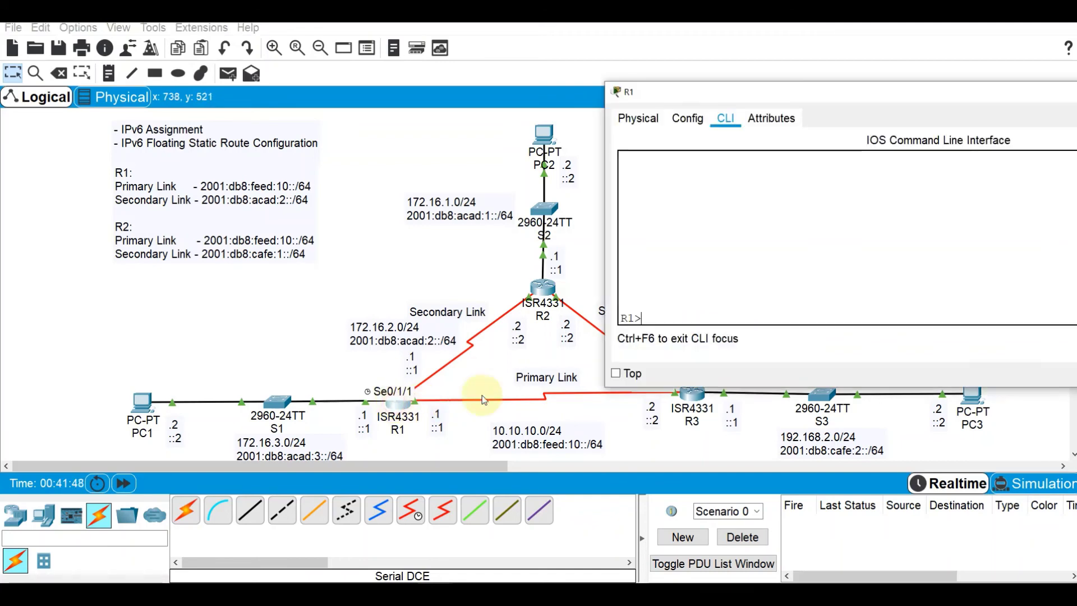
Enter global configuration mode on R1 and shut down primary-link interface s0/1/1
text(cn)
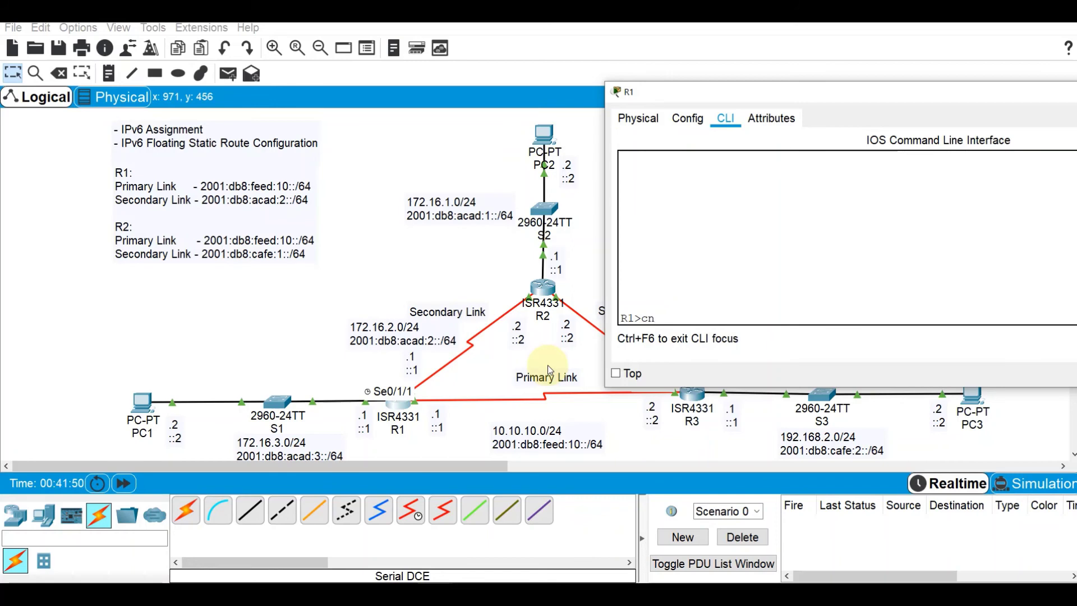
key(Return)
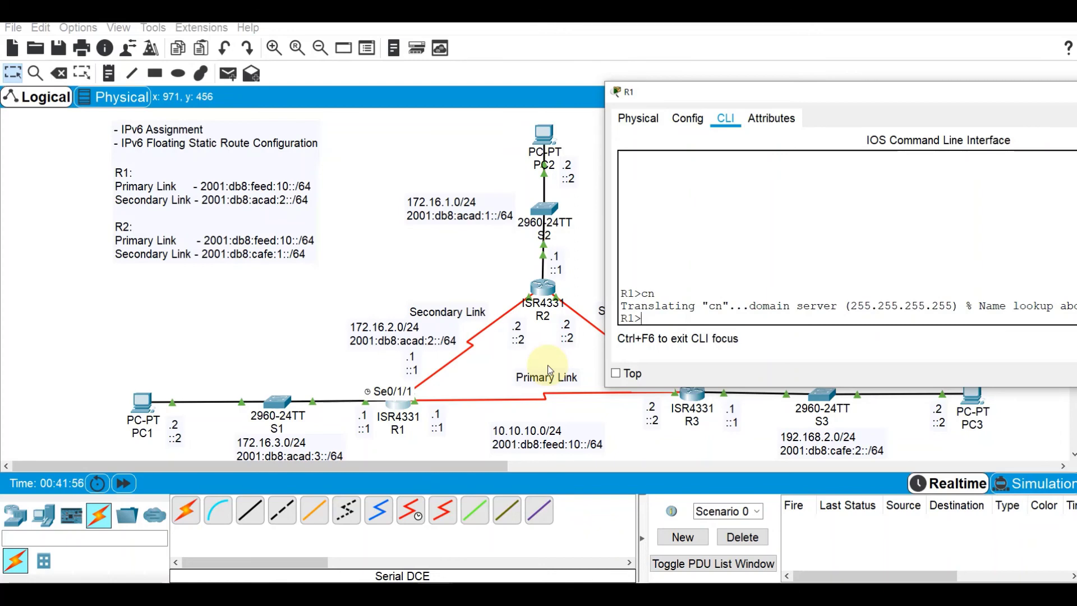
text(en)
key(Return)
text(conf t)
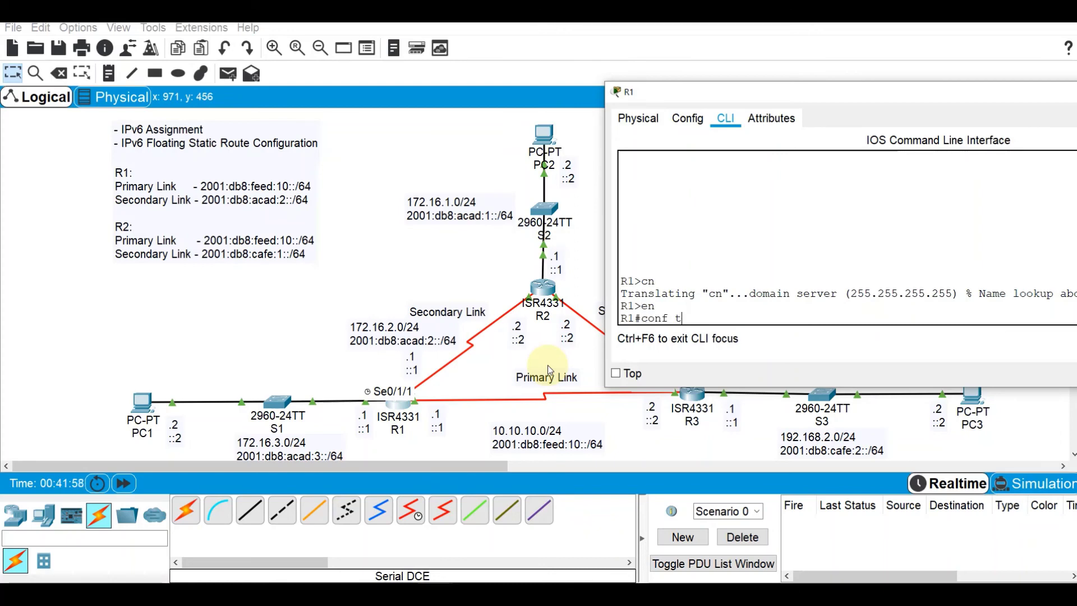
key(Return)
text(in)
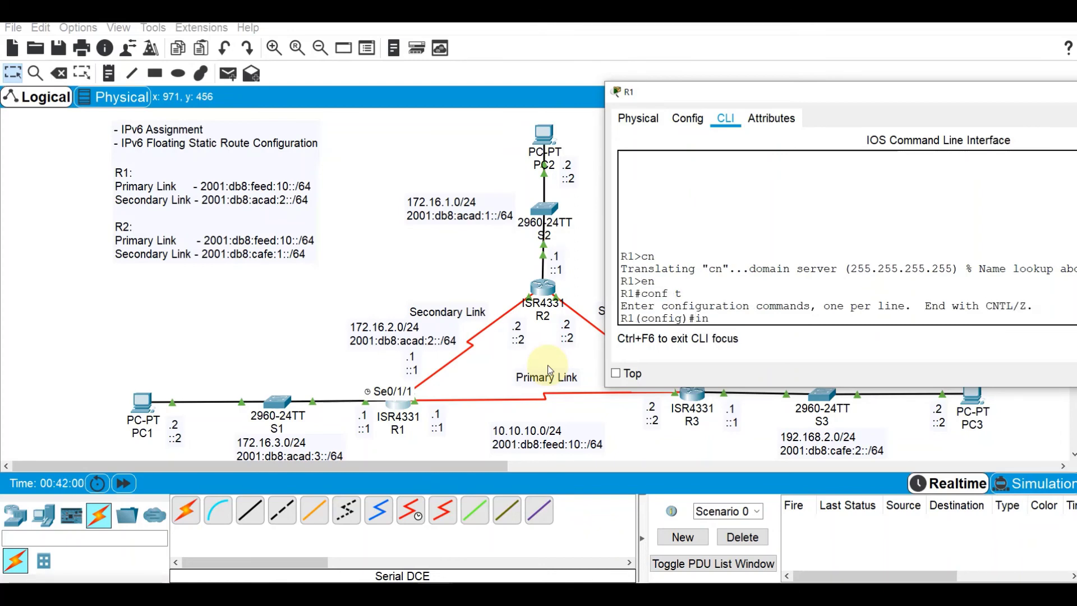
text(t s)
text(0/1/1)
key(Return)
text(shut)
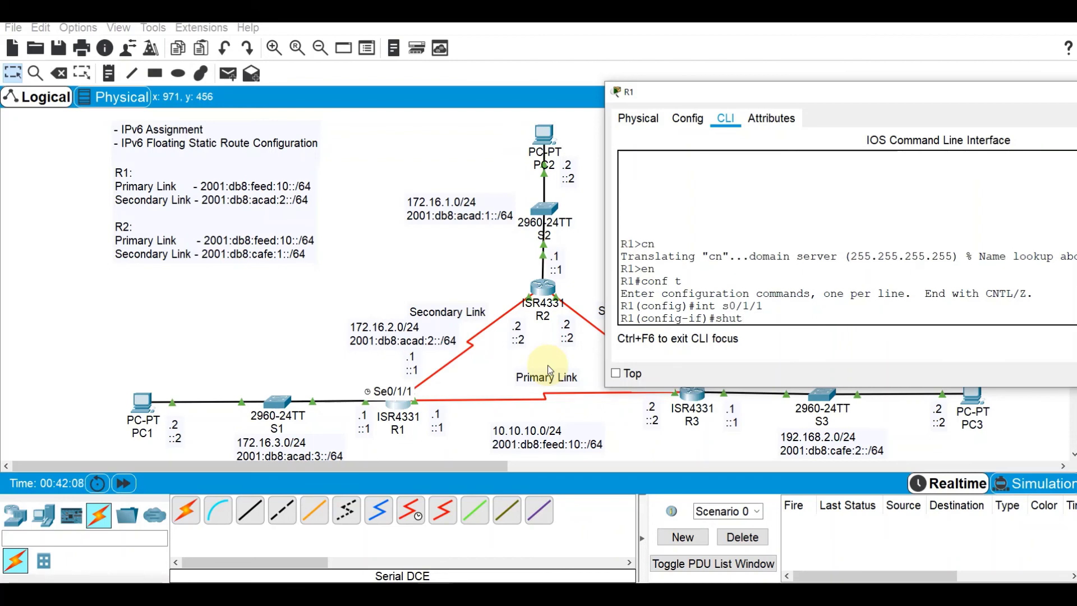
key(Return)
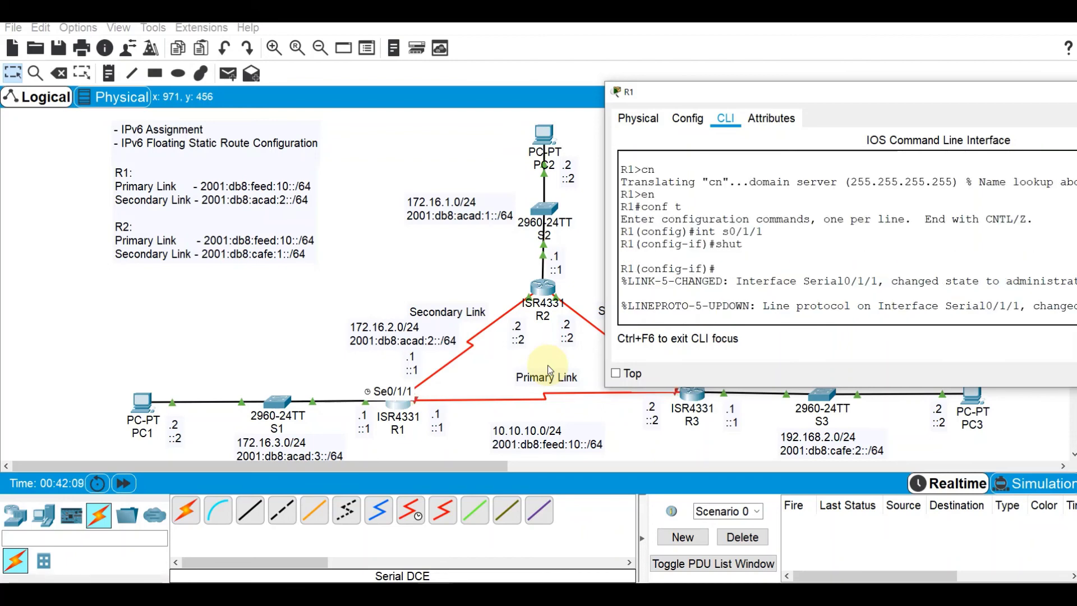
Return to the topology and fast-forward the simulation time repeatedly so the network settles on the link failure
click(291, 283)
click(124, 483)
click(124, 484)
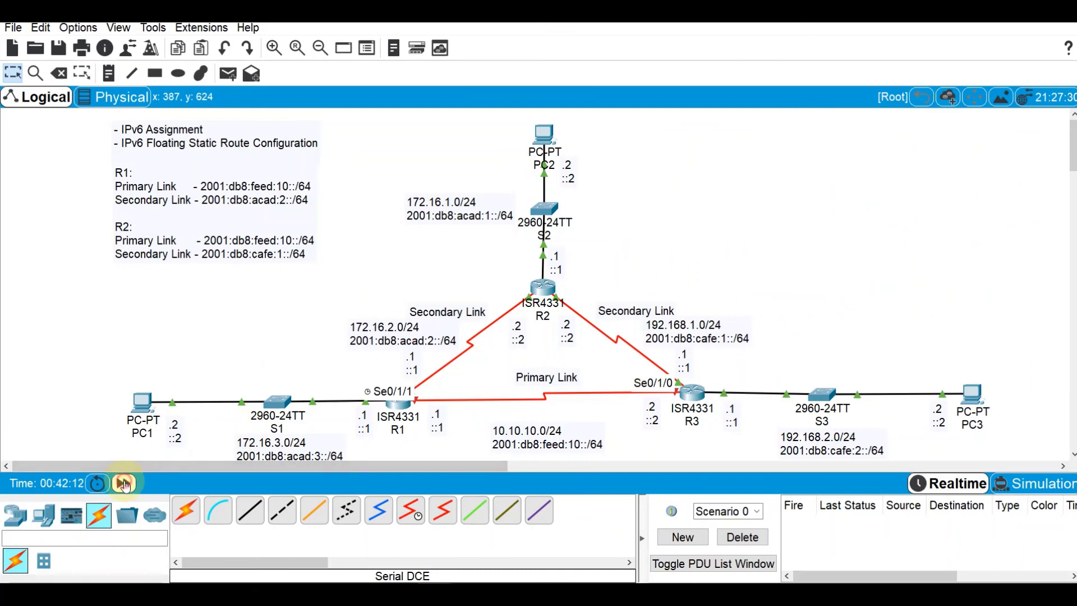
click(124, 484)
click(124, 483)
click(124, 484)
click(123, 483)
click(124, 483)
click(124, 484)
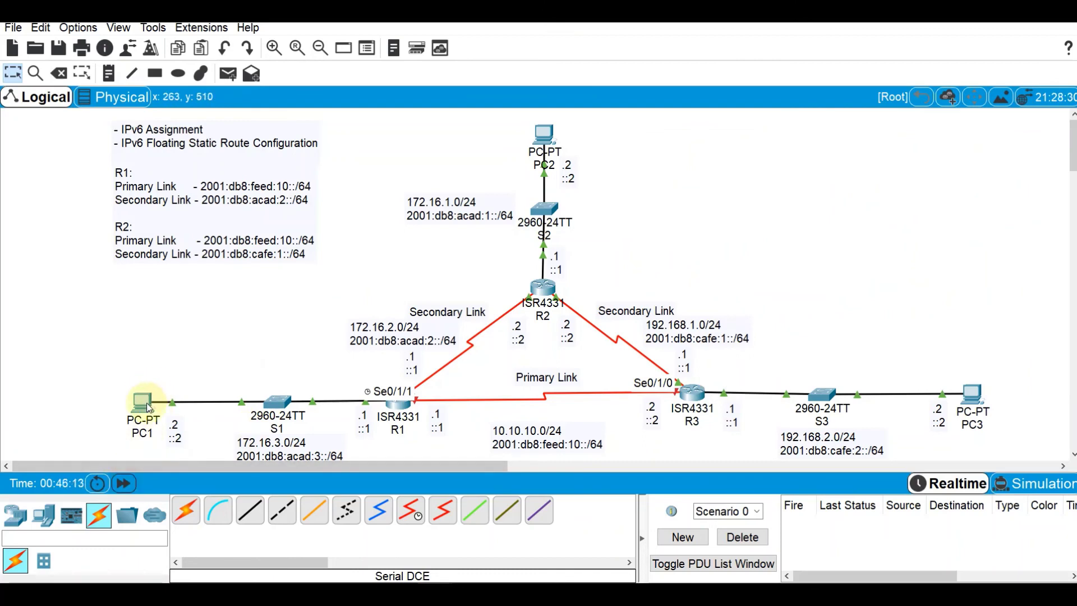
Trace the route from PC1 to 2001:db8:cafe:2::2 while R1's primary link is shut down
click(142, 402)
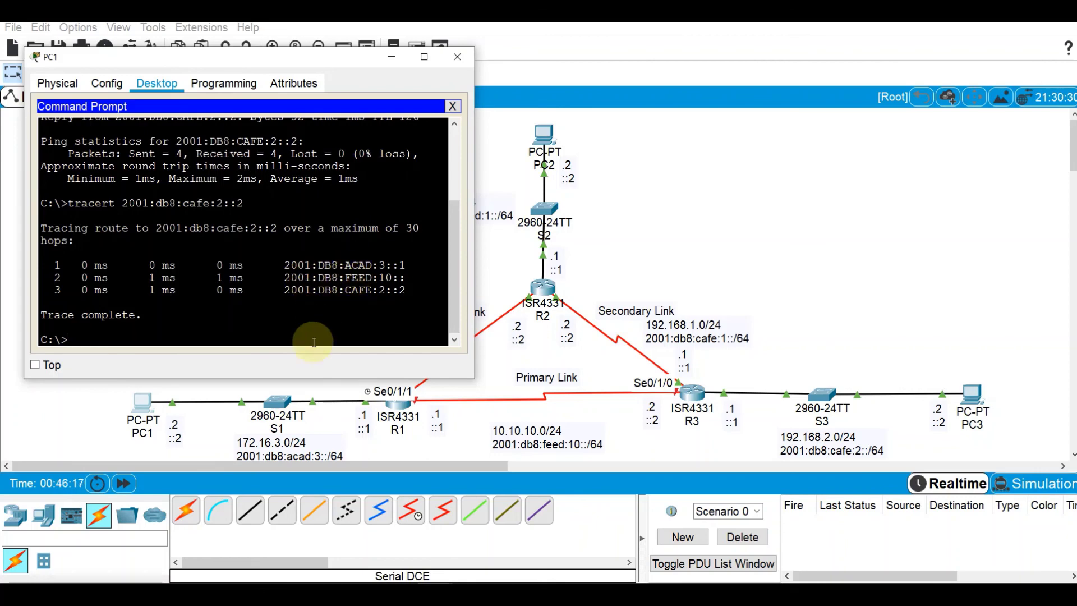
click(317, 387)
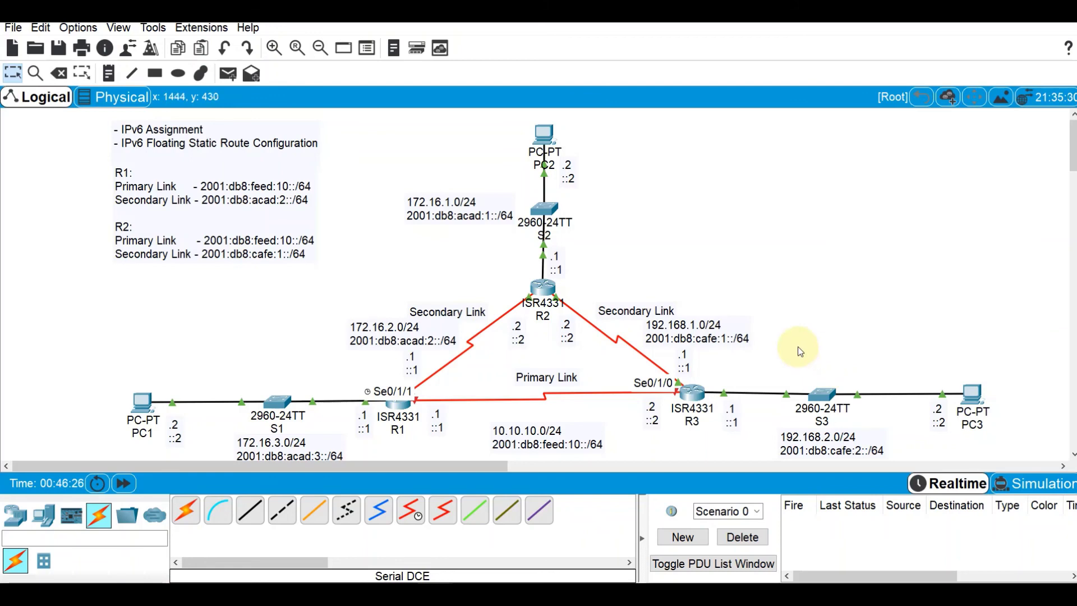
click(140, 405)
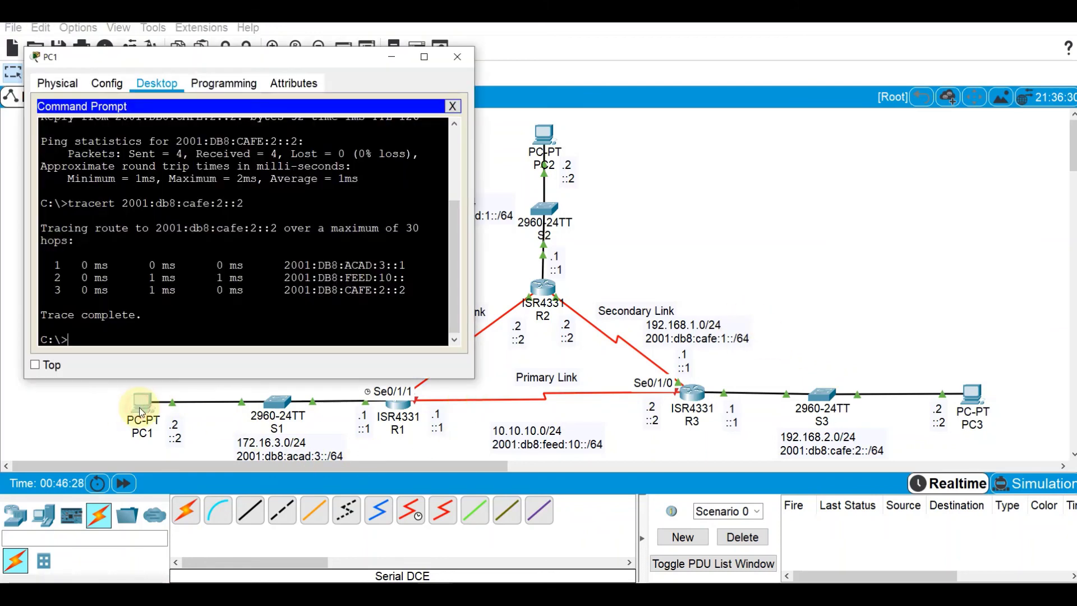
key(Up)
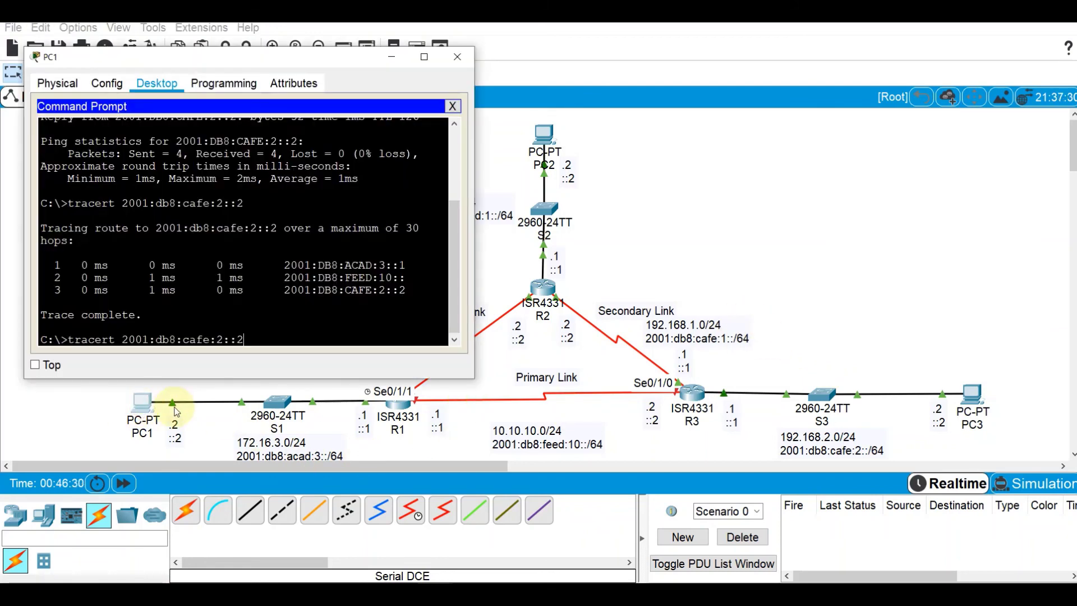
key(Return)
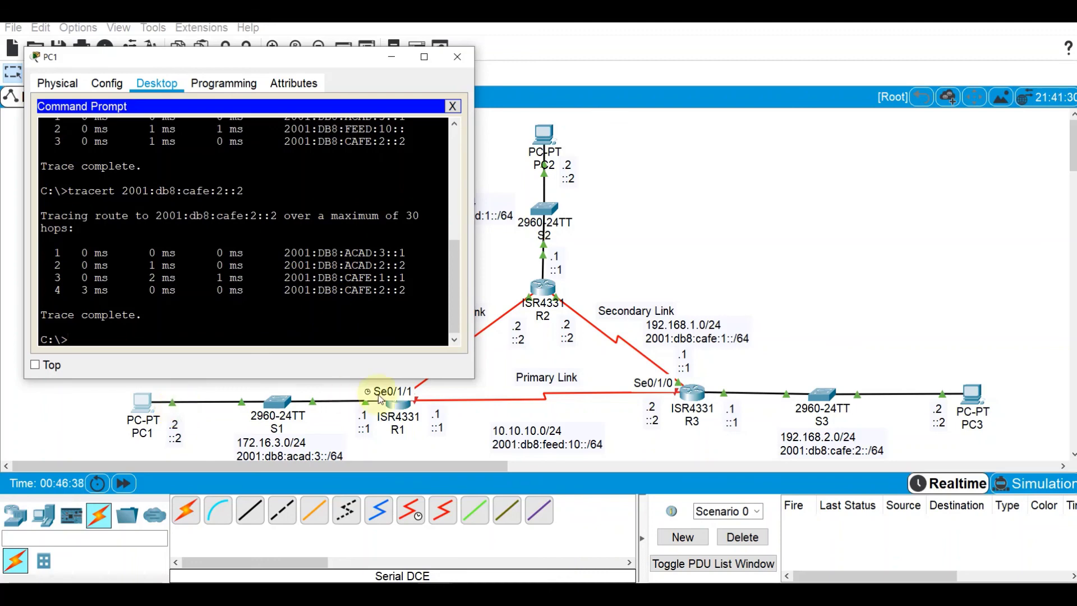
click(687, 244)
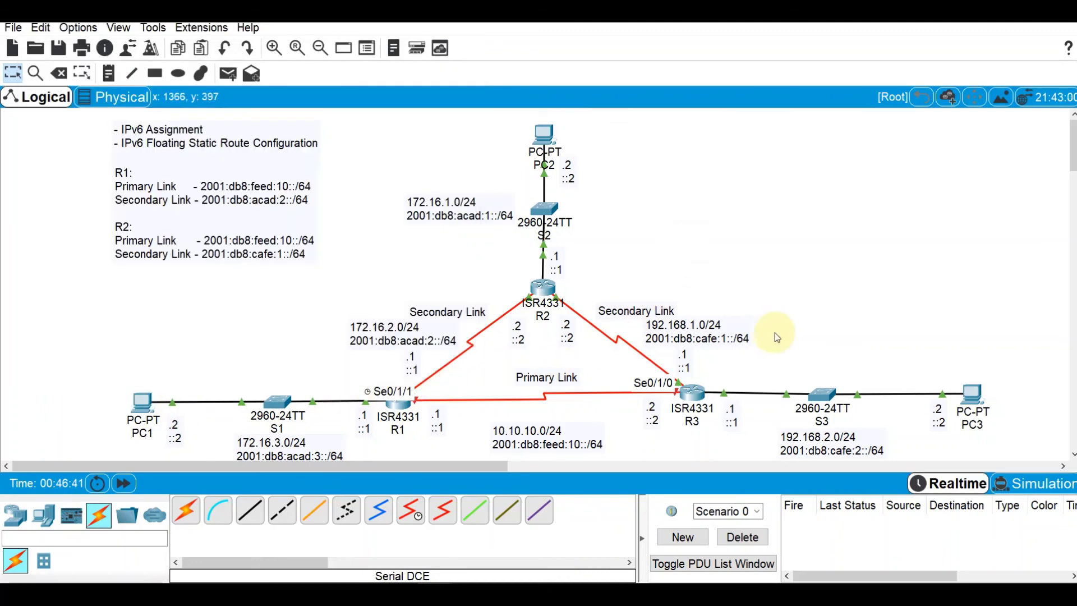
Trace the route from PC3 to 2001:db8:acad:3::2 with the primary link still down
click(972, 394)
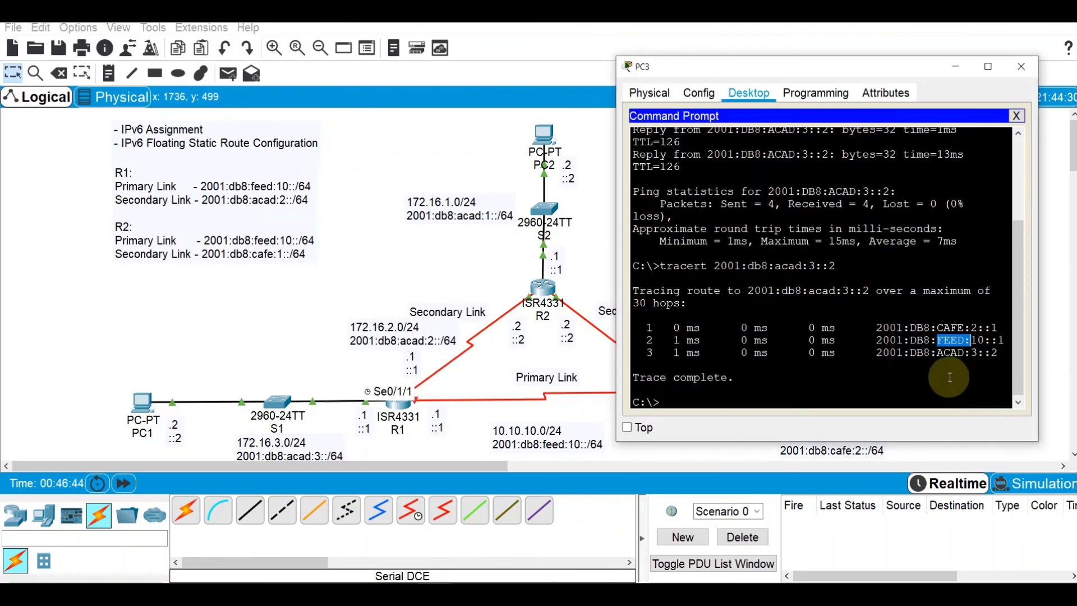
key(Up)
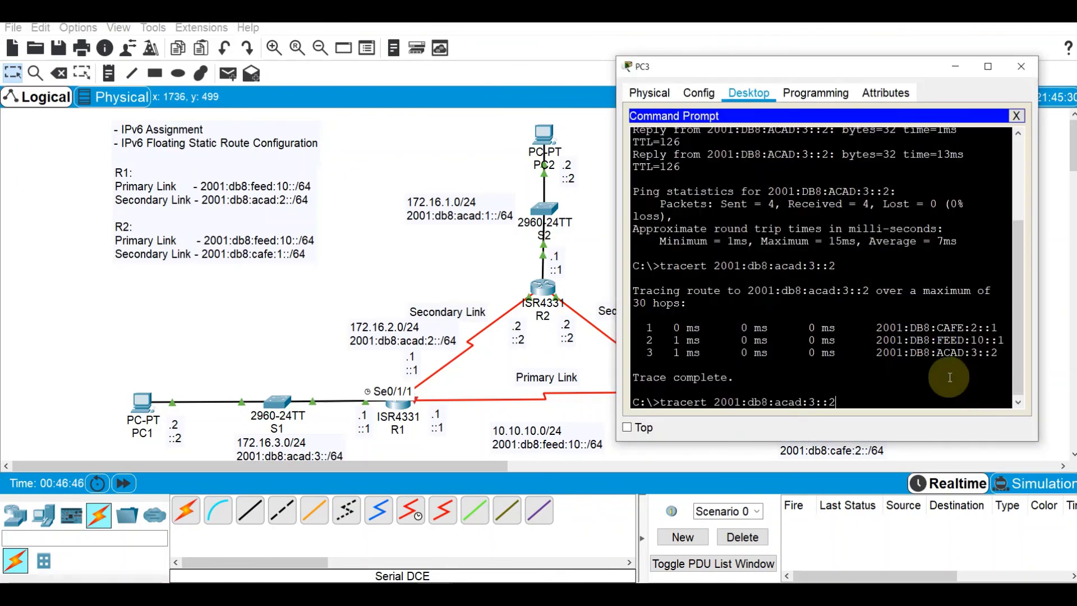
key(Return)
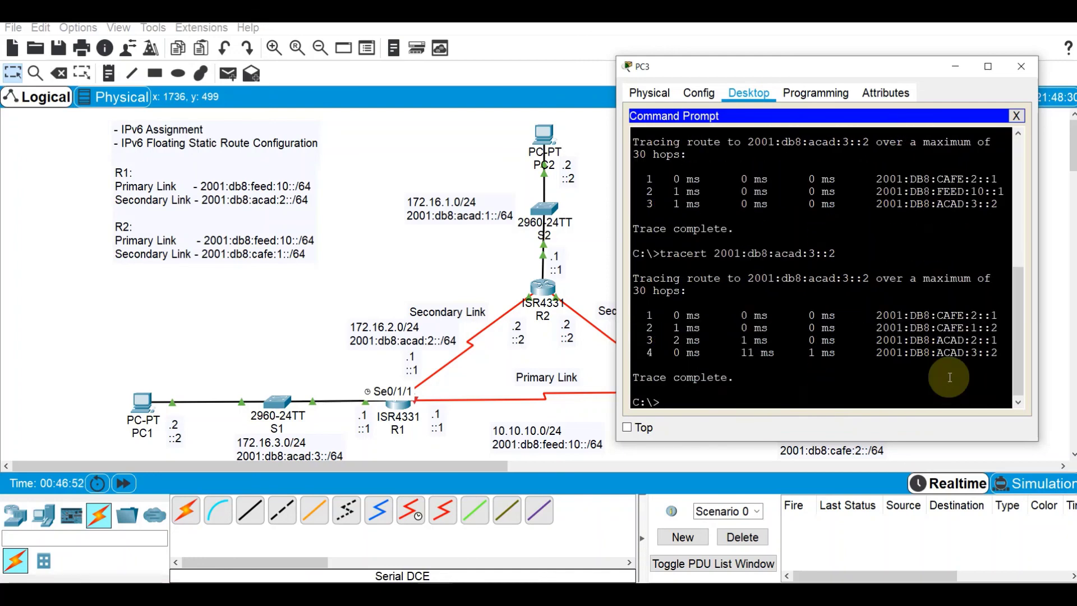
click(286, 329)
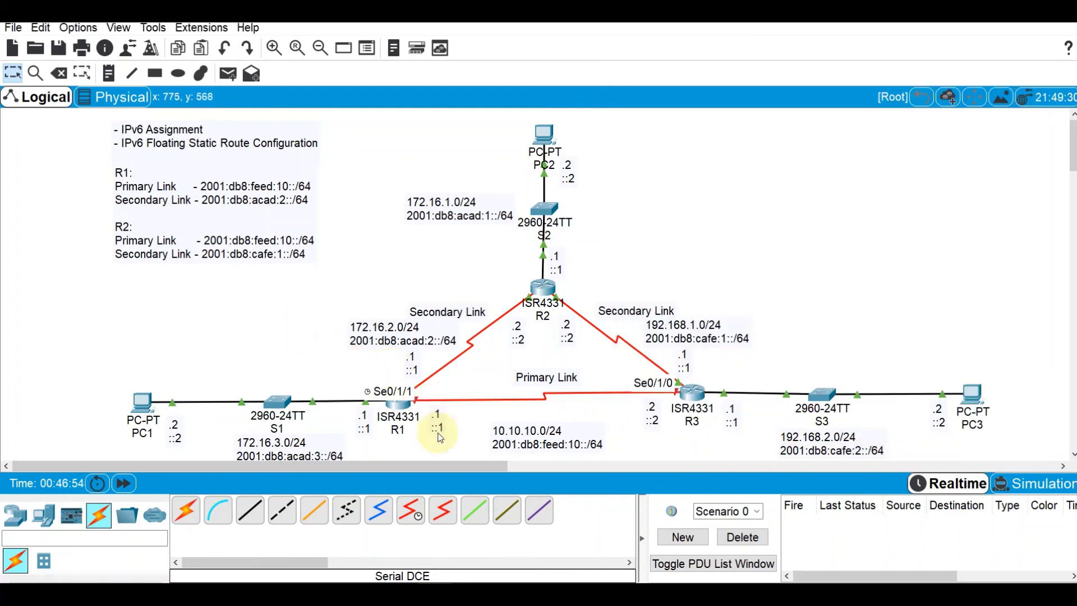
Bring R1's primary-link interface s0/1/1 back up with no shut in its interface configuration
click(404, 412)
key(Return)
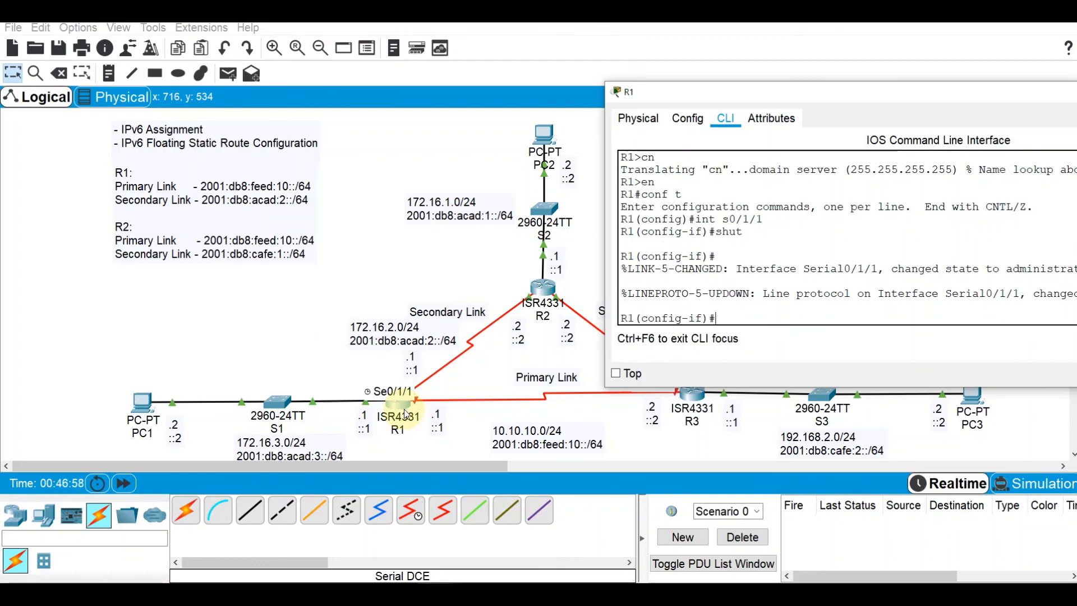
key(Up)
key(Up)
key(Return)
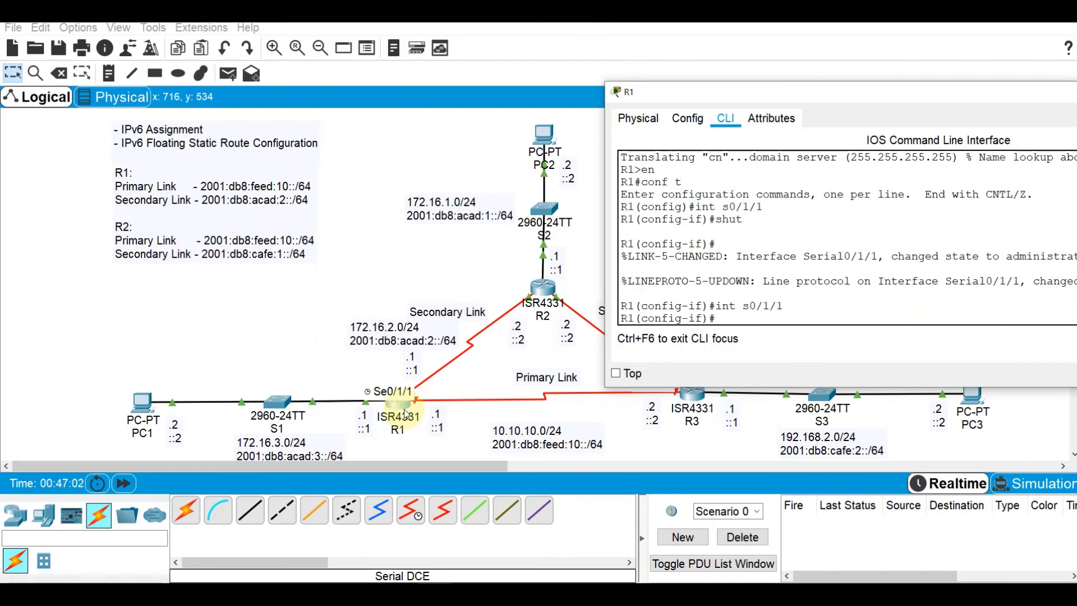
text(no shut)
key(Return)
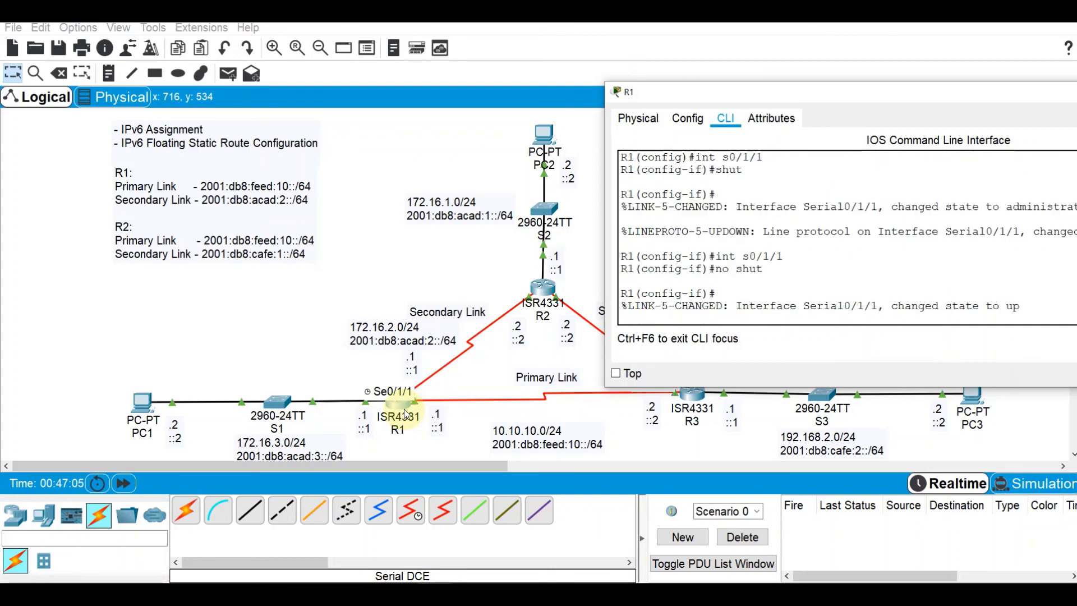
Return to the topology and fast-forward the simulation time repeatedly so the restored primary link converges
click(245, 303)
click(131, 490)
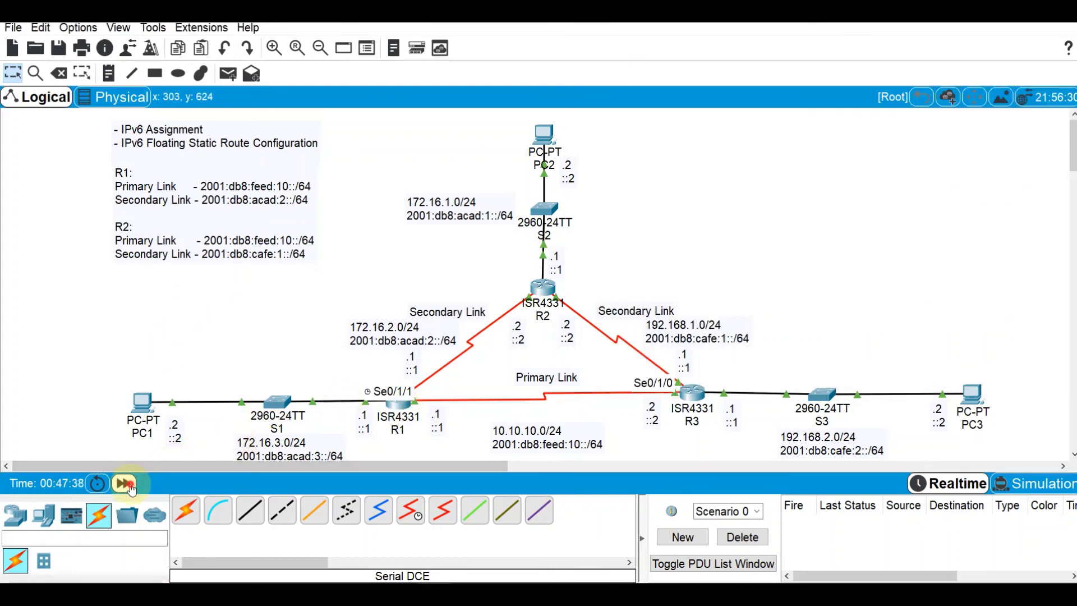
click(131, 489)
click(132, 490)
click(131, 489)
click(132, 490)
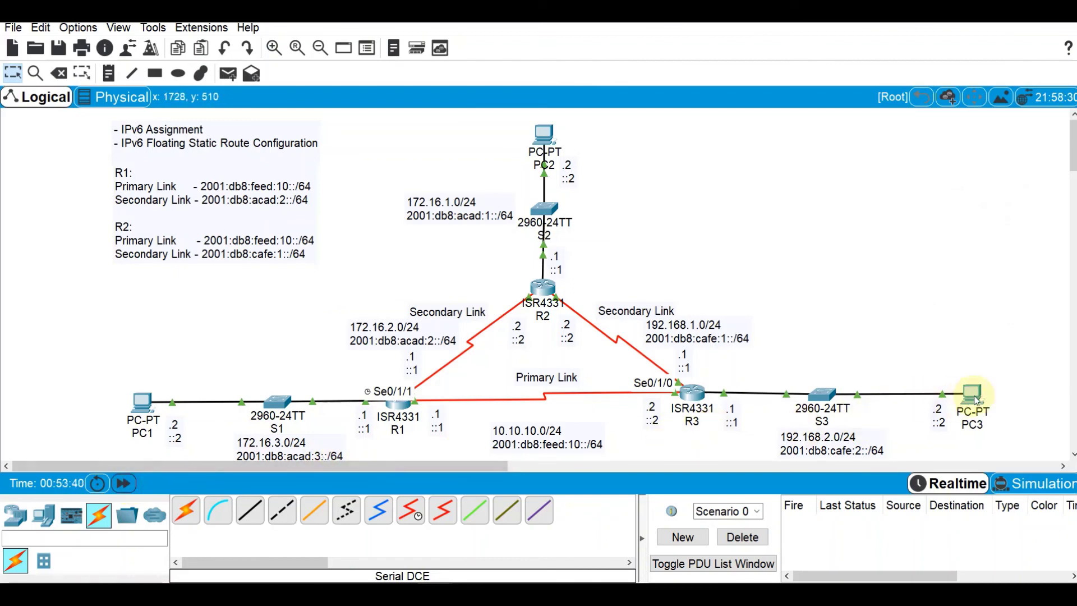
Repeat the route trace from PC3 to 2001:db8:acad:3::2 to check the path over the restored primary link
click(971, 395)
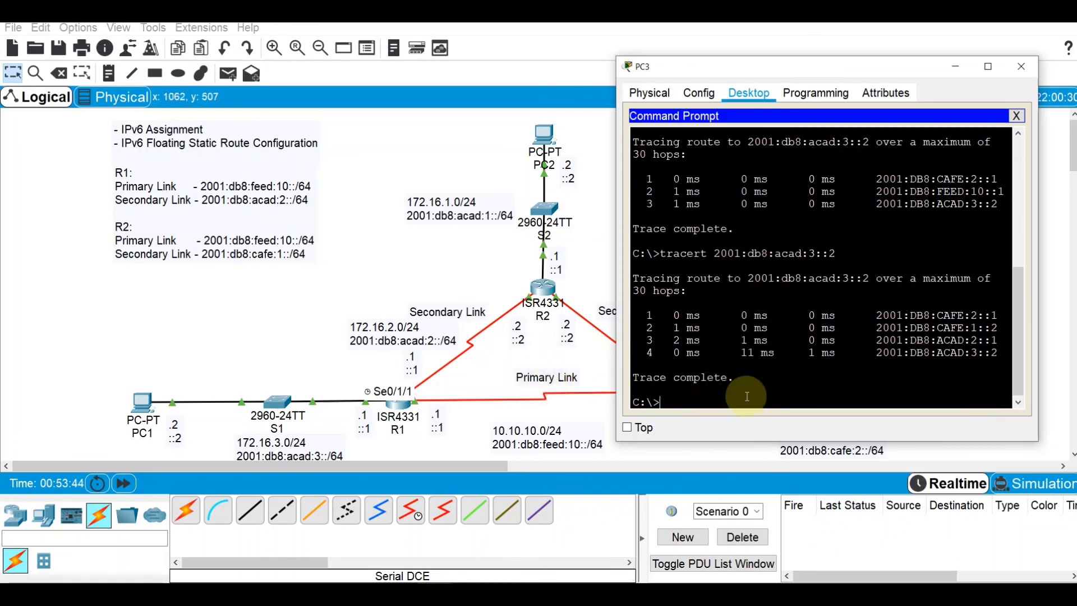
key(Up)
key(Return)
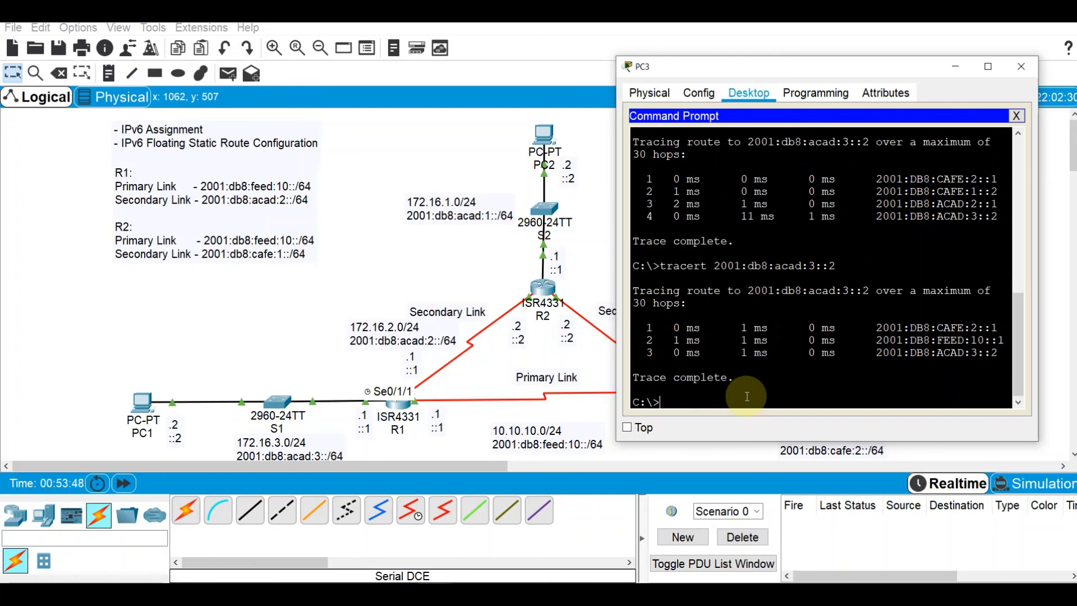
click(276, 327)
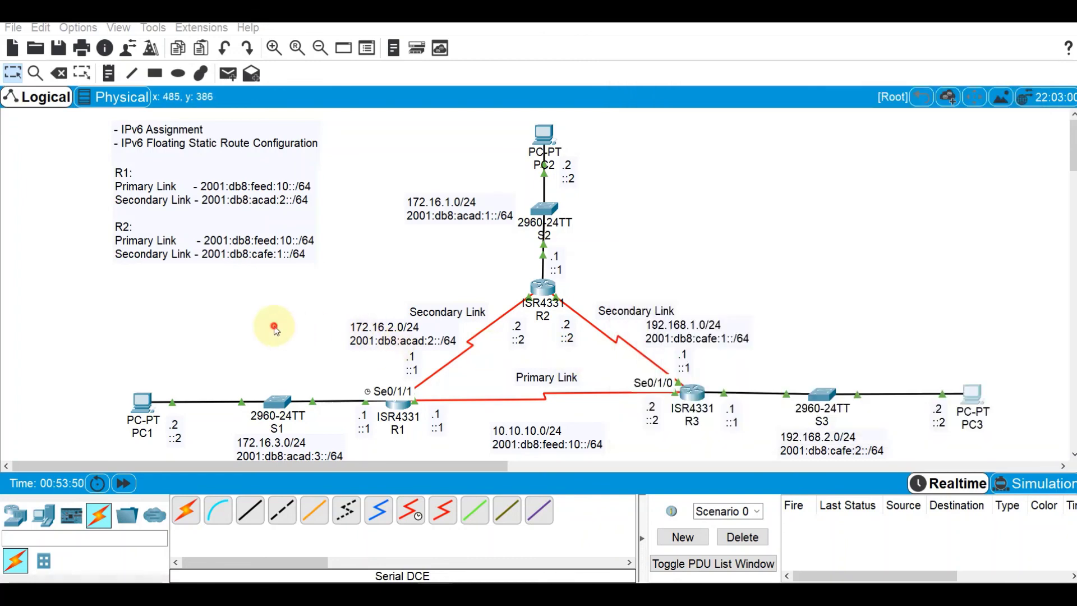
Repeat the route trace from PC1 to 2001:db8:cafe:2::2 with the primary link restored, and return to the topology
click(145, 401)
key(Up)
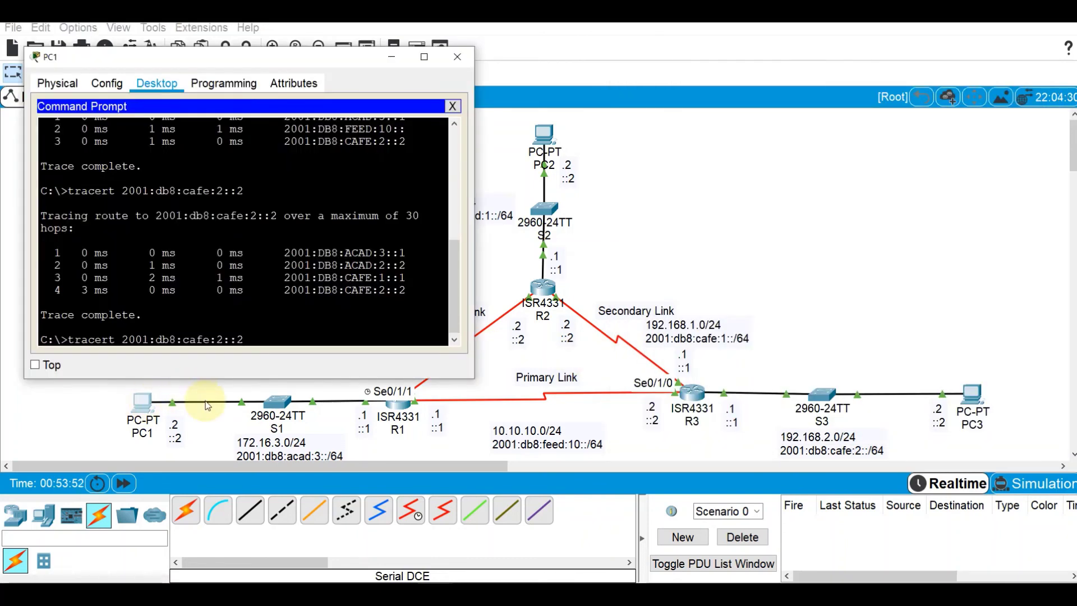
key(Return)
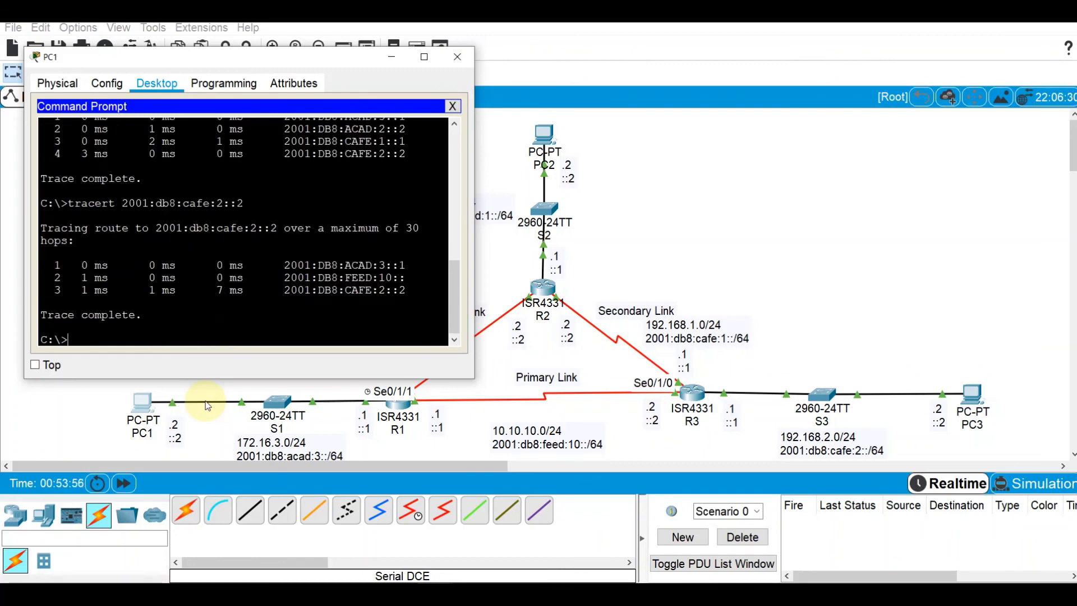
click(667, 268)
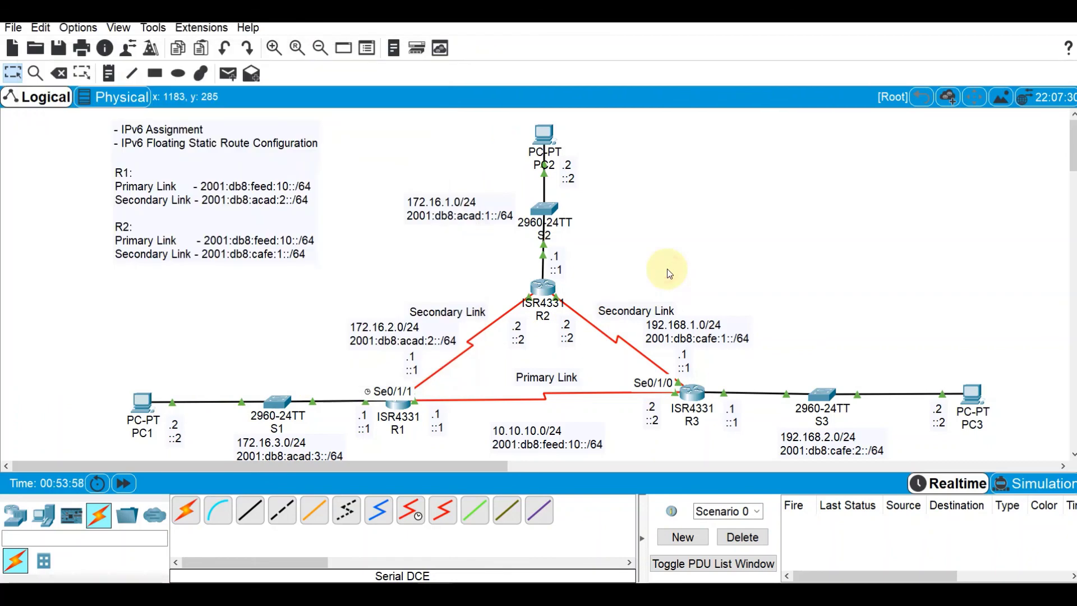